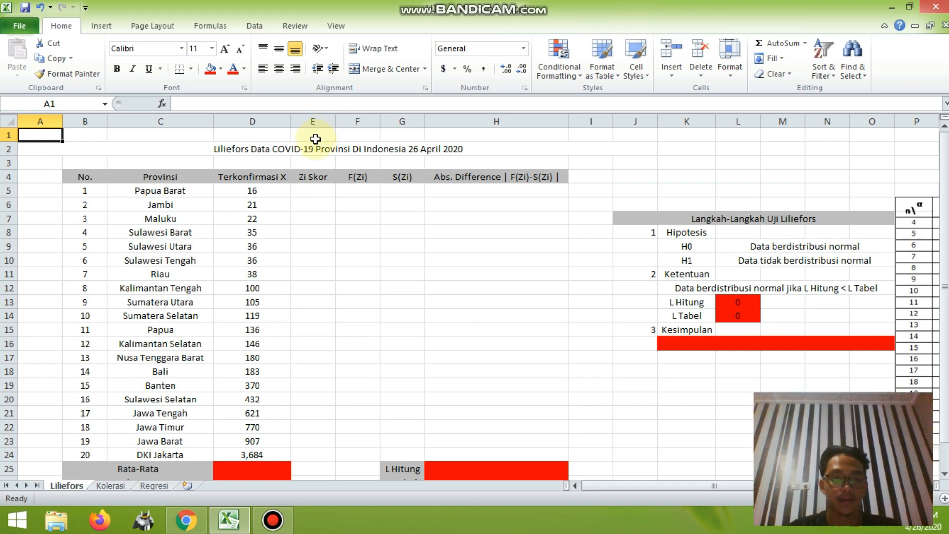
# View the cases per province on the Kompas COVID-19 page in Chrome, and return to the Liliefors data table in Excel.
pyautogui.click(204, 520)
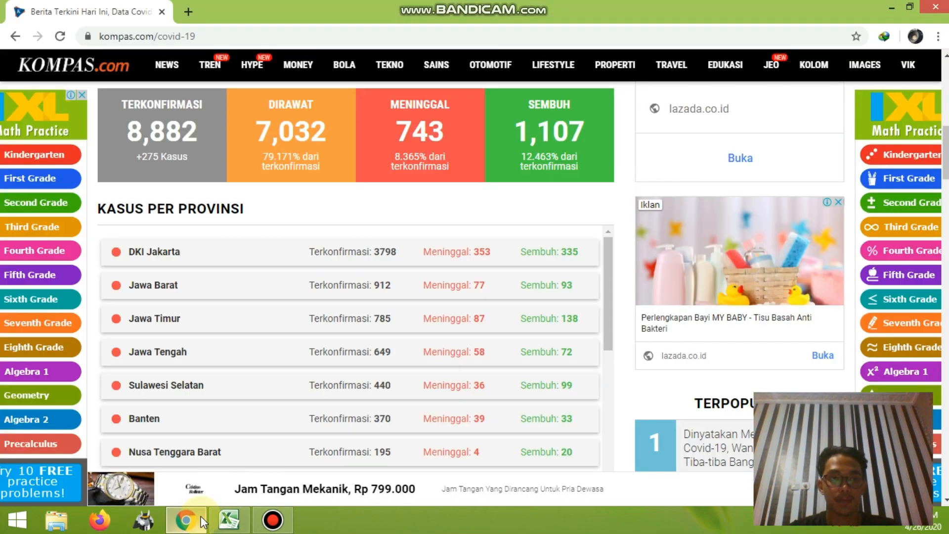
pyautogui.click(229, 520)
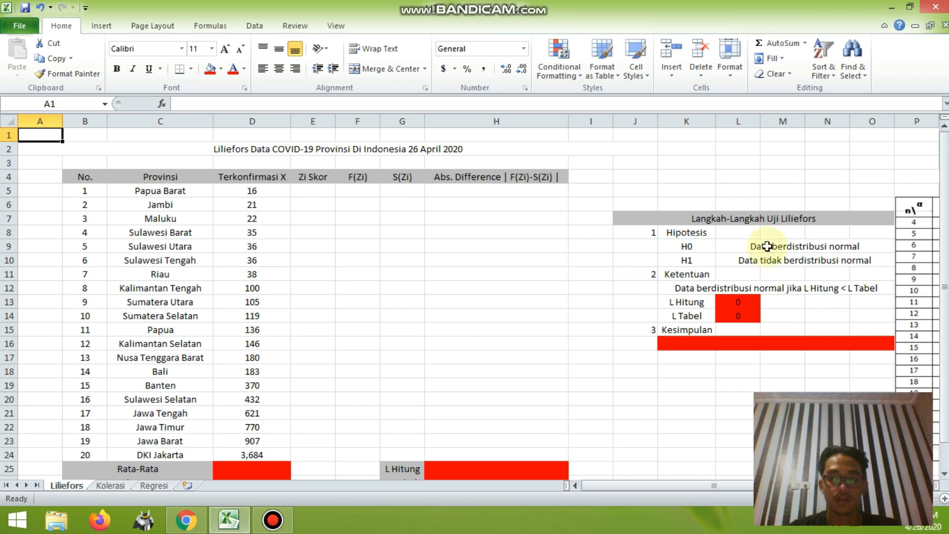
pyautogui.click(944, 473)
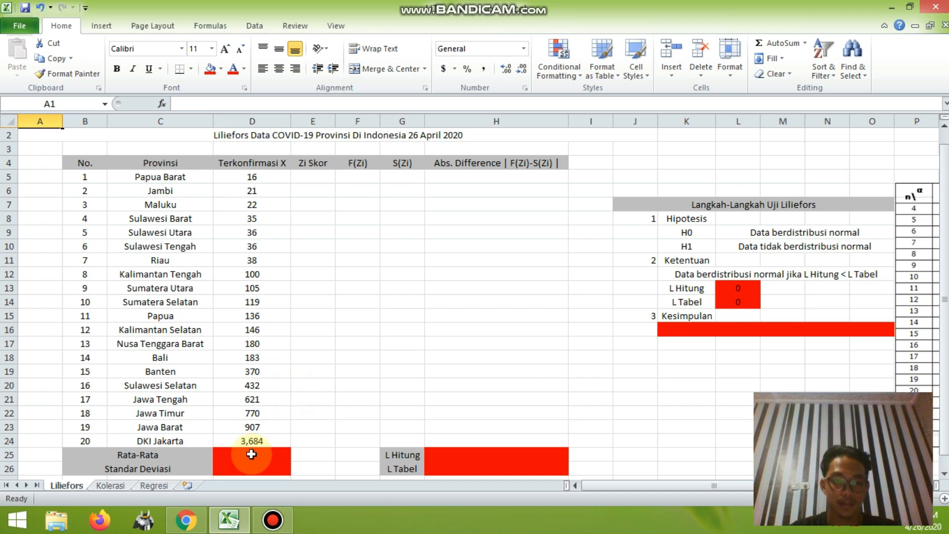
pyautogui.click(96, 177)
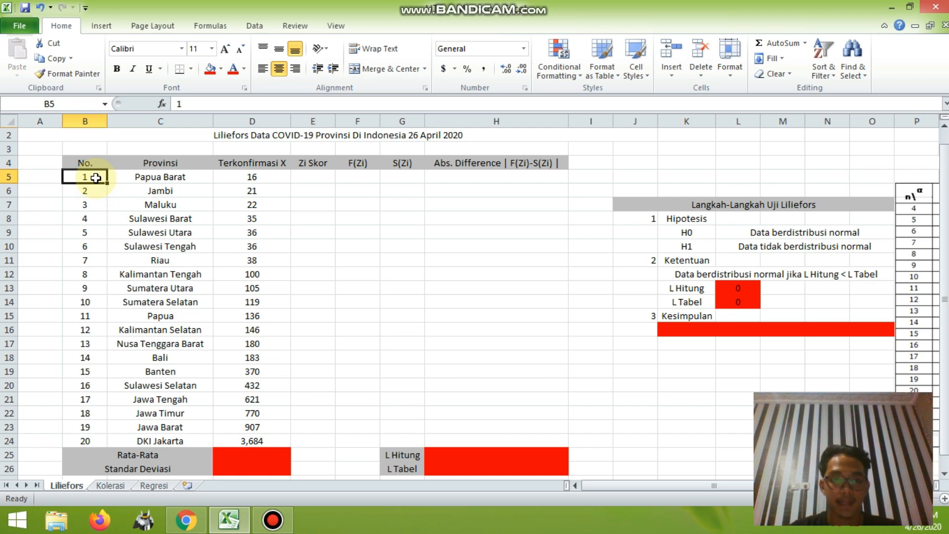
pyautogui.click(252, 179)
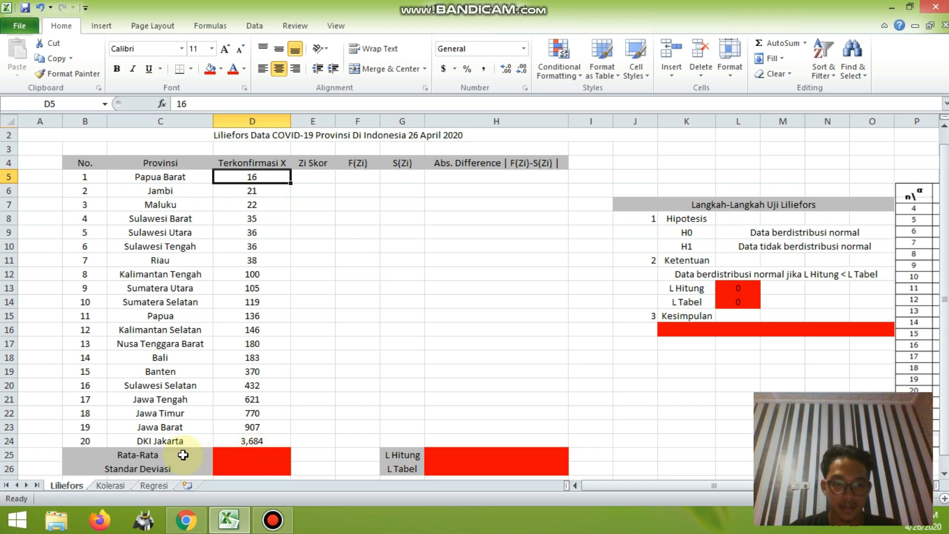
# Calculate the mean (Rata-Rata) of the Terkonfirmasi X values in D25 with =AVERAGE(D5:D24).
pyautogui.click(183, 455)
pyautogui.click(227, 455)
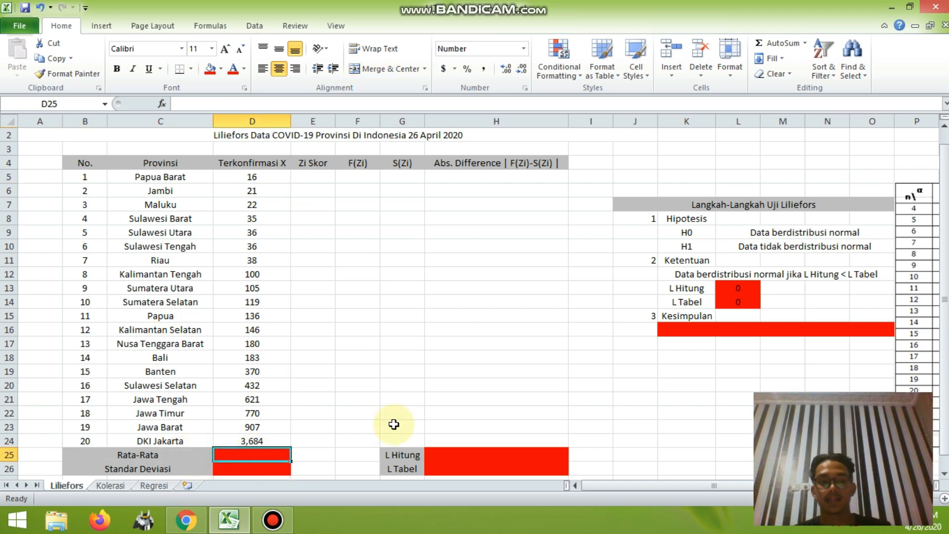
pyautogui.write('=av')
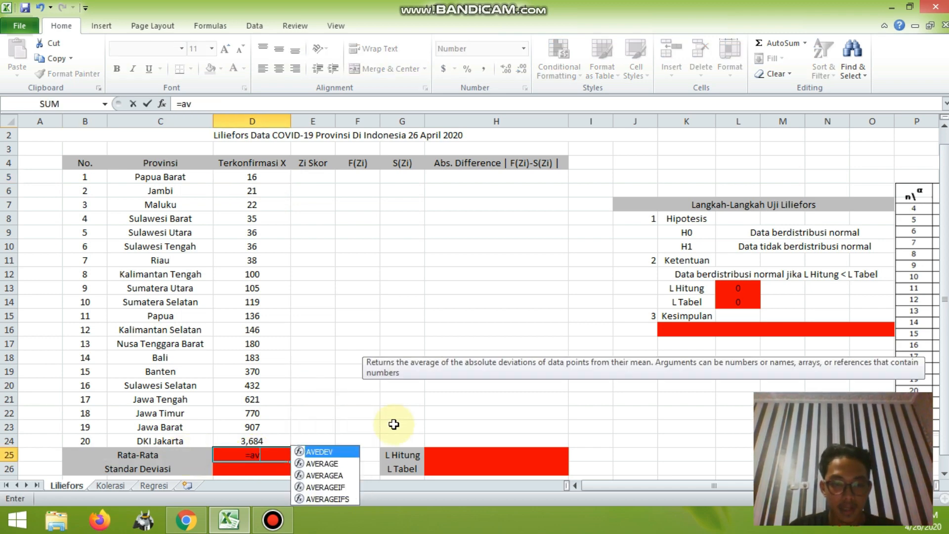
pyautogui.write('erage(')
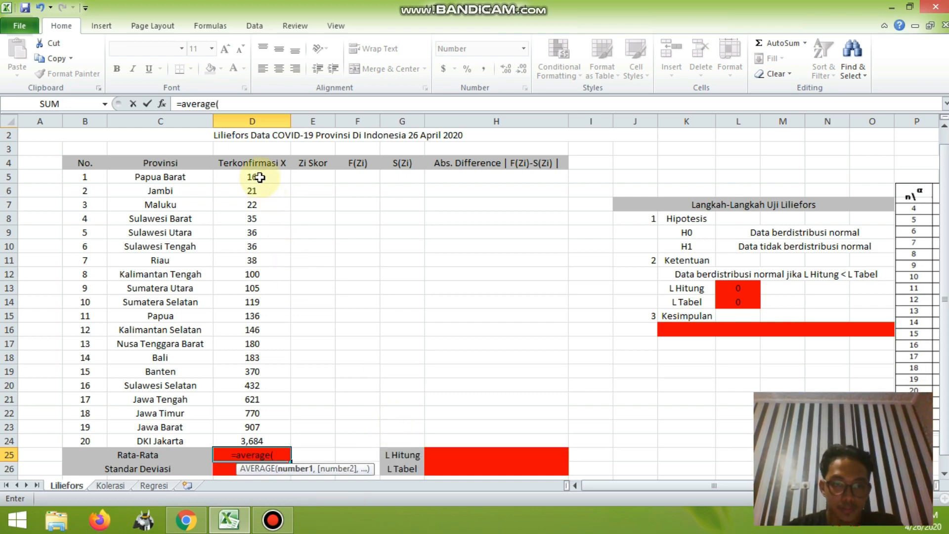
pyautogui.moveTo(260, 177); pyautogui.dragTo(259, 435)
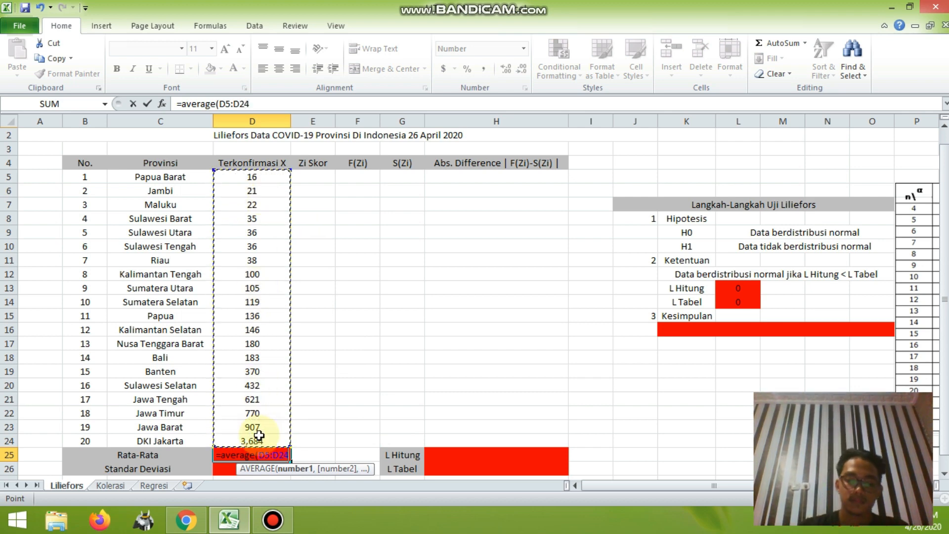
pyautogui.write(')')
pyautogui.press('Return')
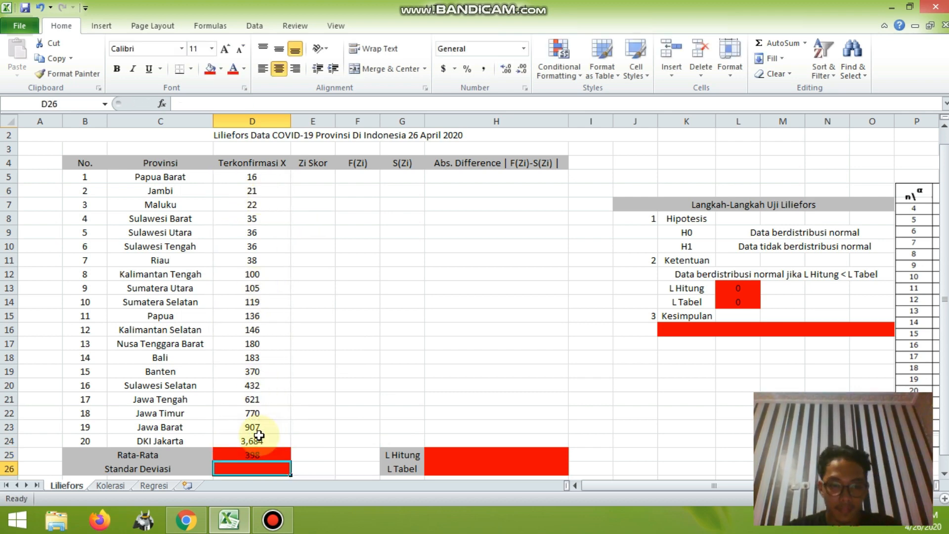
pyautogui.click(259, 457)
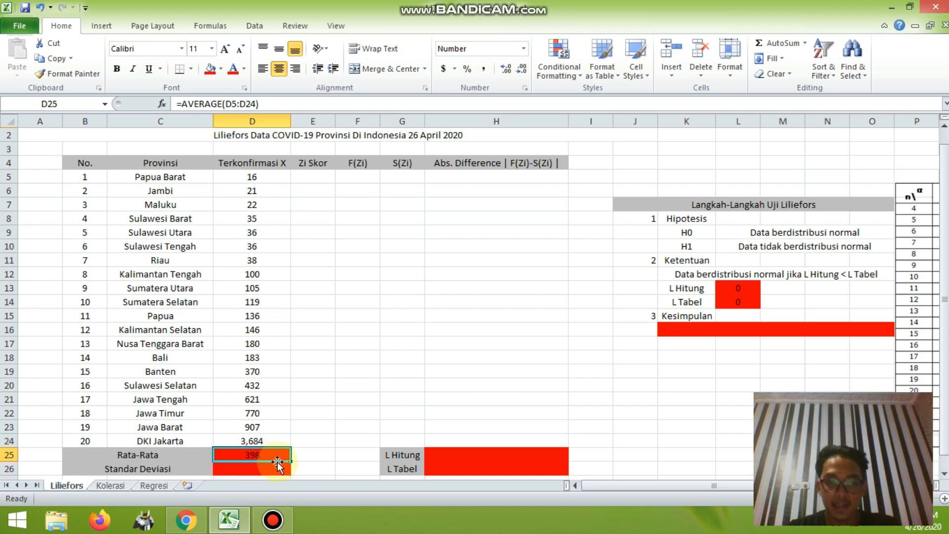
# Calculate the sample standard deviation (Standar Deviasi) of the confirmed cases in D26 with =STDEV.S(D5:D24).
pyautogui.click(260, 472)
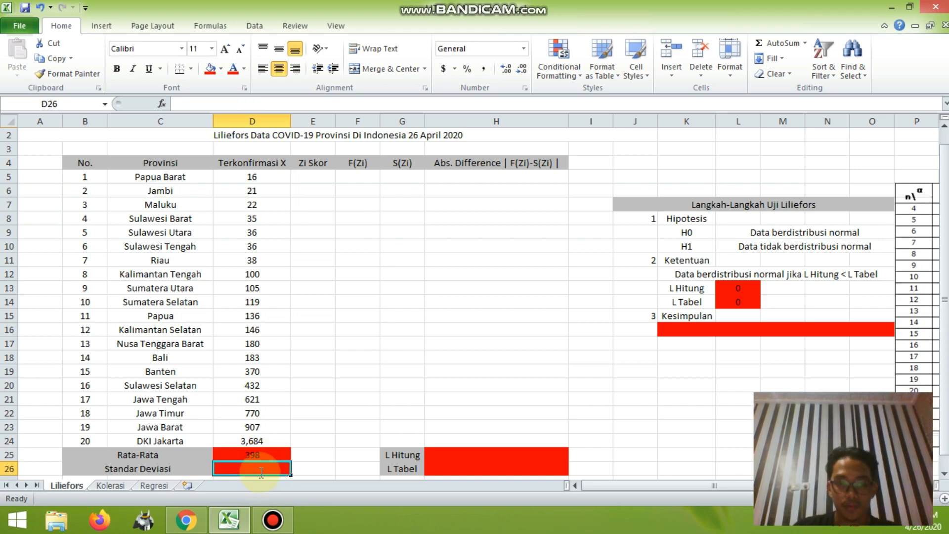
pyautogui.write('=')
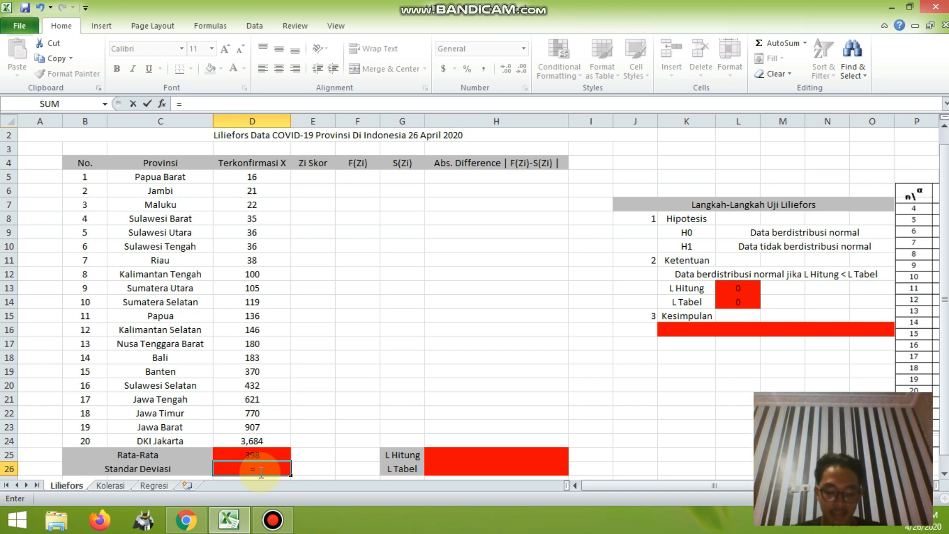
pyautogui.write('std')
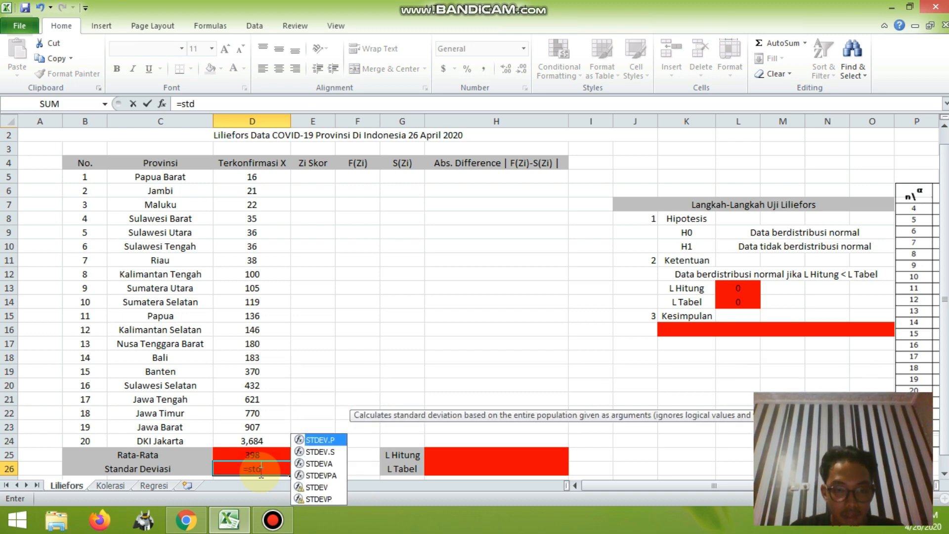
pyautogui.write('ev')
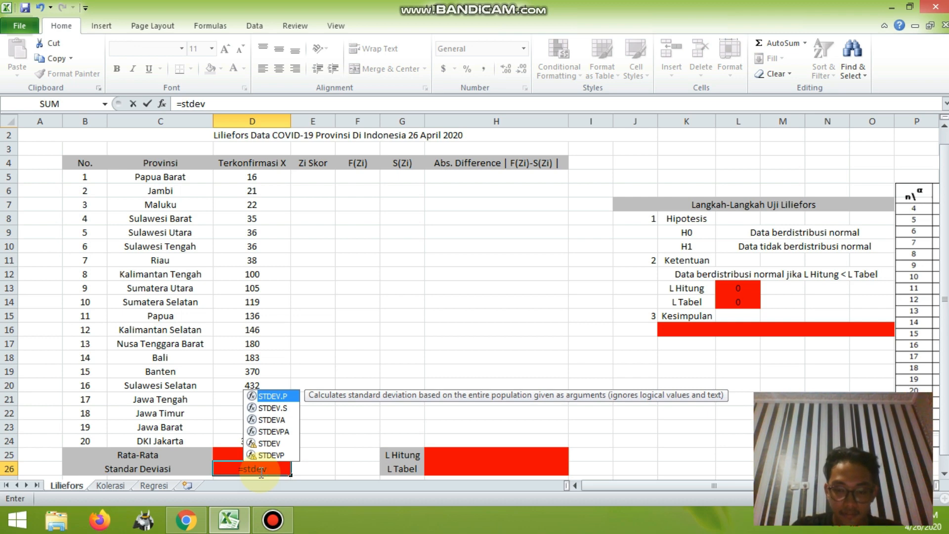
pyautogui.write('.s(')
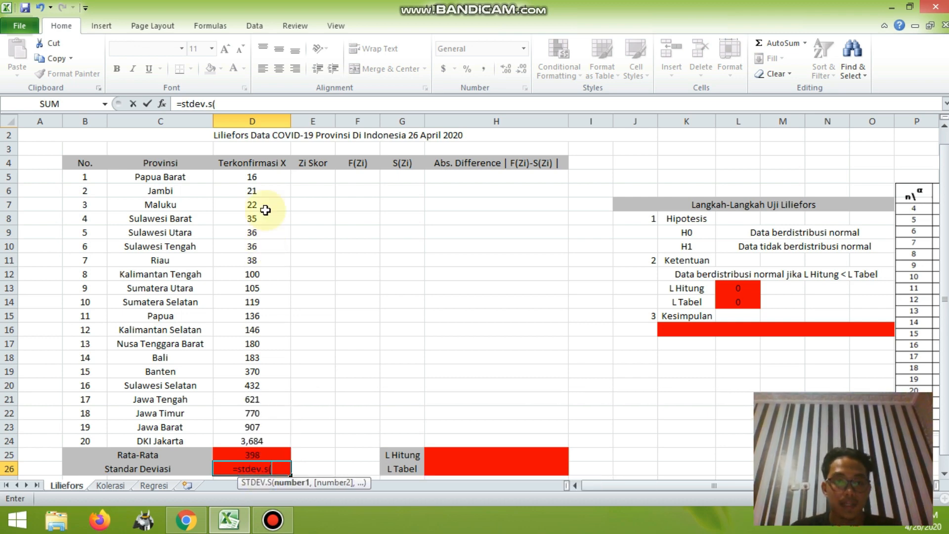
pyautogui.moveTo(264, 178); pyautogui.dragTo(266, 439)
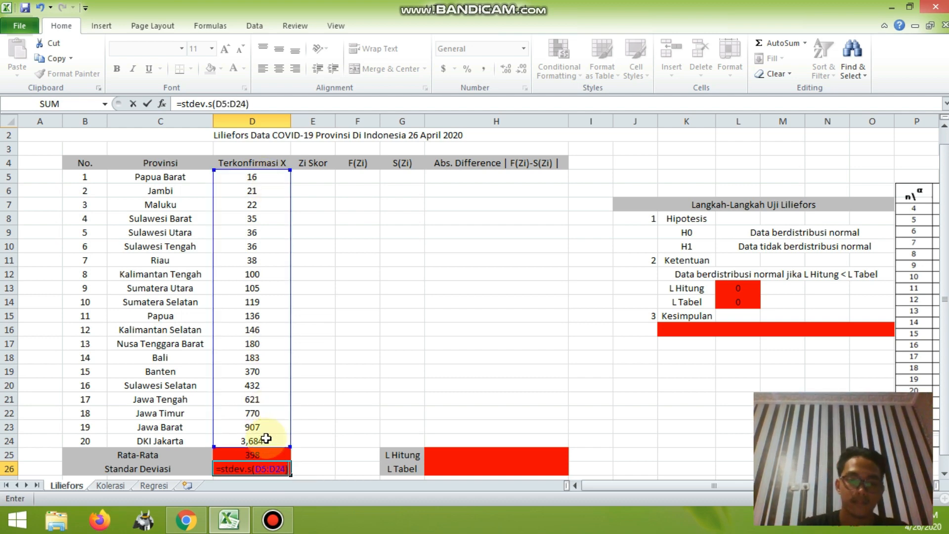
pyautogui.press('Return')
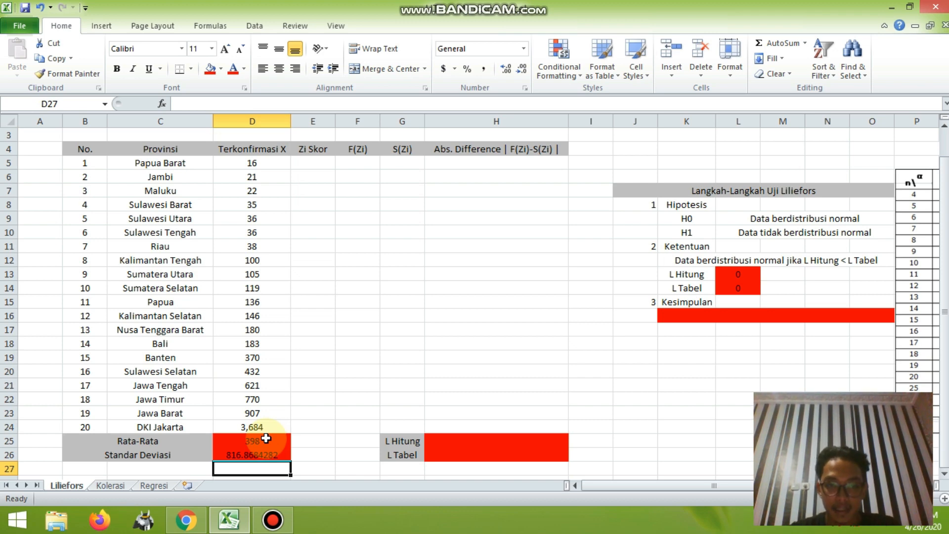
# Begin the Zi Skor formula in E5 with an opening parenthesis and the Papua Barat value, =(D5.
pyautogui.click(314, 162)
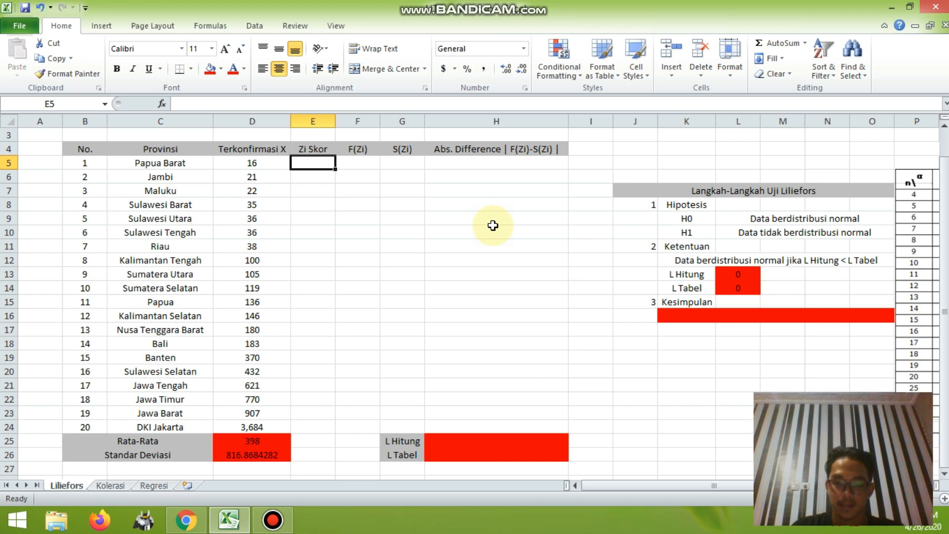
pyautogui.write('=')
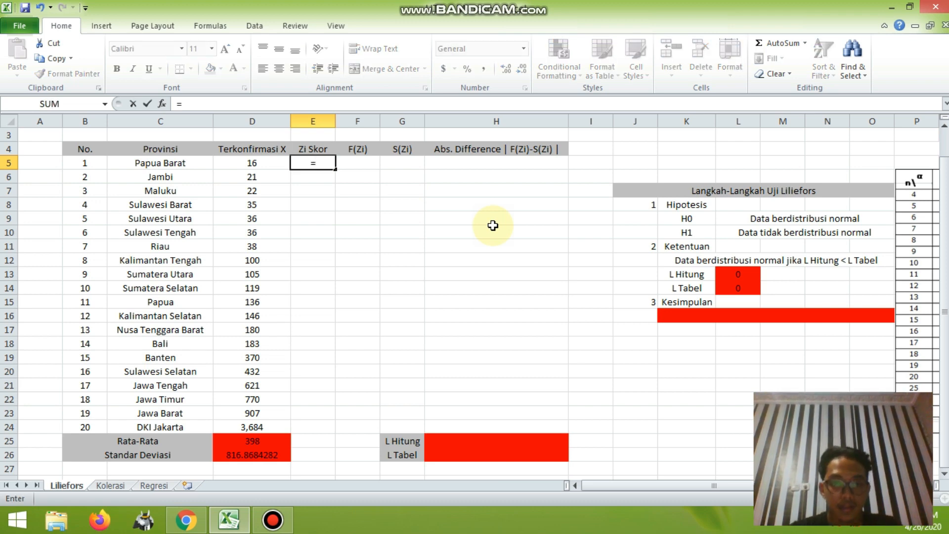
pyautogui.click(262, 165)
pyautogui.press('Left')
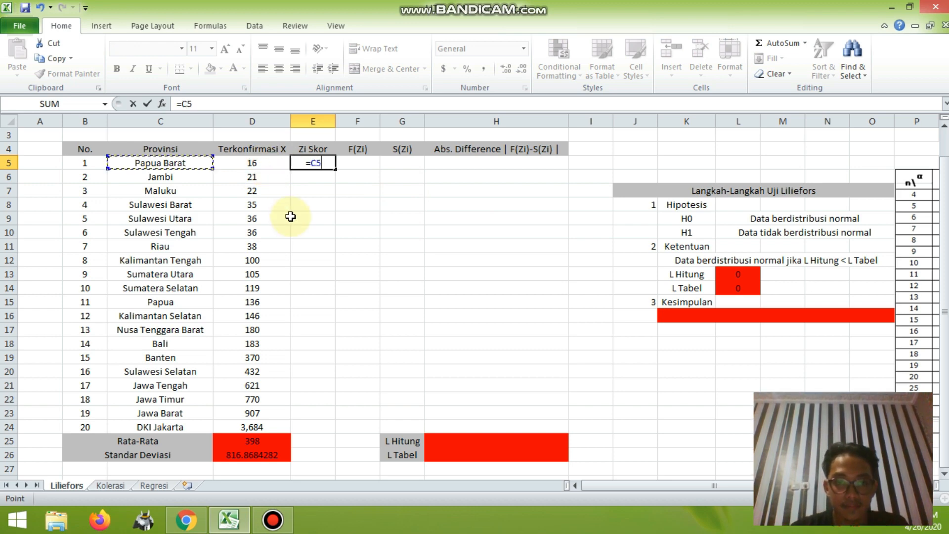
pyautogui.press('Left')
pyautogui.press('Right')
pyautogui.press('Right')
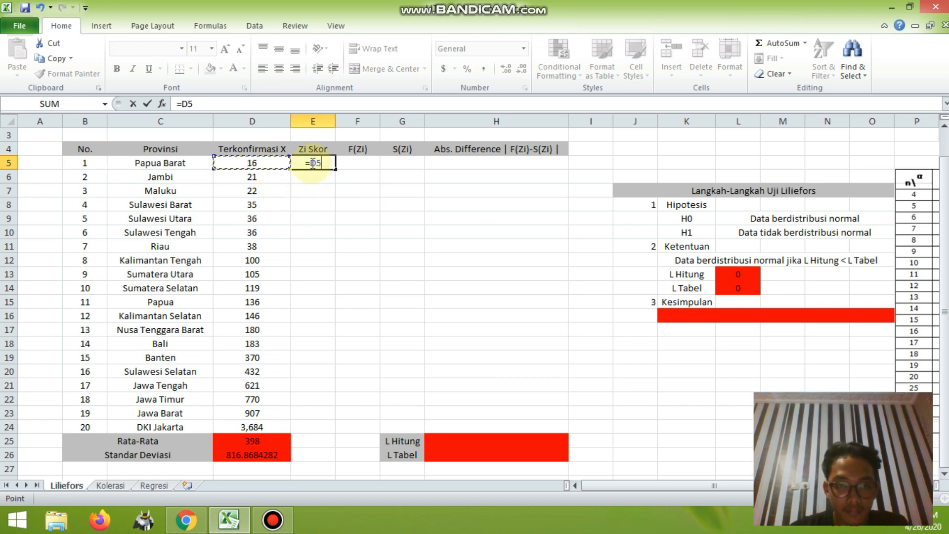
pyautogui.click(313, 163)
pyautogui.write('(D5')
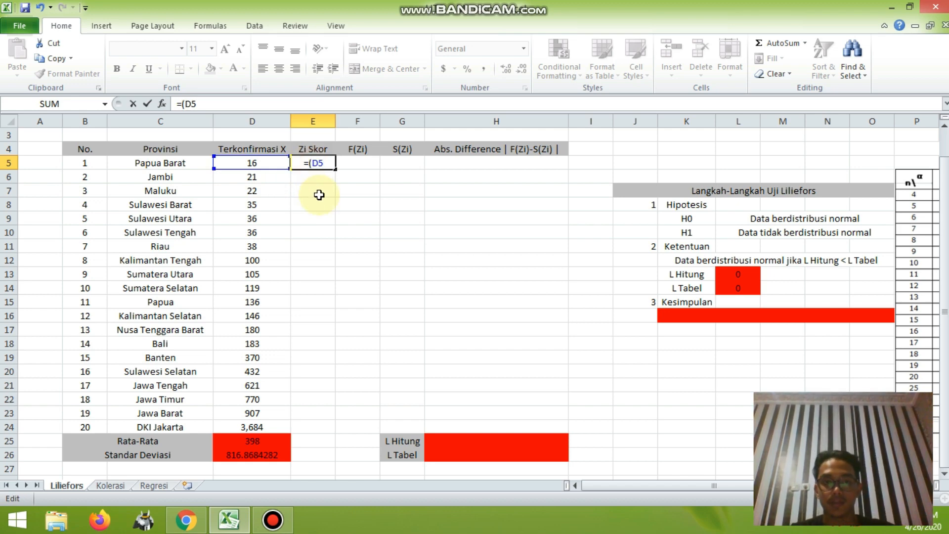
# Subtract the mean as the absolute reference $D$25 in the E5 formula and close the parenthesis.
pyautogui.write('-')
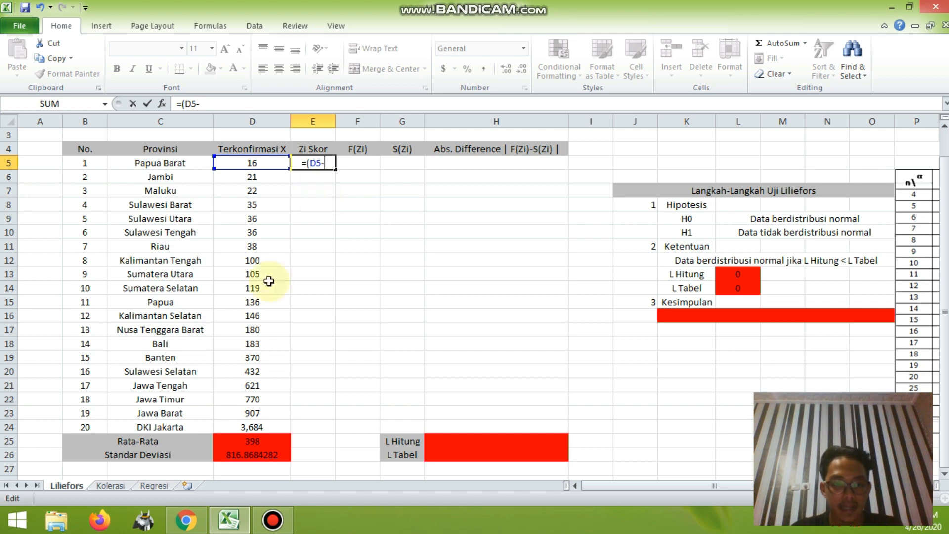
pyautogui.click(245, 445)
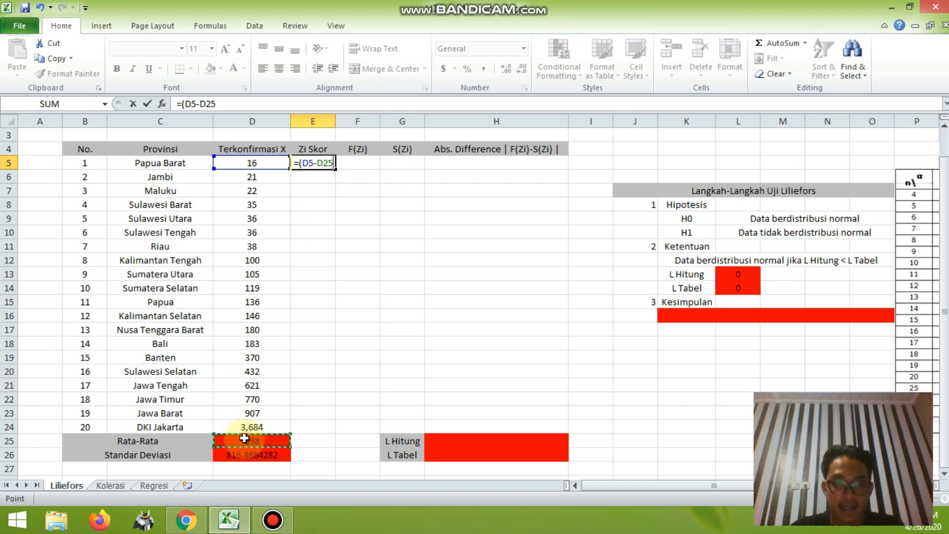
pyautogui.click(319, 163)
pyautogui.write('$')
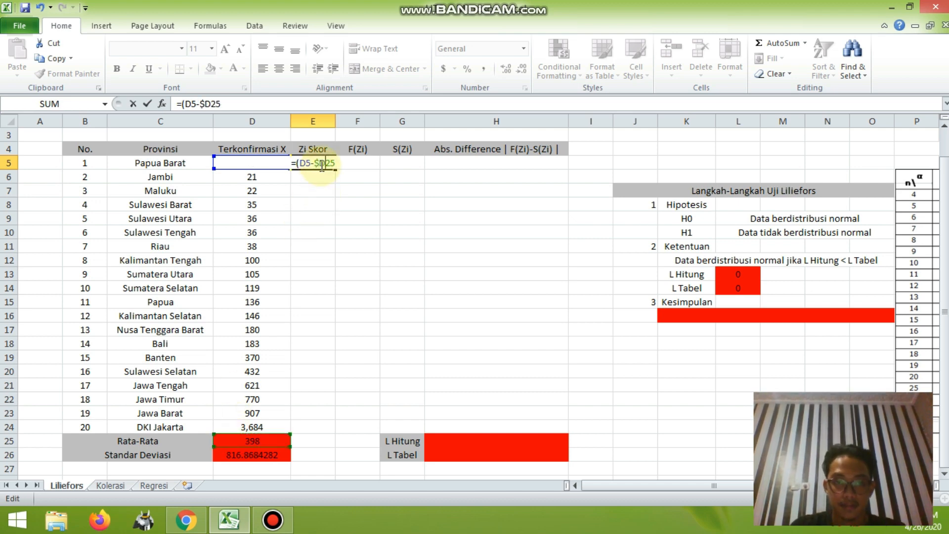
pyautogui.press('Right')
pyautogui.write('$')
pyautogui.press('End')
pyautogui.write(')')
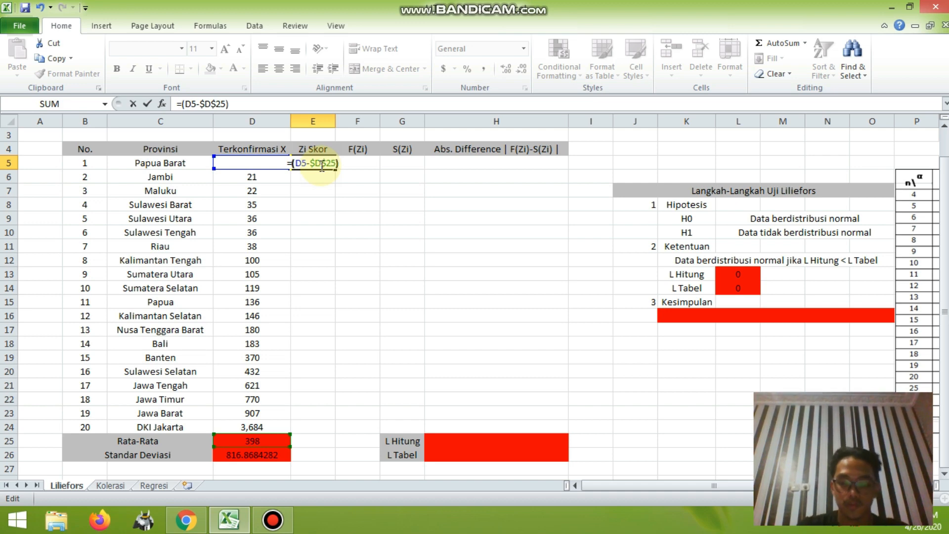
# Complete the E5 formula by dividing by the absolute standard deviation $D$26, and fill it down to E24.
pyautogui.write('/')
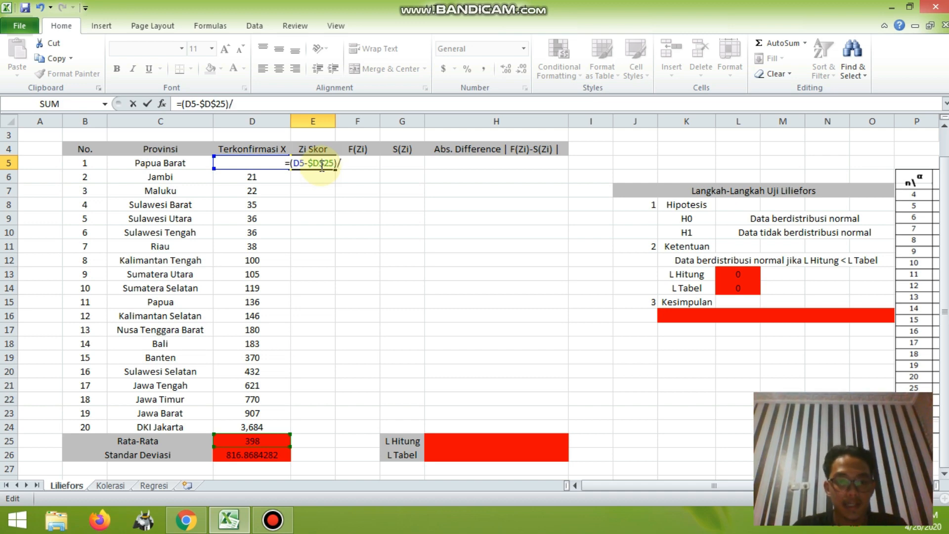
pyautogui.click(257, 454)
pyautogui.click(344, 162)
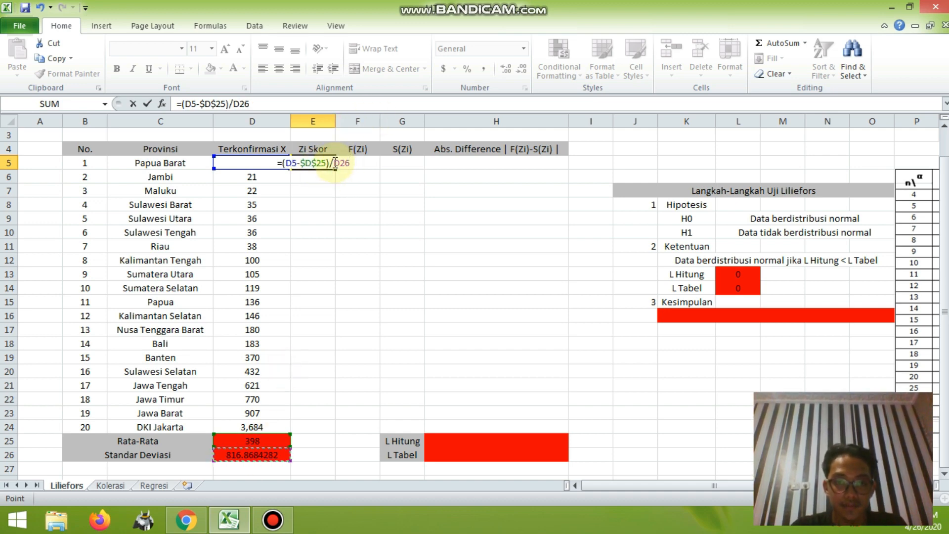
pyautogui.press('F4')
pyautogui.press('F4')
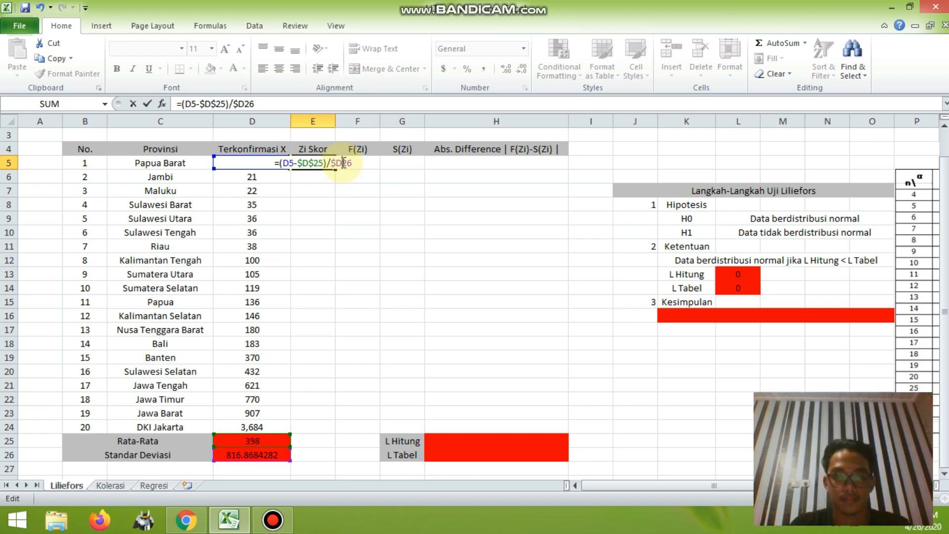
pyautogui.press('Return')
pyautogui.click(322, 163)
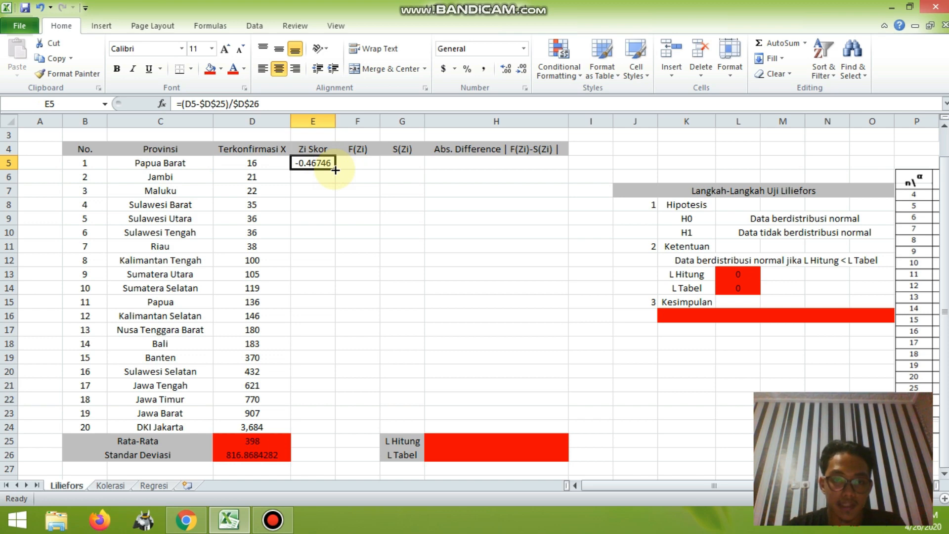
pyautogui.moveTo(335, 169); pyautogui.dragTo(332, 427)
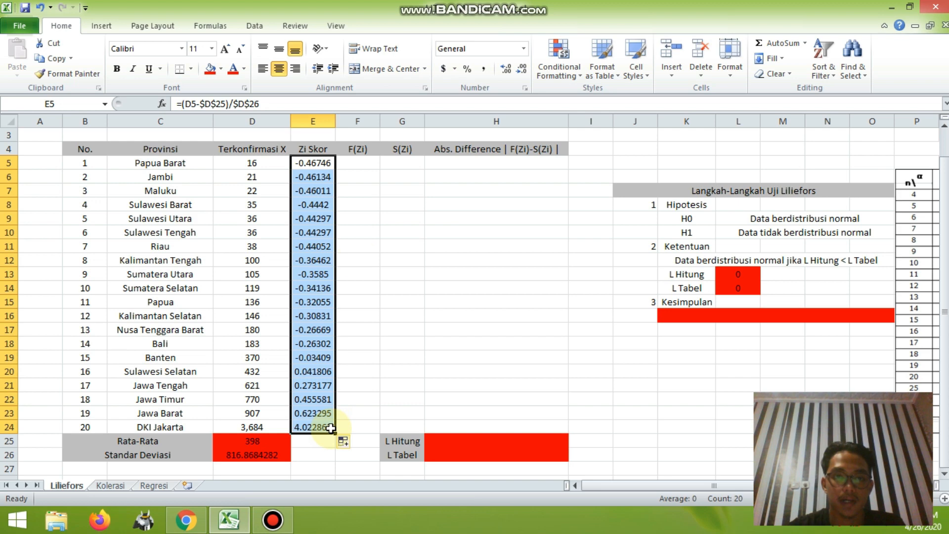
# Calculate F(Zi) for Papua Barat in F5 with =NORMSDIST(E5) and fill the formula down to F24.
pyautogui.click(359, 165)
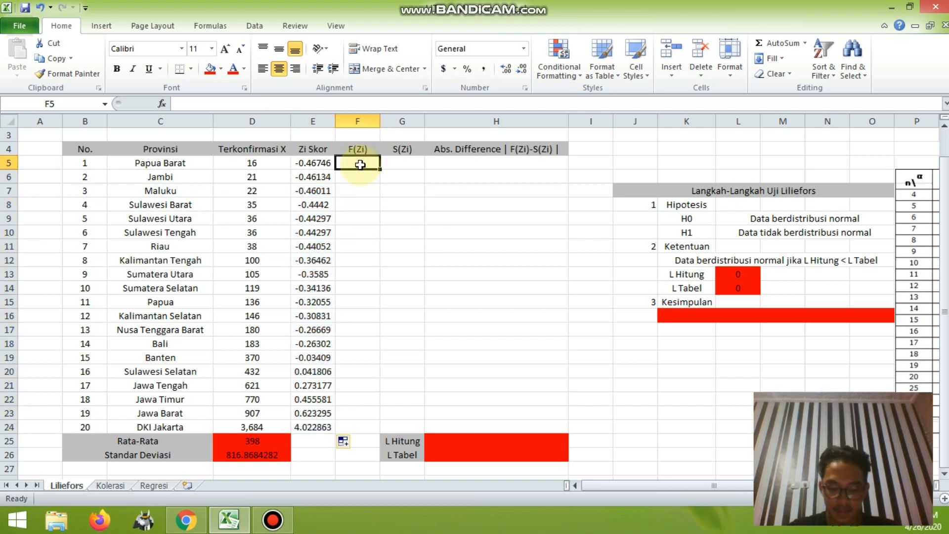
pyautogui.write('=')
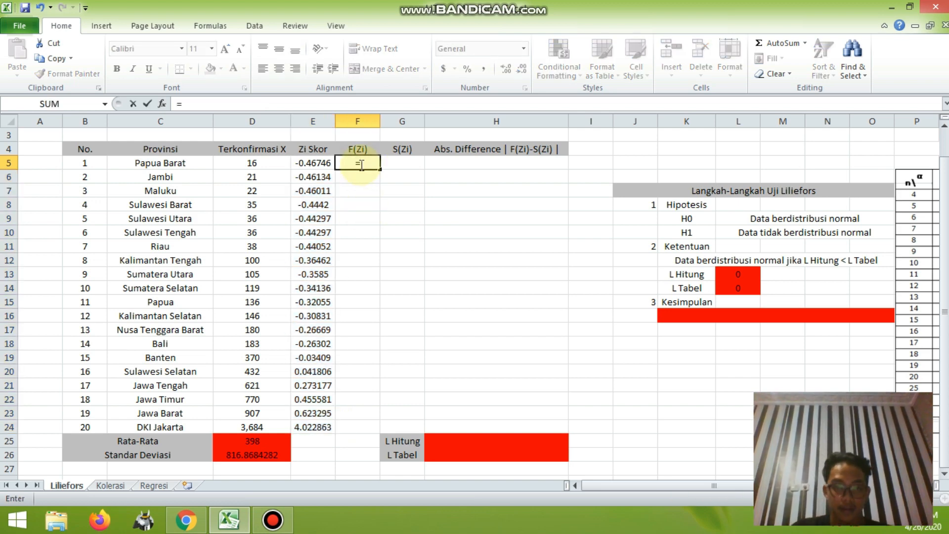
pyautogui.write('nor')
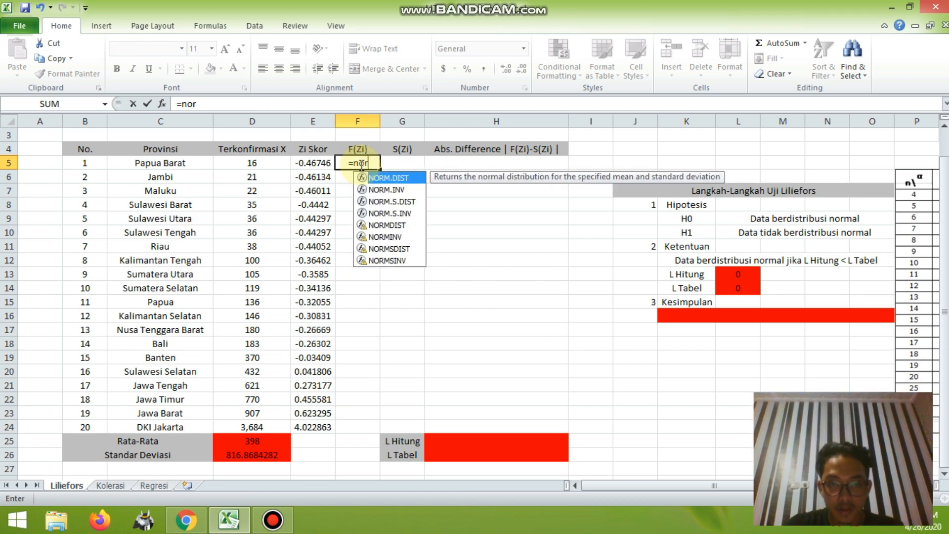
pyautogui.write('msdit')
pyautogui.press('BackSpace')
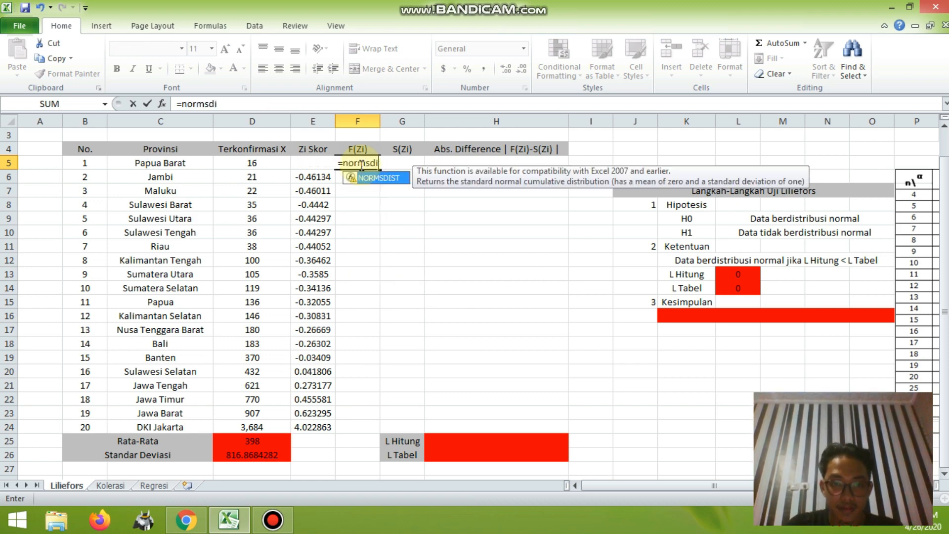
pyautogui.write('st(')
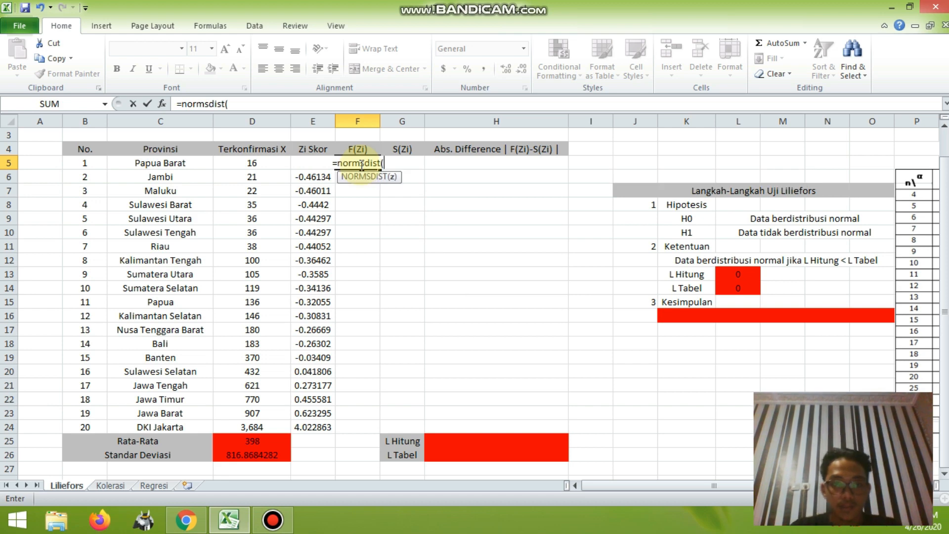
pyautogui.click(316, 176)
pyautogui.press('Up')
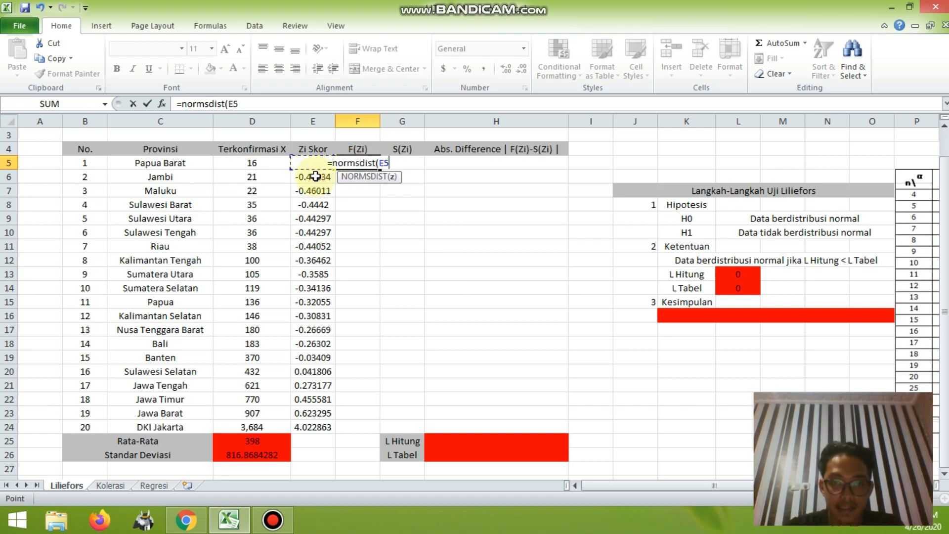
pyautogui.write(')')
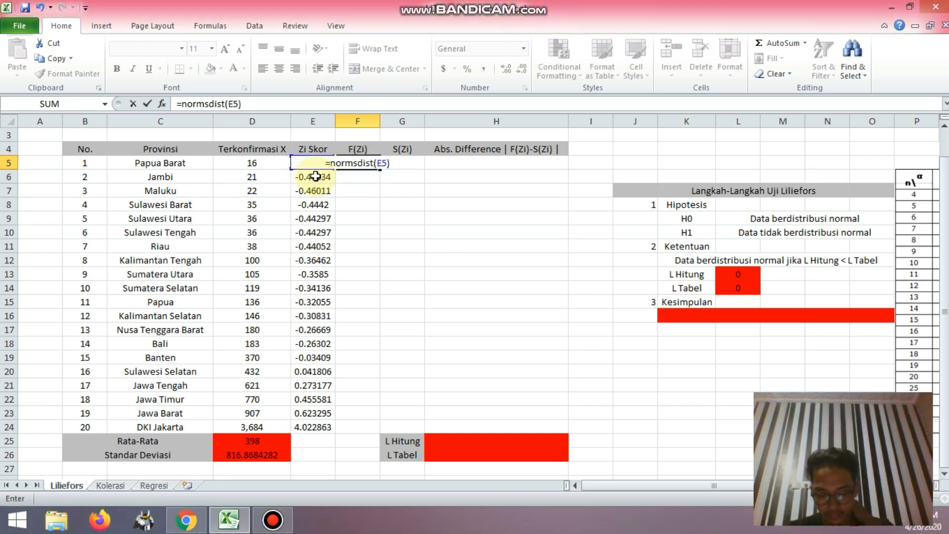
pyautogui.press('Return')
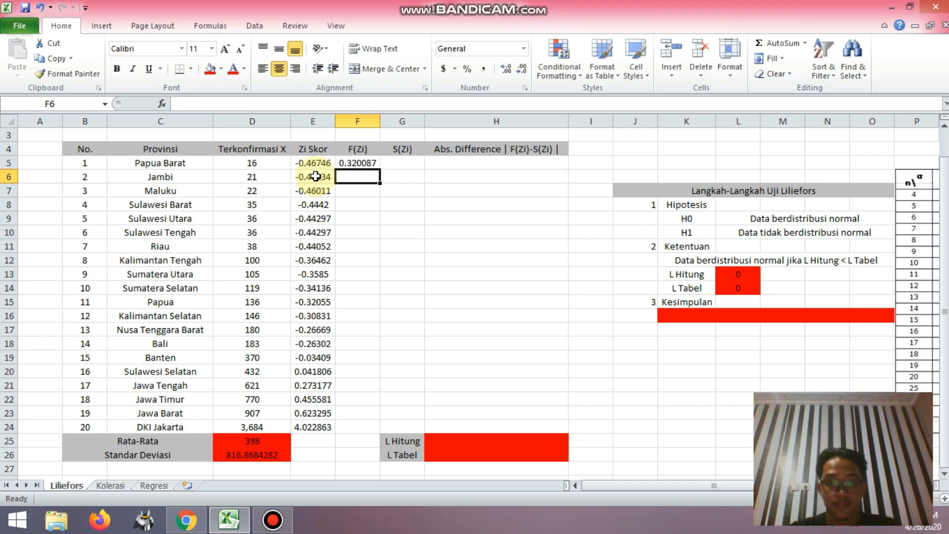
pyautogui.click(357, 164)
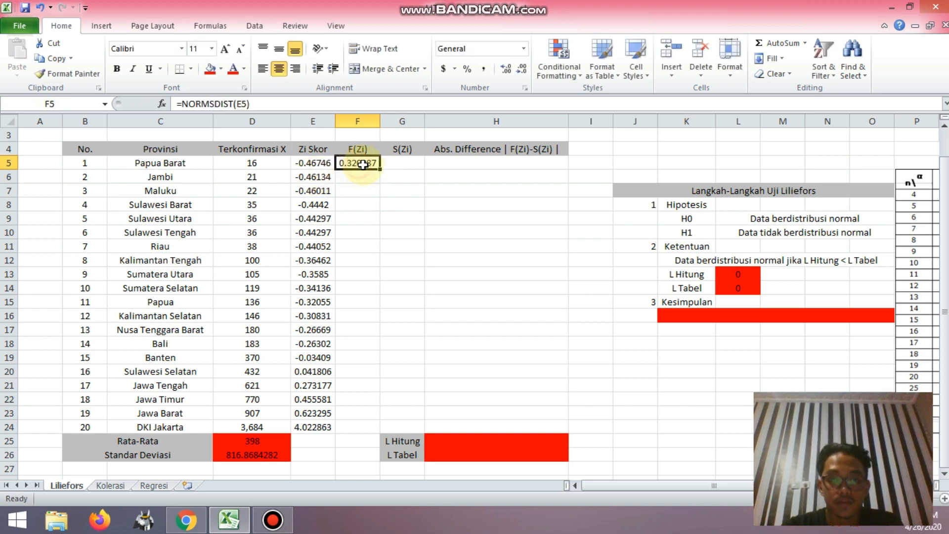
pyautogui.moveTo(379, 169); pyautogui.dragTo(371, 429)
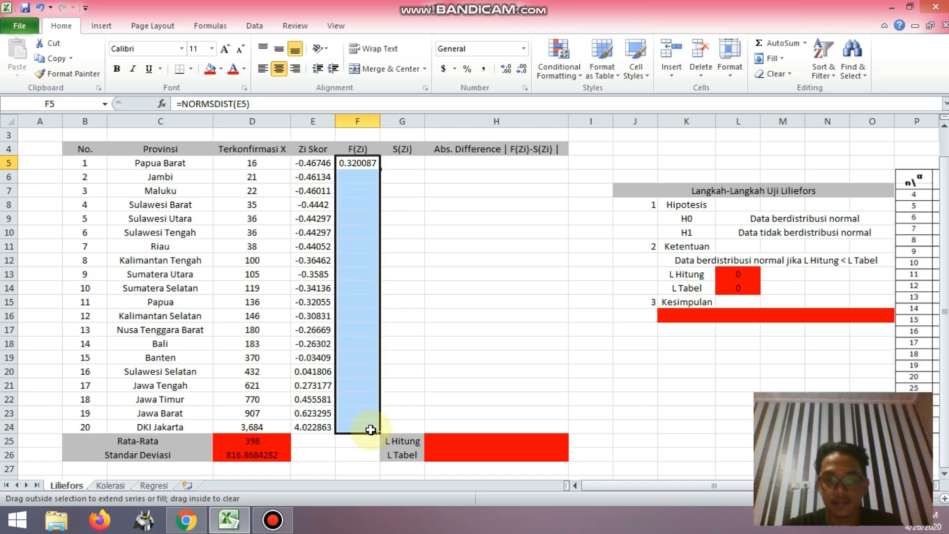
# Calculate S(Zi) in G5 with =B5/20, dividing the row number by 20, and fill it down to G24.
pyautogui.click(402, 162)
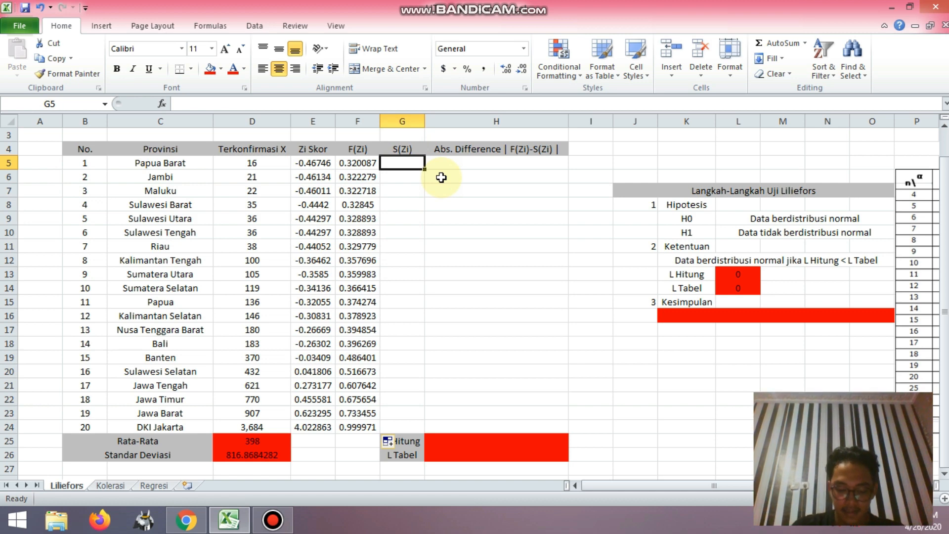
pyautogui.write('=')
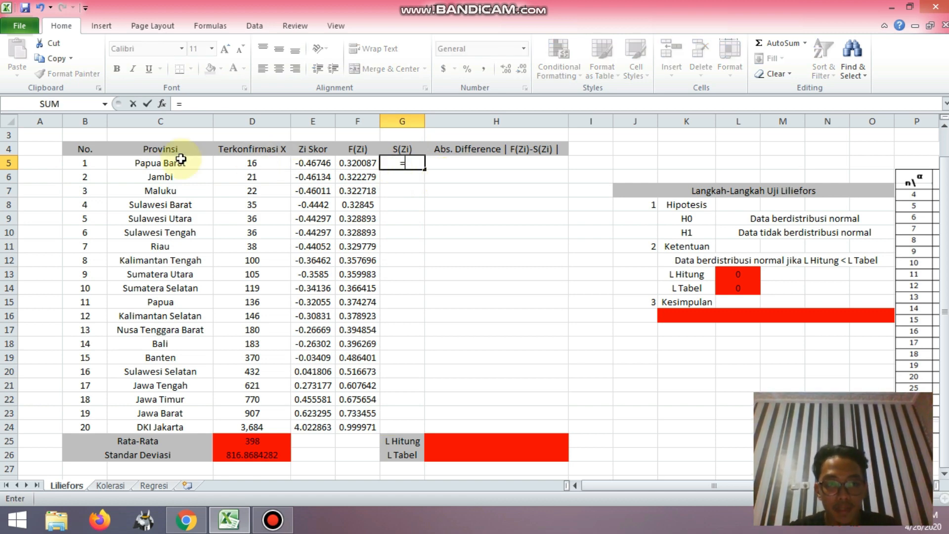
pyautogui.click(89, 163)
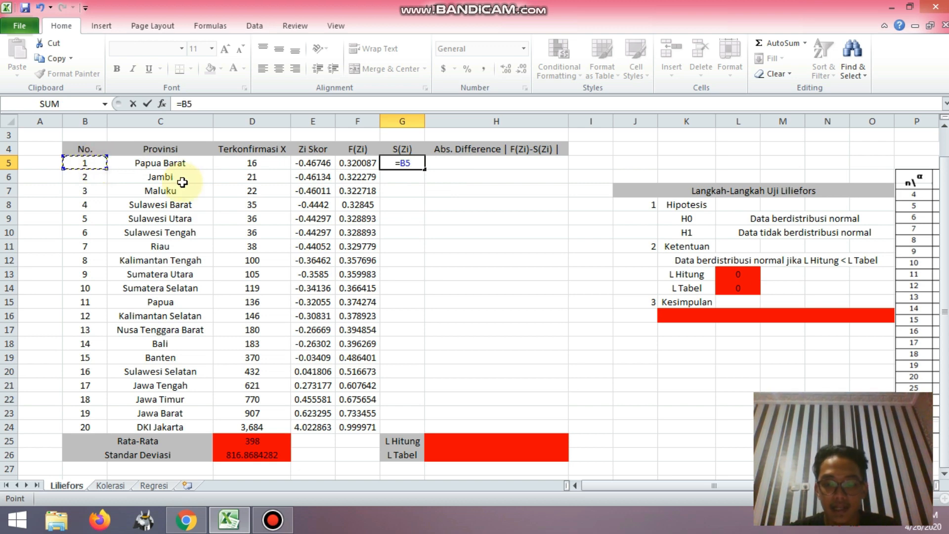
pyautogui.write('/')
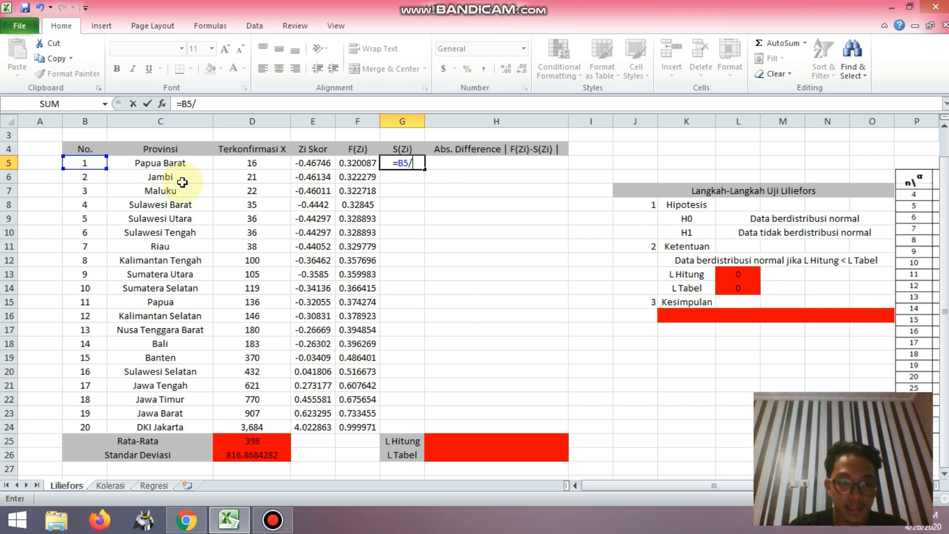
pyautogui.write('20')
pyautogui.press('Return')
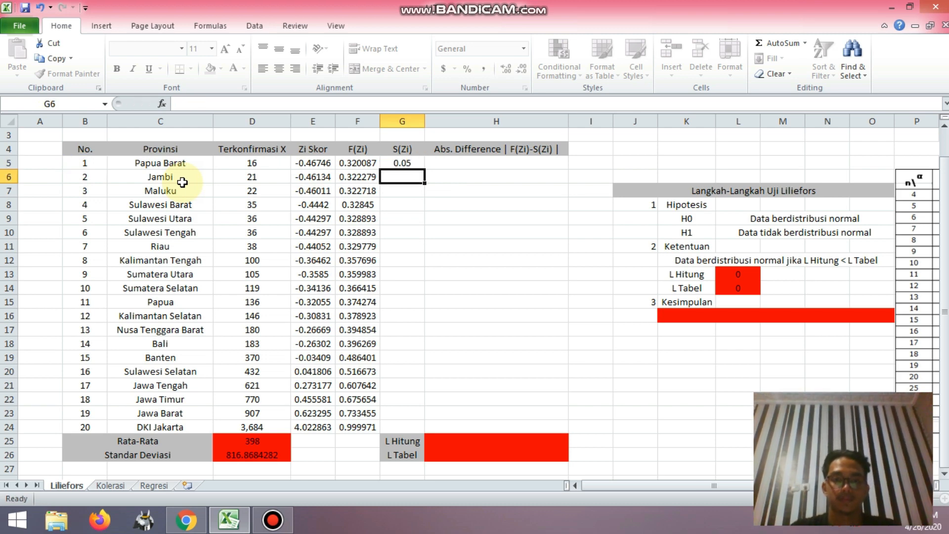
pyautogui.click(415, 165)
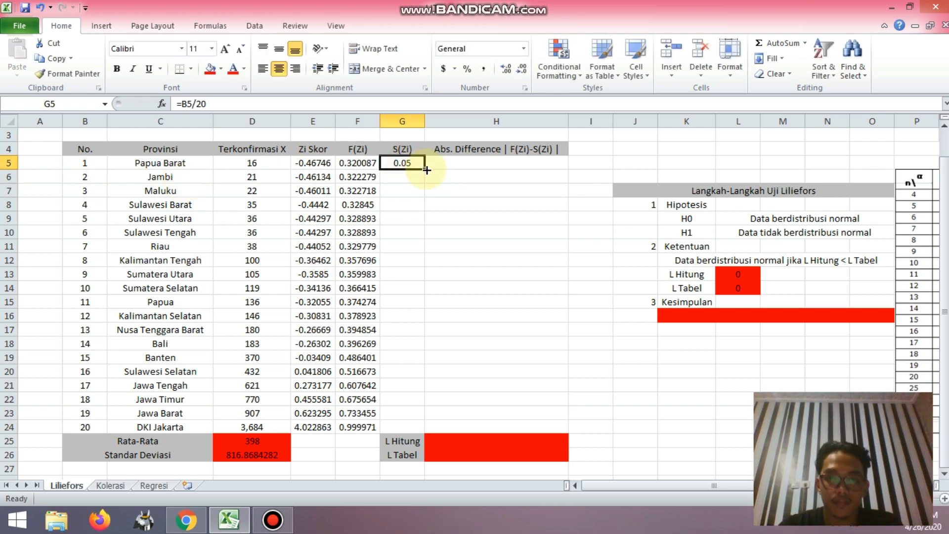
pyautogui.moveTo(424, 169); pyautogui.dragTo(421, 428)
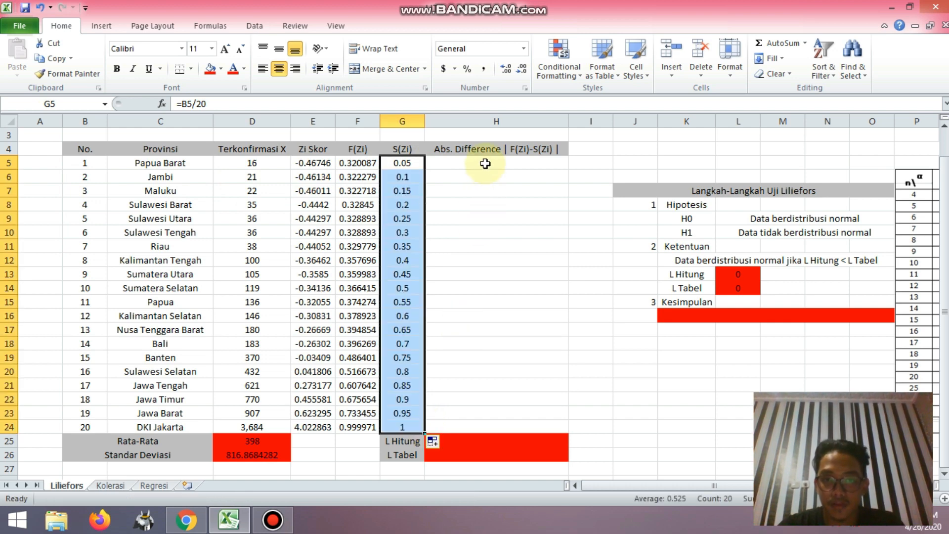
# Calculate the absolute difference between F(Zi) and S(Zi) in H5 with =ABS(F5-G5) and fill it down to H24.
pyautogui.click(485, 163)
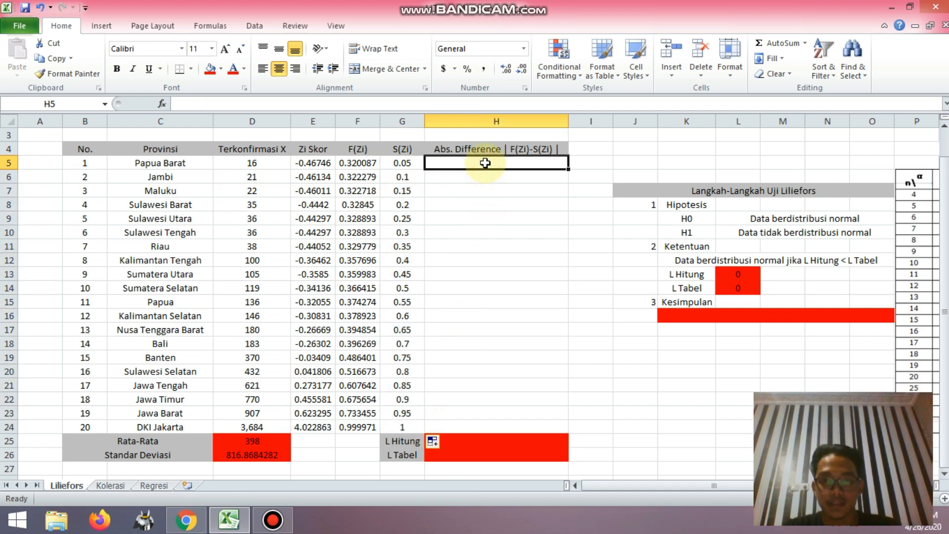
pyautogui.write('=abs')
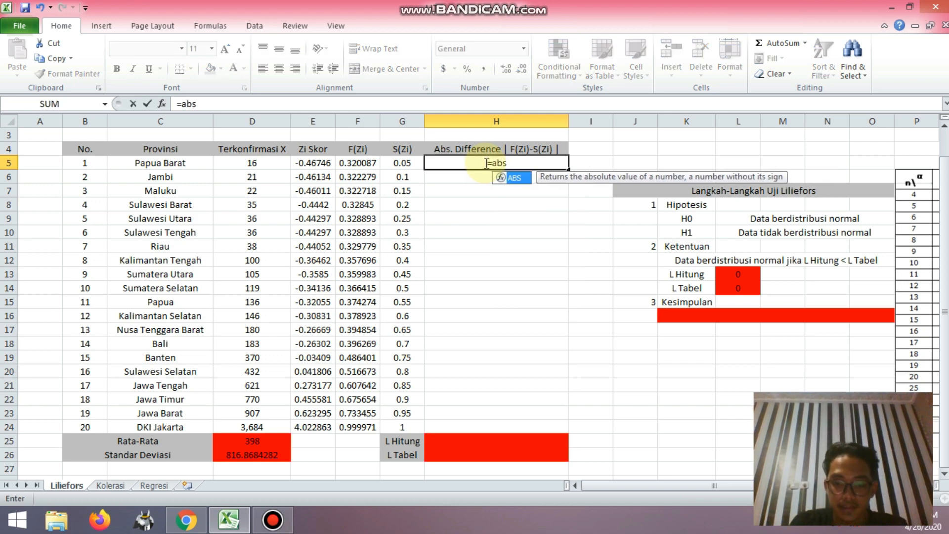
pyautogui.write('(')
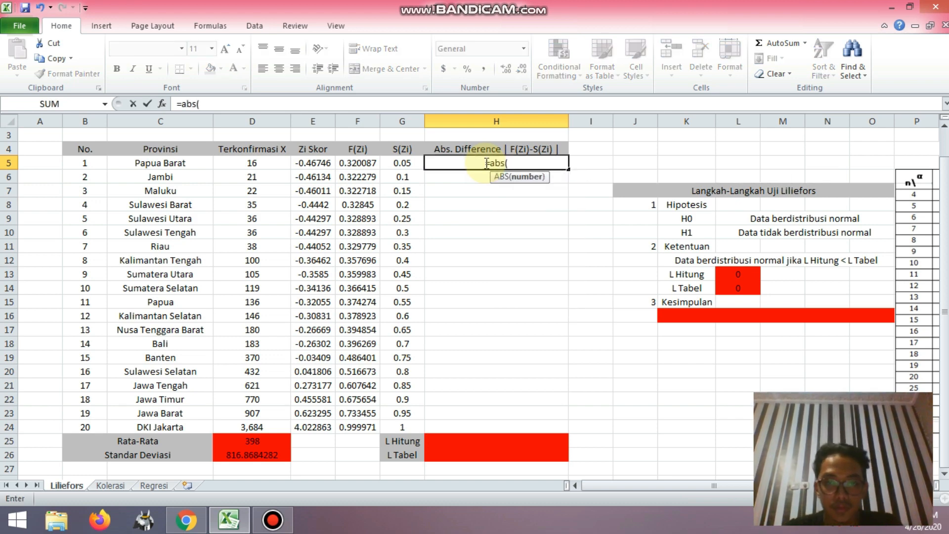
pyautogui.click(376, 163)
pyautogui.write('-')
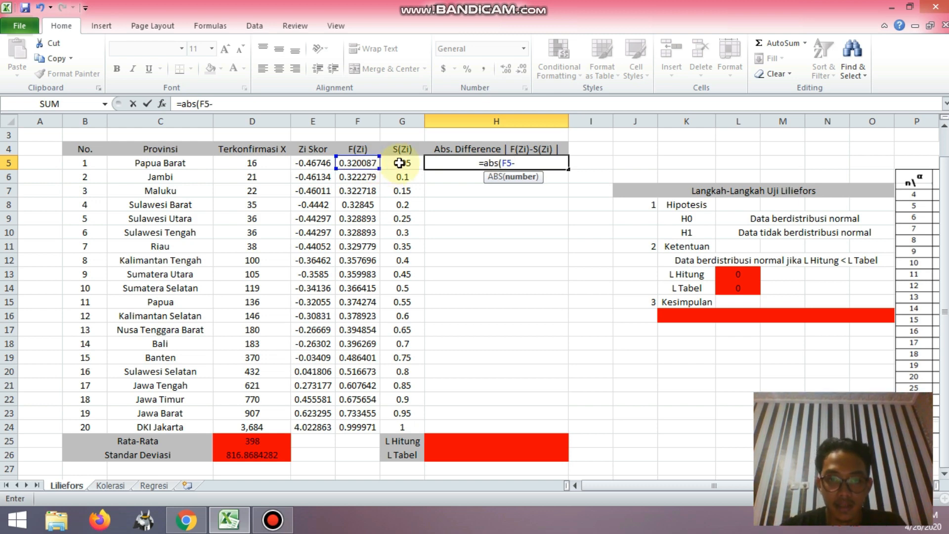
pyautogui.click(400, 164)
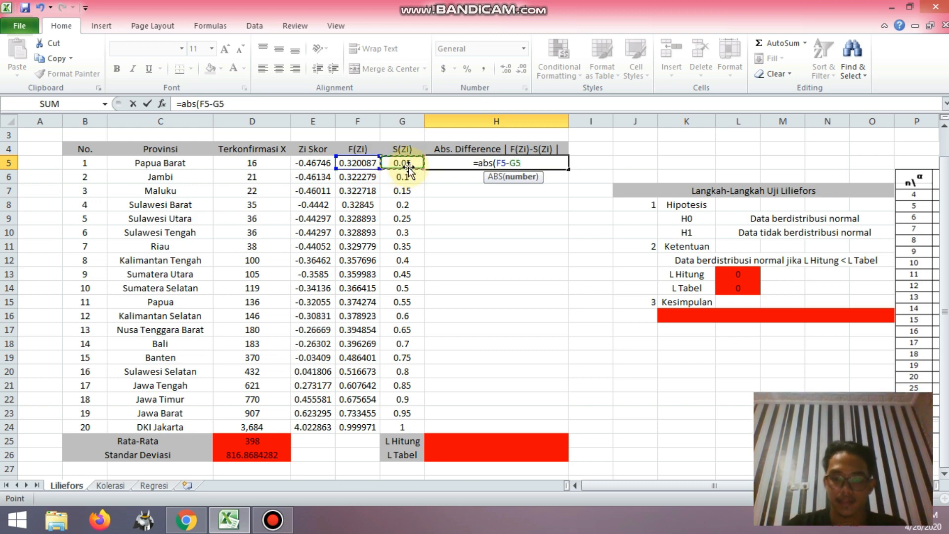
pyautogui.write(')')
pyautogui.press('Return')
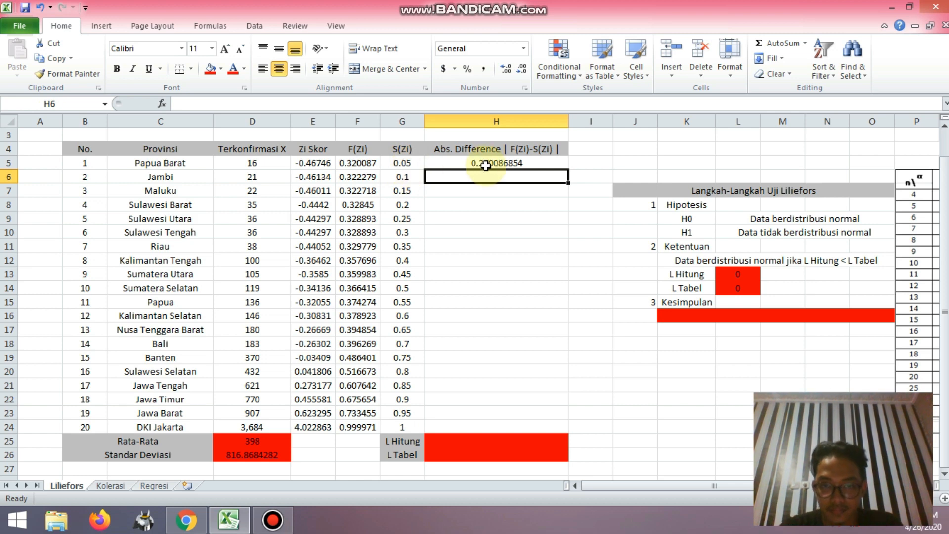
pyautogui.click(548, 165)
pyautogui.moveTo(569, 169); pyautogui.dragTo(568, 429)
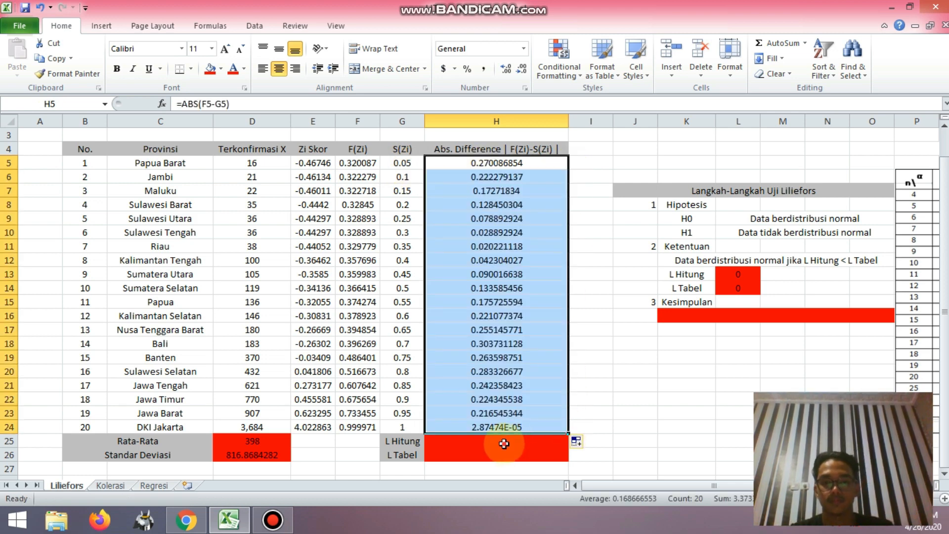
# Calculate L Hitung in H25 as the largest absolute difference with =MAX(H5:H24).
pyautogui.click(544, 443)
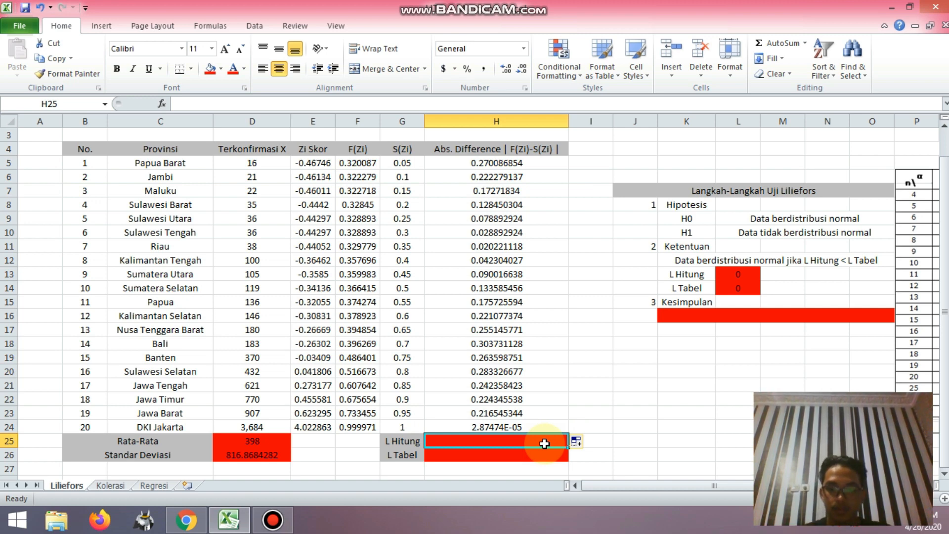
pyautogui.write('=ma')
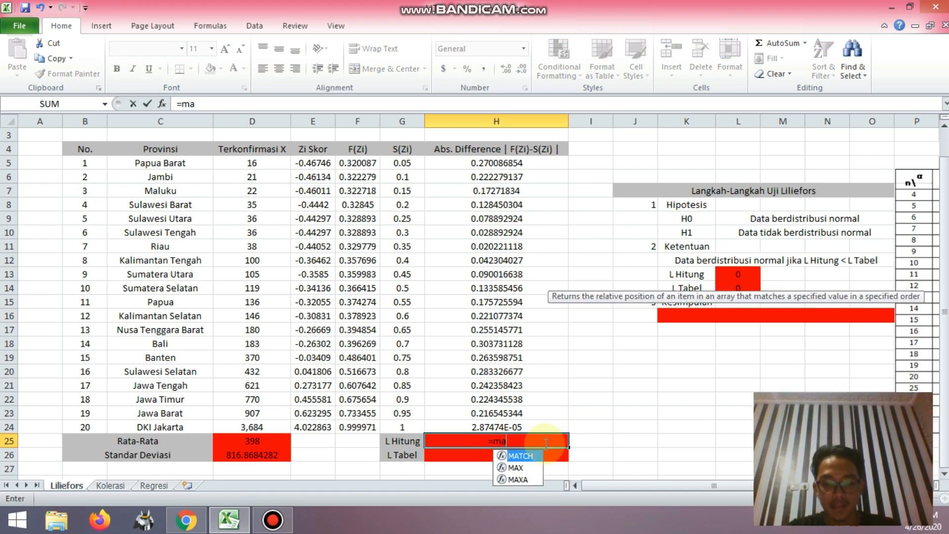
pyautogui.write('x(')
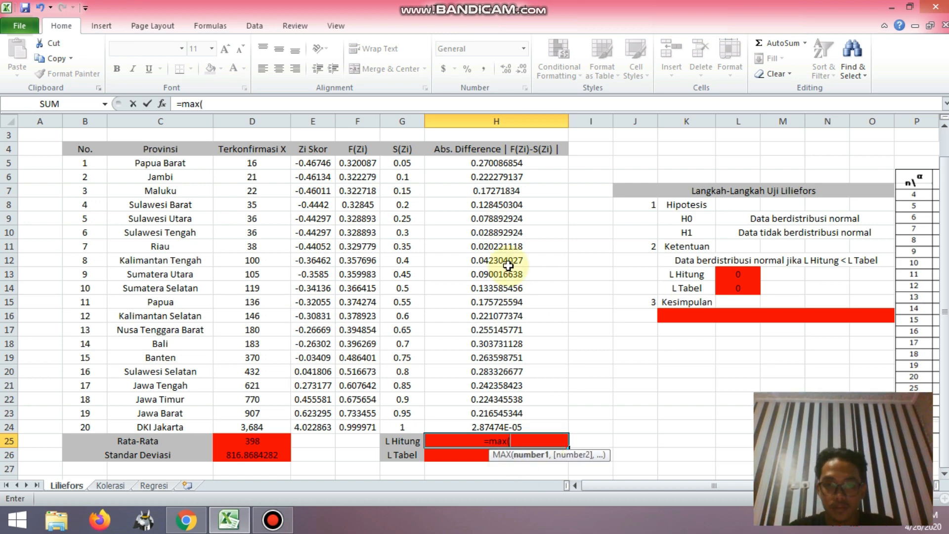
pyautogui.moveTo(523, 163); pyautogui.dragTo(512, 426)
pyautogui.write(')')
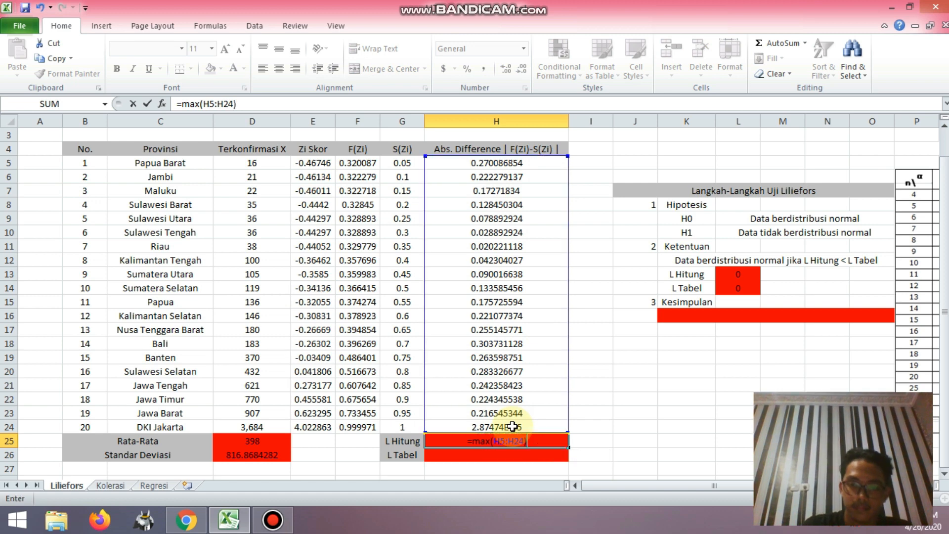
pyautogui.press('Return')
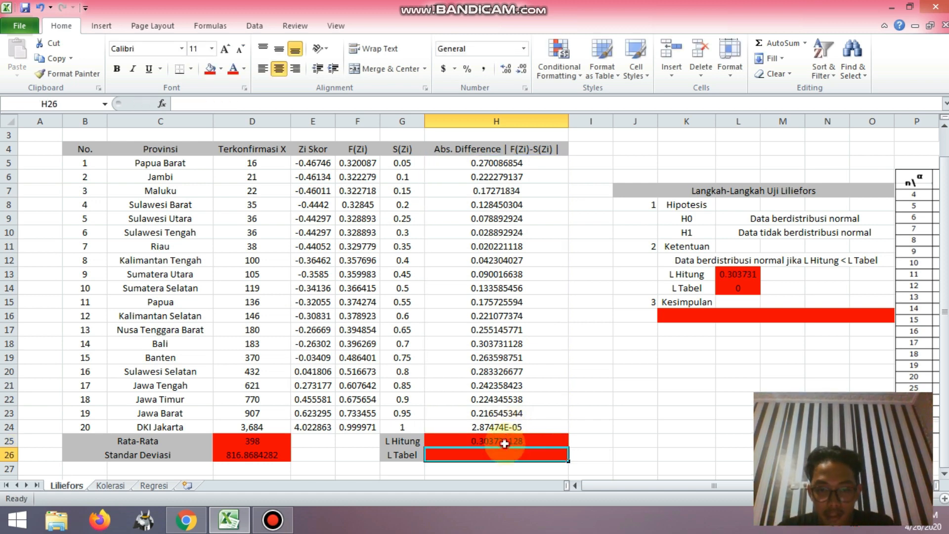
# Review the L Hitung formula in H25 and examine the Bali row's absolute difference, S(Zi), F(Zi) and Zi Skor cells.
pyautogui.click(505, 442)
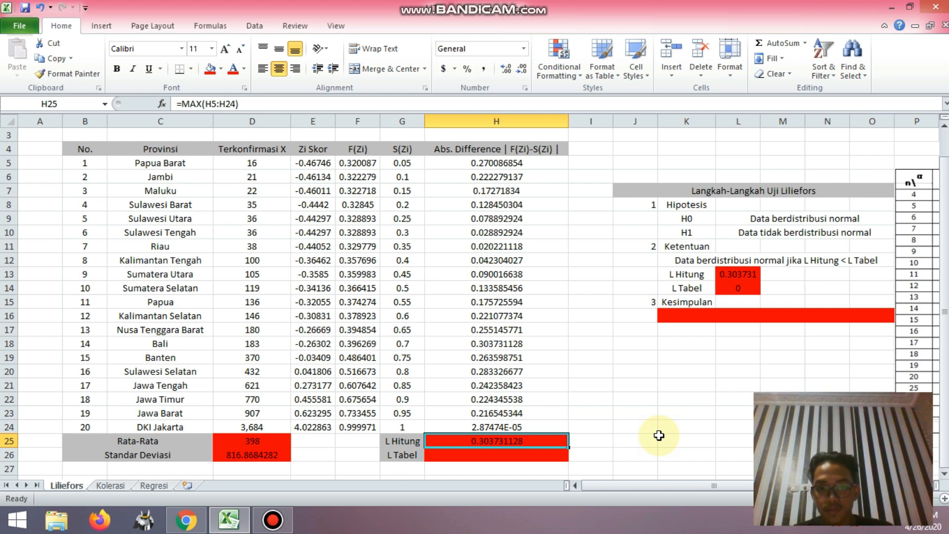
pyautogui.press('Up')
pyautogui.press('Up')
pyautogui.press('Up')
pyautogui.press('Up')
pyautogui.press('Up')
pyautogui.press('Up')
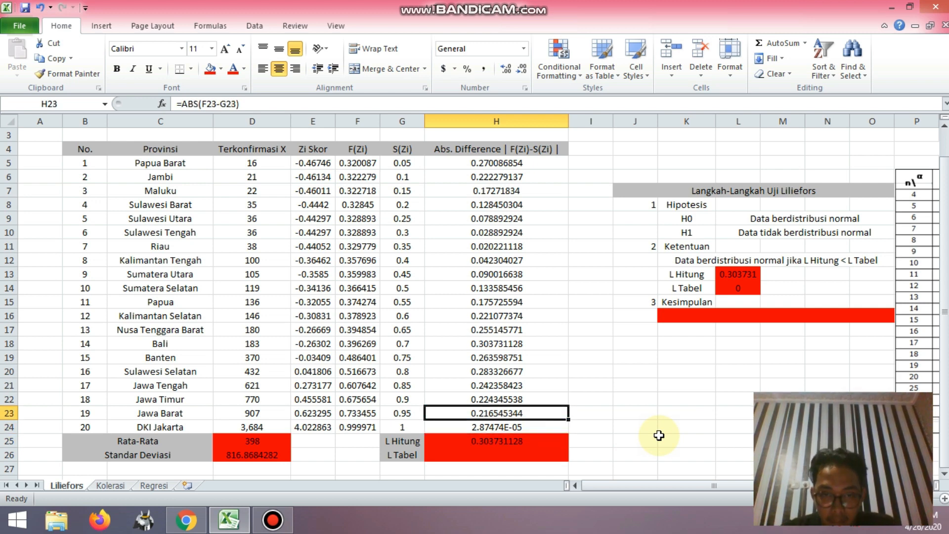
pyautogui.press('Up')
pyautogui.press('Left')
pyautogui.press('Left')
pyautogui.press('Left')
pyautogui.press('Left')
pyautogui.press('Left')
pyautogui.press('Left')
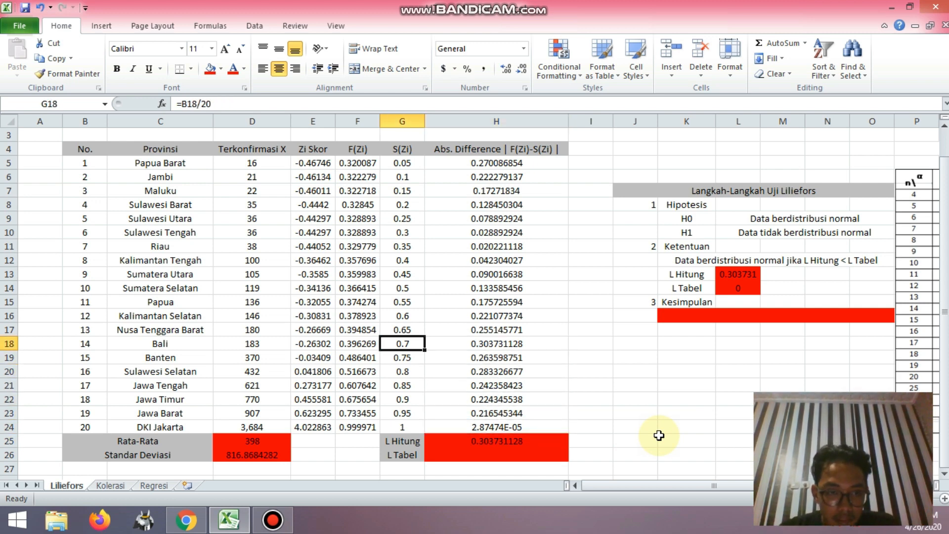
pyautogui.press('Right')
pyautogui.press('Right')
pyautogui.press('Right')
pyautogui.press('Right')
pyautogui.press('Right')
pyautogui.press('Right')
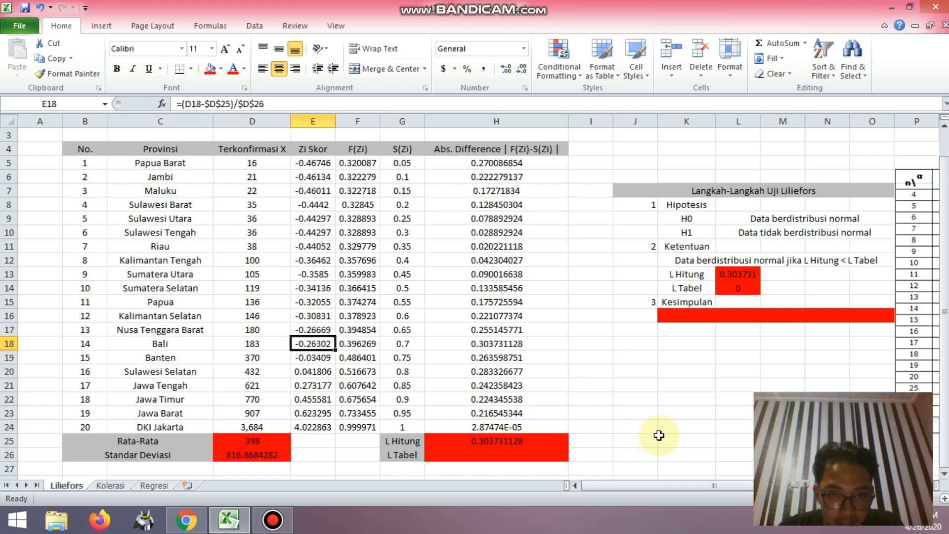
# Enter 0.227 as the L Tabel value in H26, beneath L Hitung.
pyautogui.press('Down')
pyautogui.press('Down')
pyautogui.press('Down')
pyautogui.press('Down')
pyautogui.press('Down')
pyautogui.press('Down')
pyautogui.press('Down')
pyautogui.press('Down')
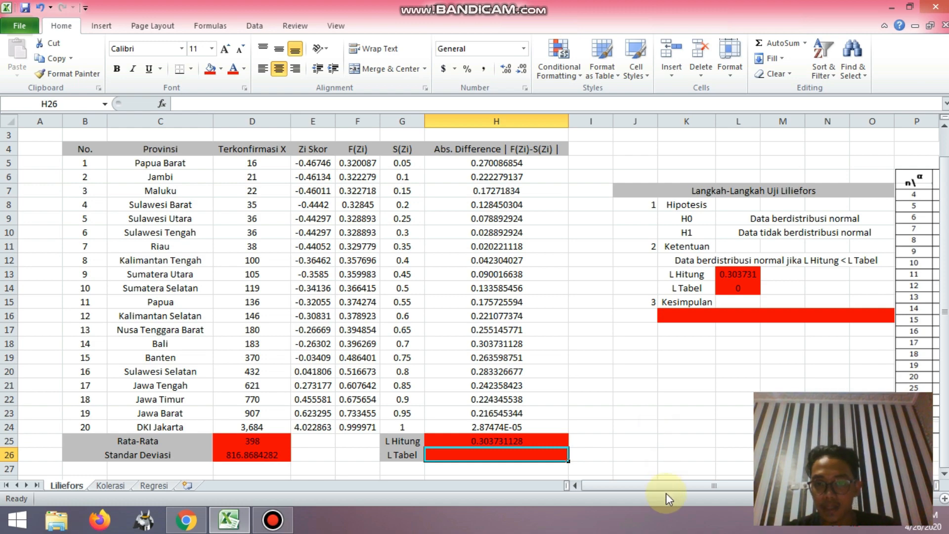
pyautogui.moveTo(661, 487); pyautogui.dragTo(736, 482)
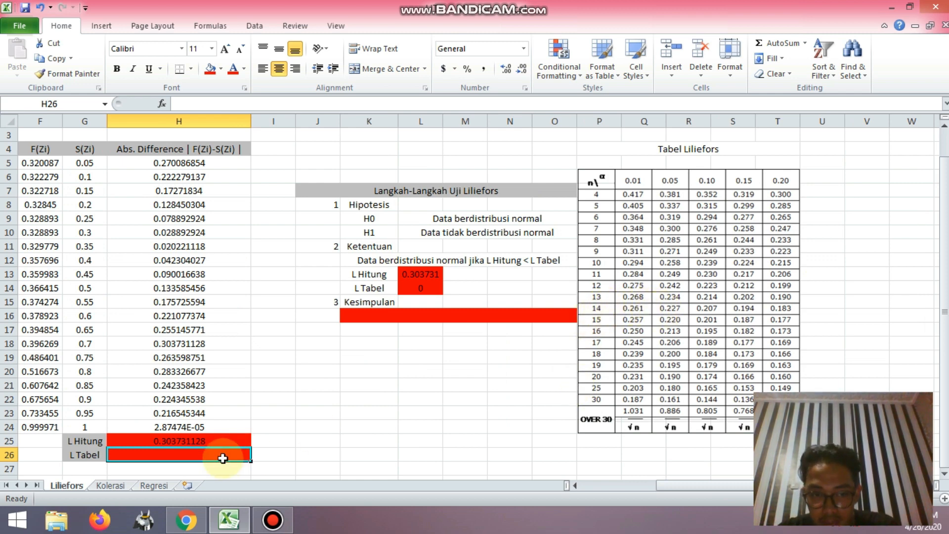
pyautogui.write('0')
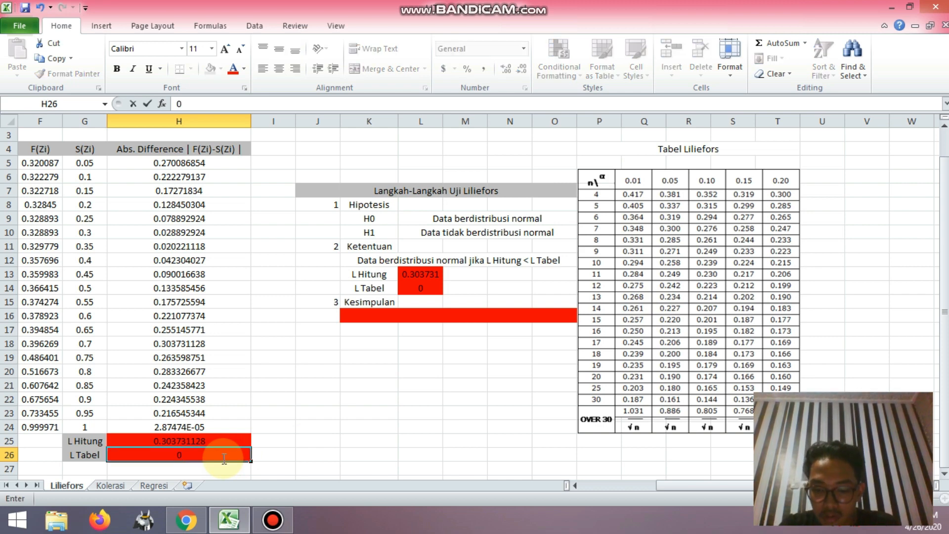
pyautogui.write('.227')
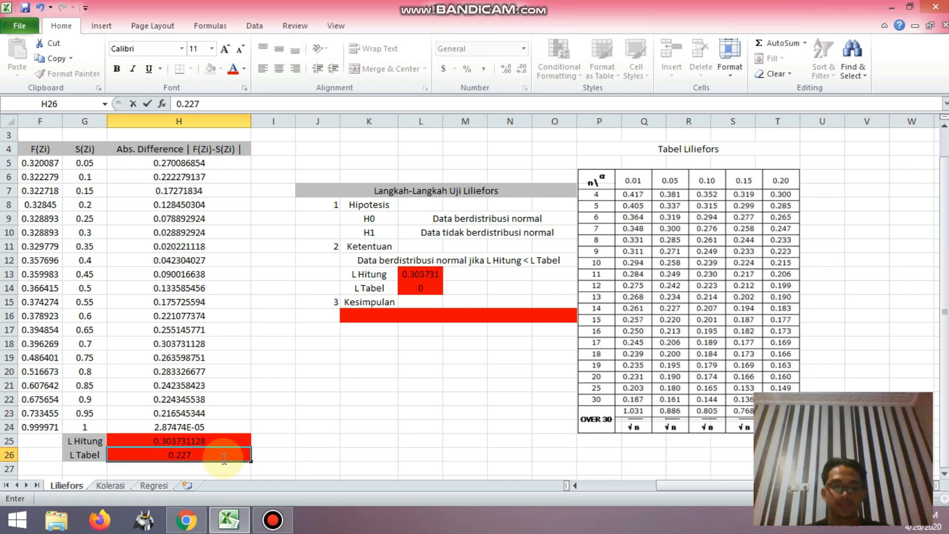
pyautogui.press('Right')
# Examine the Hipotesis section of the Liliefors test steps, covering the H0 and H1 statements in rows 8 to 10.
pyautogui.press('Right')
pyautogui.press('Up')
pyautogui.press('Up')
pyautogui.press('Up')
pyautogui.press('Up')
pyautogui.press('Up')
pyautogui.press('Up')
pyautogui.press('Up')
pyautogui.press('Up')
pyautogui.press('Up')
pyautogui.press('Up')
pyautogui.press('Up')
pyautogui.press('Up')
pyautogui.press('Up')
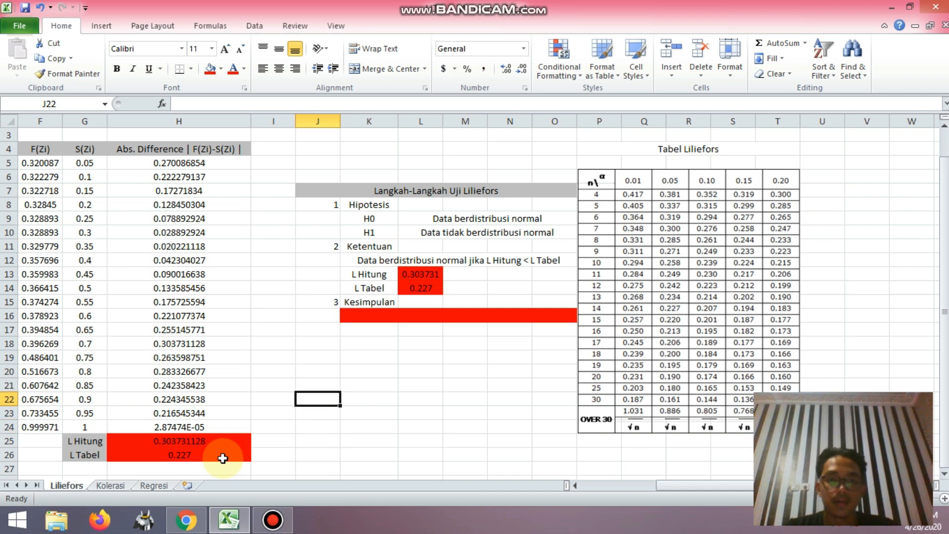
pyautogui.press('Up')
pyautogui.press('Up')
pyautogui.press('Up')
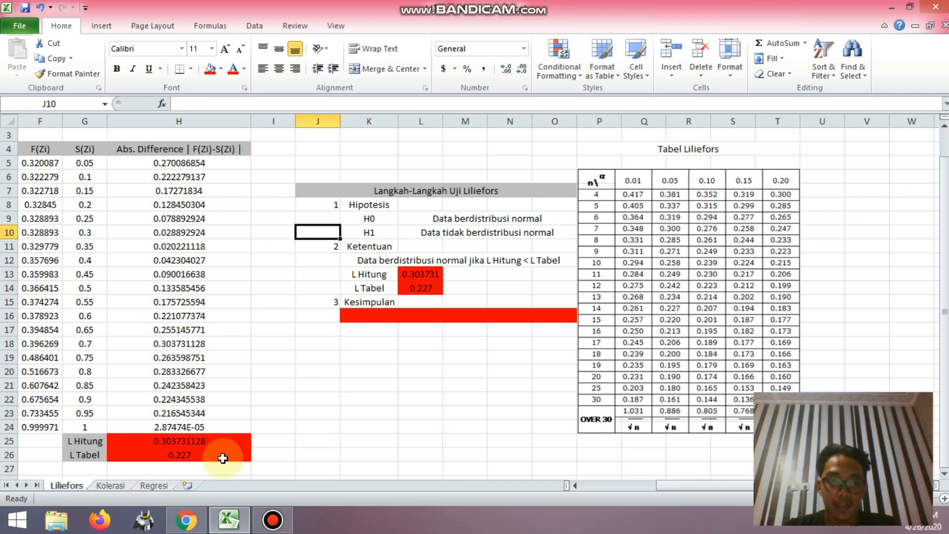
pyautogui.press('Up')
pyautogui.press('Up')
pyautogui.press('Right')
pyautogui.press('Up')
pyautogui.press('Down')
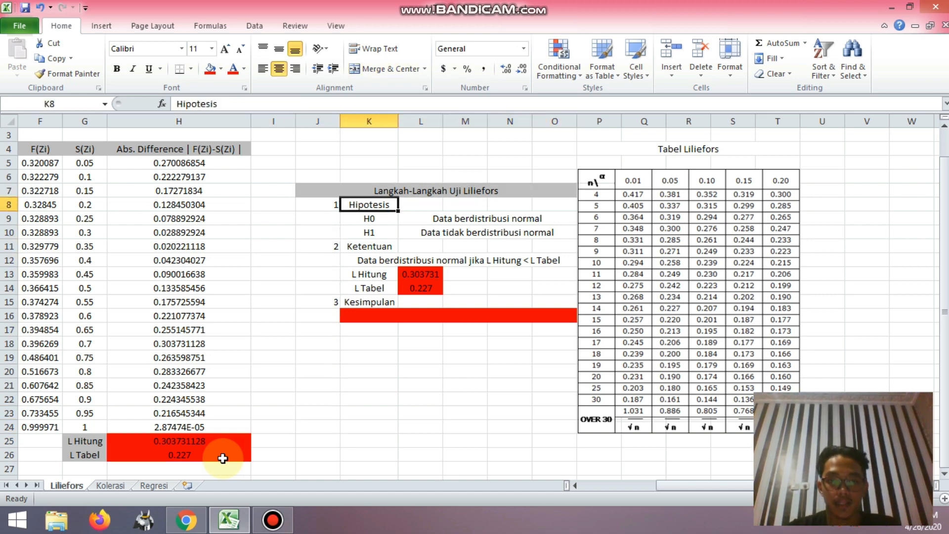
pyautogui.press('Down')
pyautogui.press('Right')
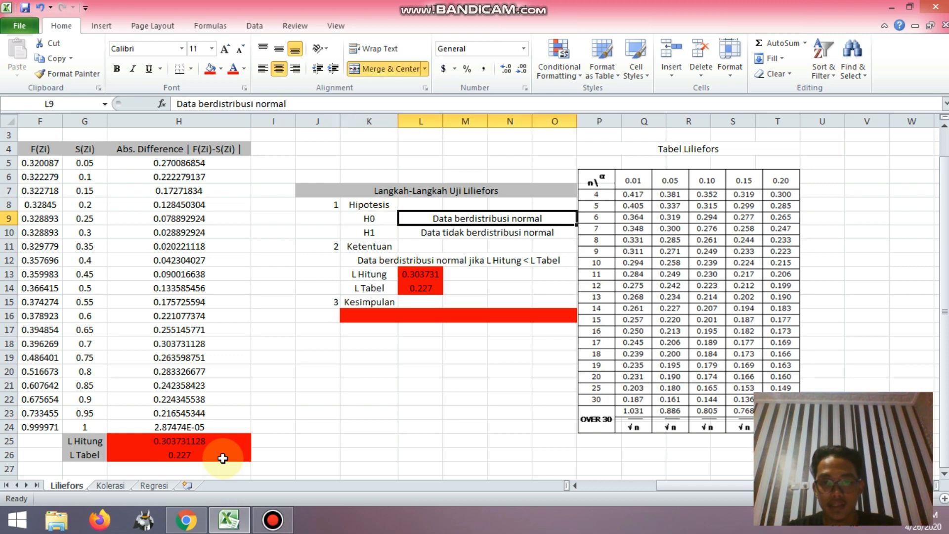
pyautogui.press('Down')
pyautogui.press('Left')
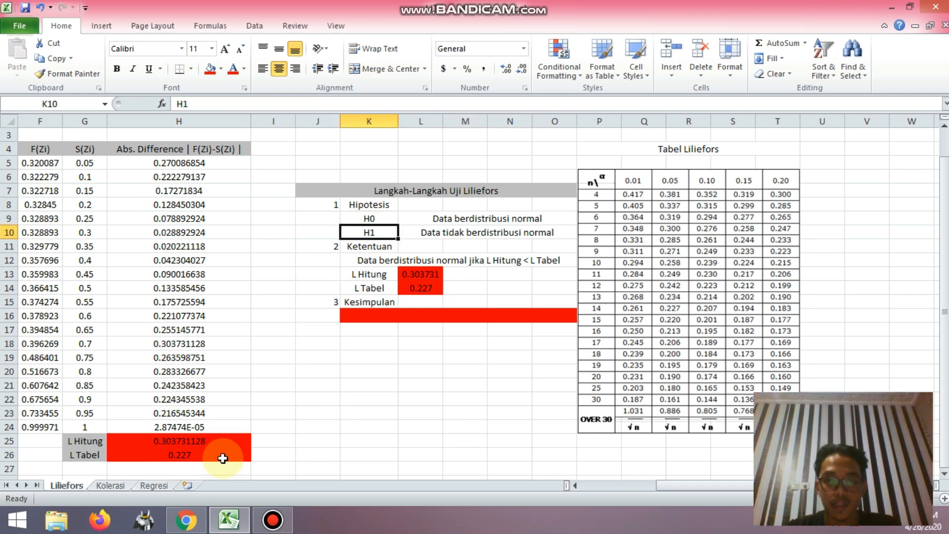
pyautogui.press('Right')
pyautogui.press('Down')
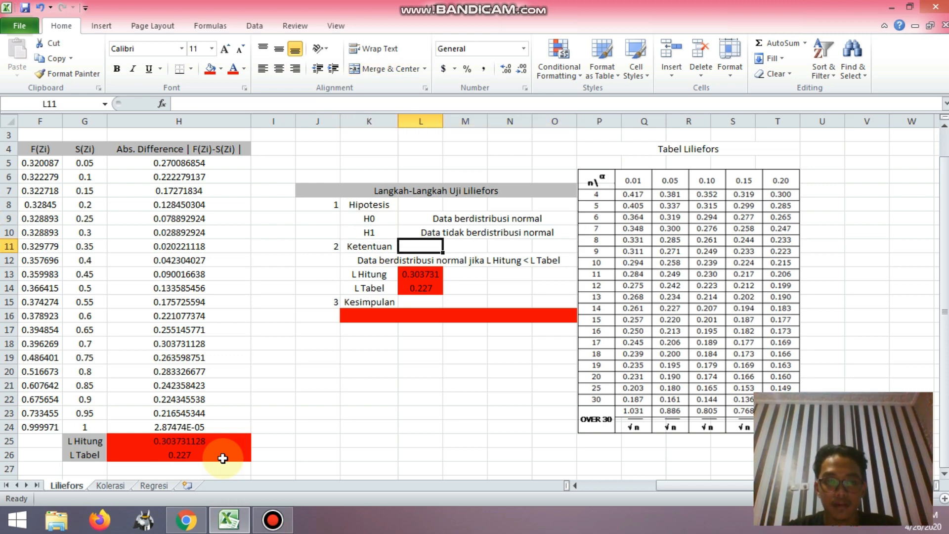
# Examine the Ketentuan section's decision rule in K12 and the linked L Hitung and L Tabel cells in L13 and L14.
pyautogui.press('Left')
pyautogui.press('Left')
pyautogui.press('Right')
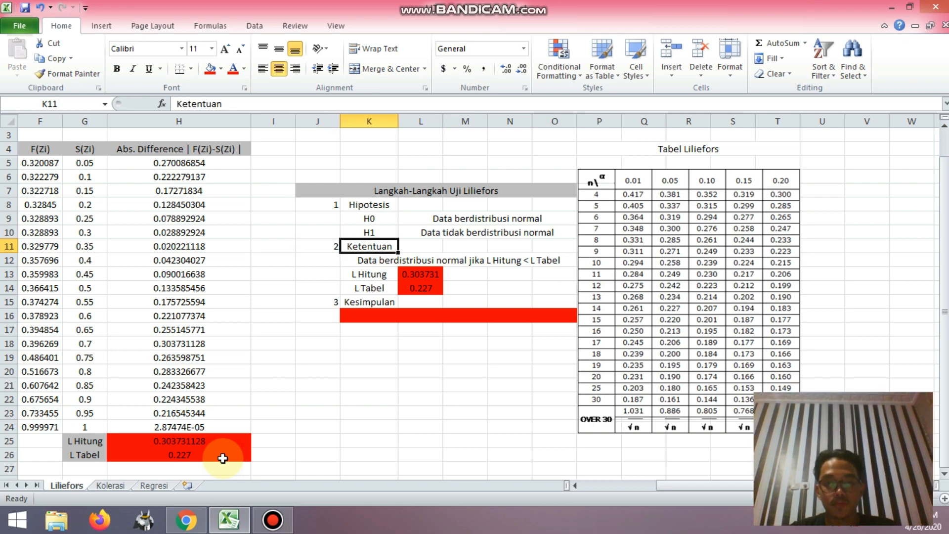
pyautogui.press('Down')
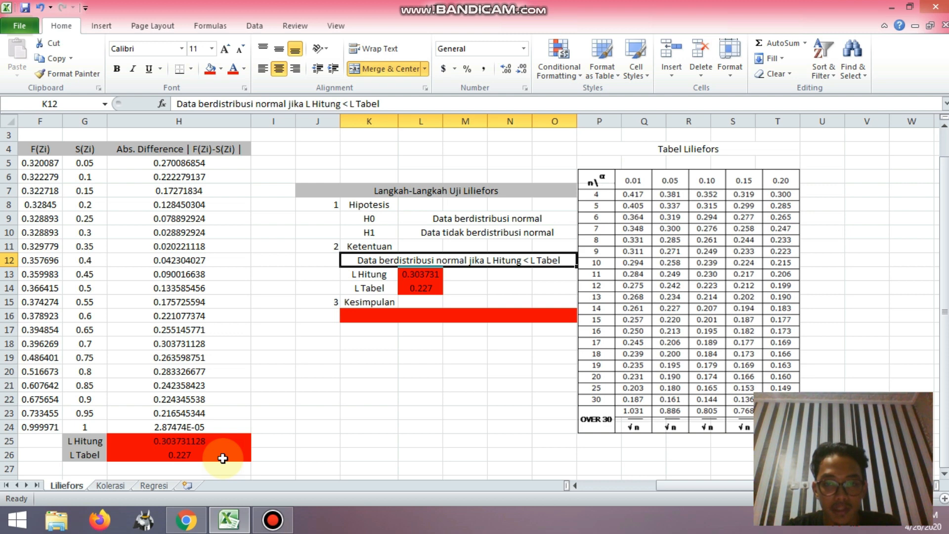
pyautogui.press('Down')
pyautogui.press('Right')
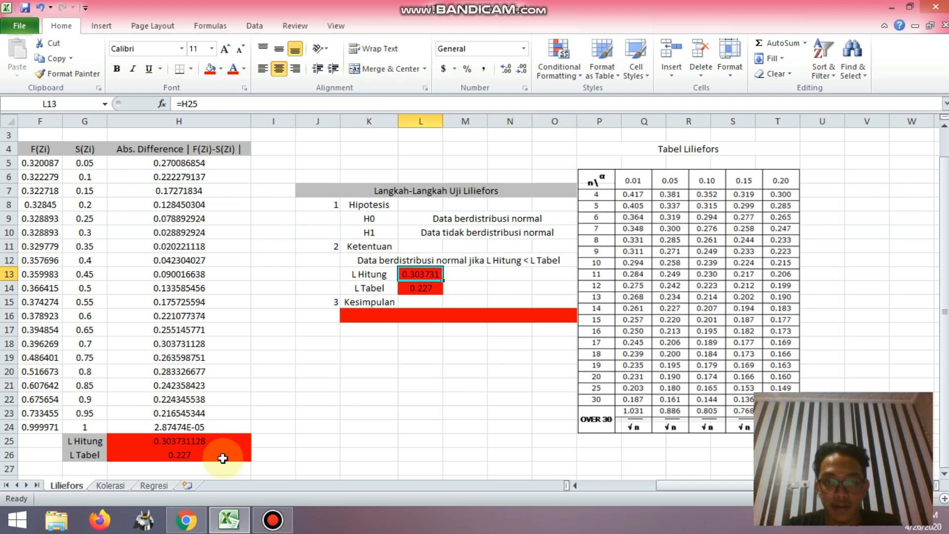
pyautogui.press('Left')
pyautogui.press('Right')
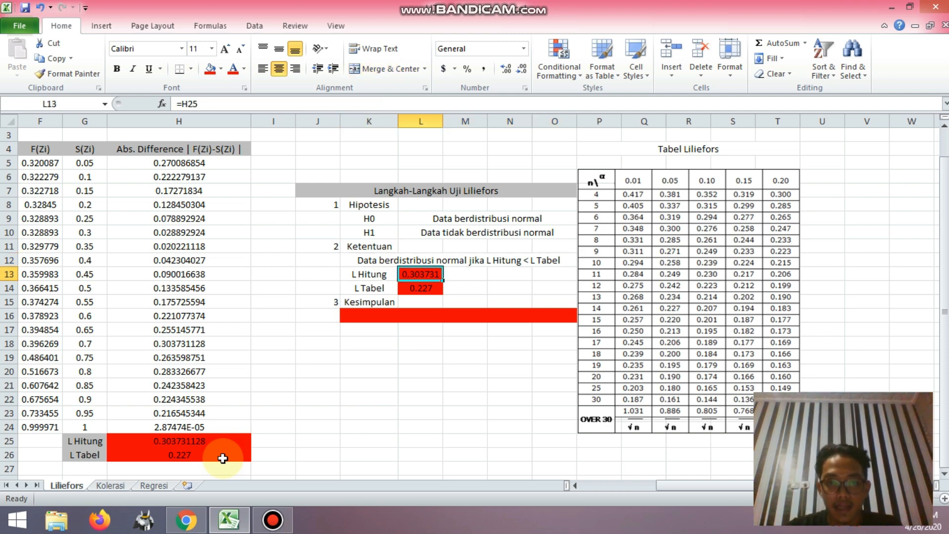
pyautogui.press('Down')
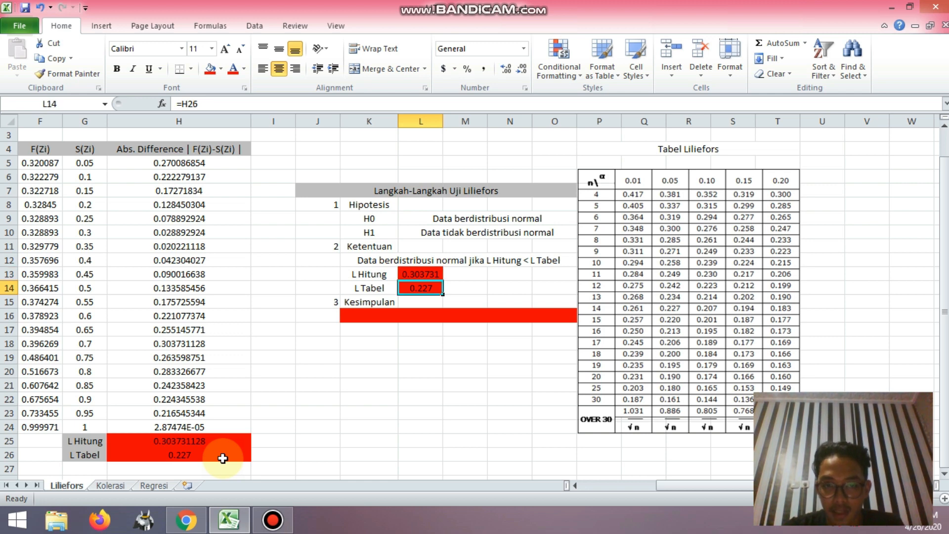
pyautogui.press('Up')
pyautogui.press('Up')
pyautogui.press('Down')
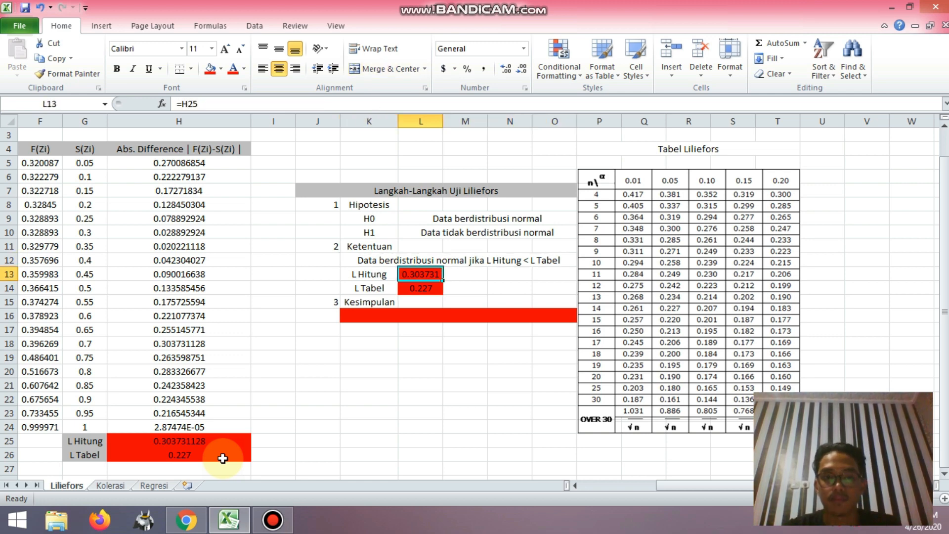
# Enter the conclusion "Data tidak berdistribusi normal" in K16 under Kesimpulan and return to the start of the sheet.
pyautogui.press('Down')
pyautogui.press('Down')
pyautogui.press('Down')
pyautogui.write('D')
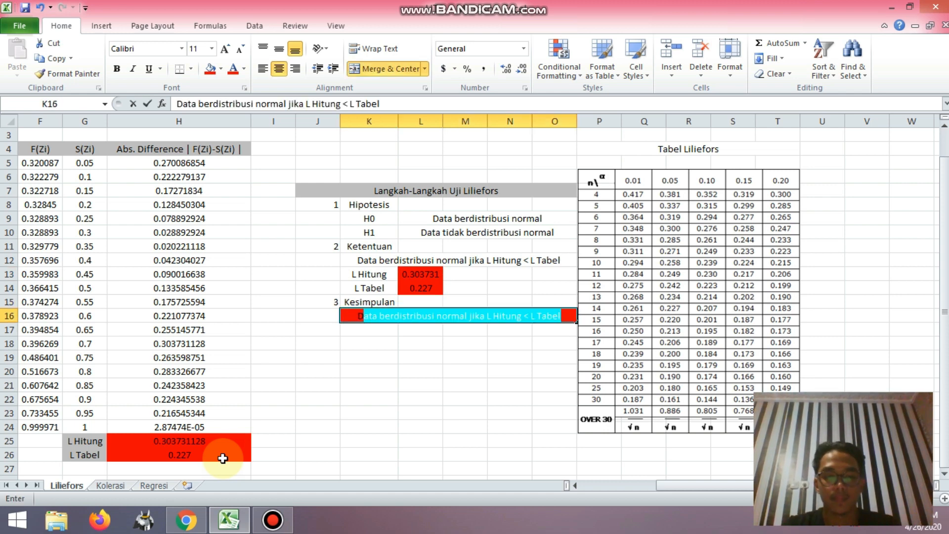
pyautogui.write('ata tidak ber')
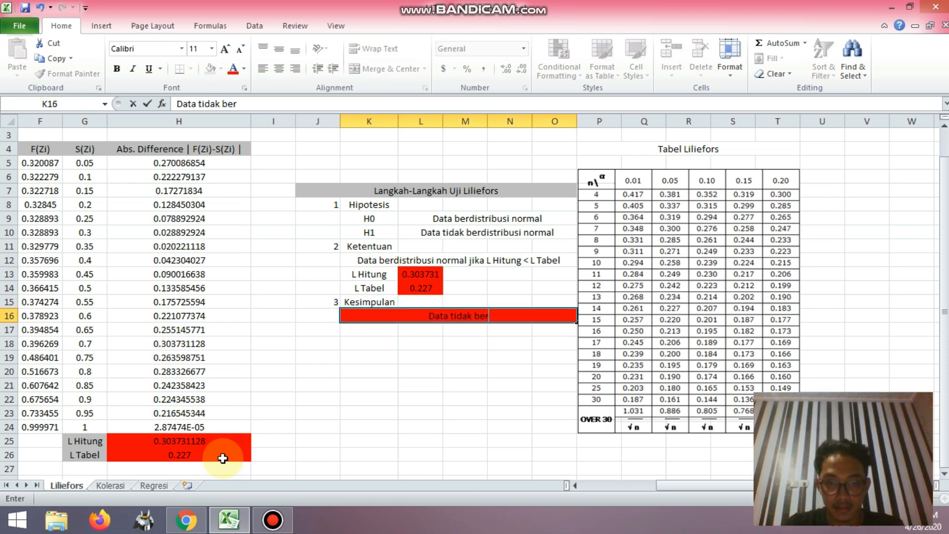
pyautogui.write('d')
pyautogui.press('Return')
pyautogui.hotkey('ctrl', 'Home')
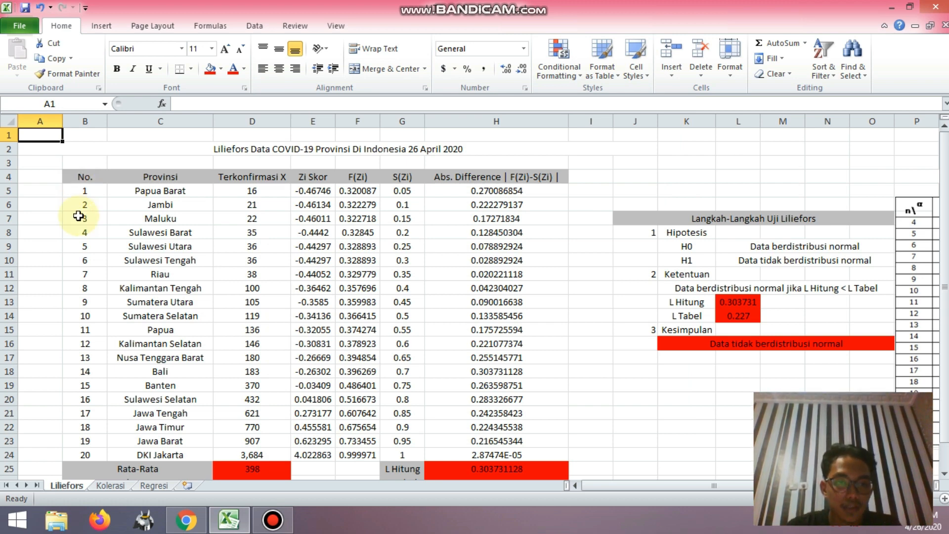
# On the Kolerasi sheet, calculate the Jumlah of Terkonfirmasi X in D25 with =SUM(D5:D24).
pyautogui.click(109, 485)
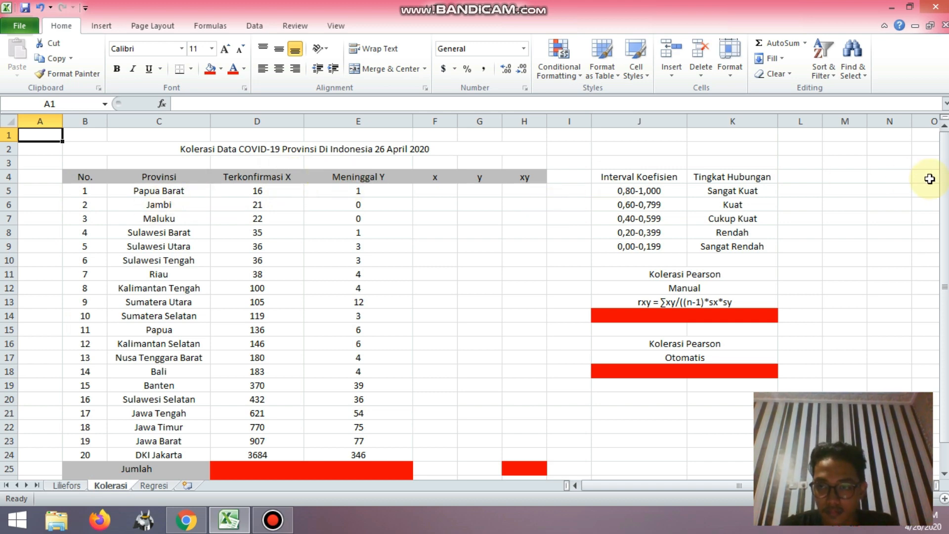
pyautogui.moveTo(944, 188); pyautogui.dragTo(945, 206)
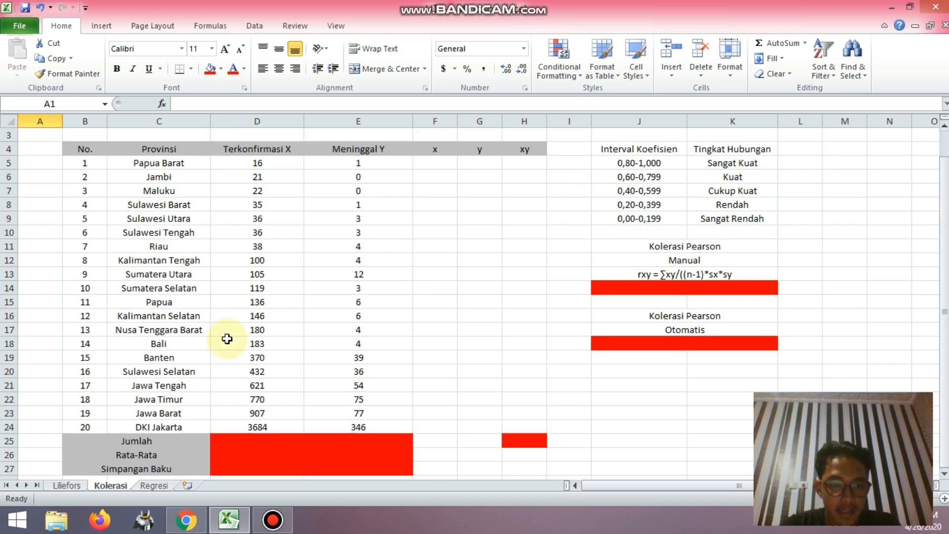
pyautogui.click(257, 440)
pyautogui.write('=')
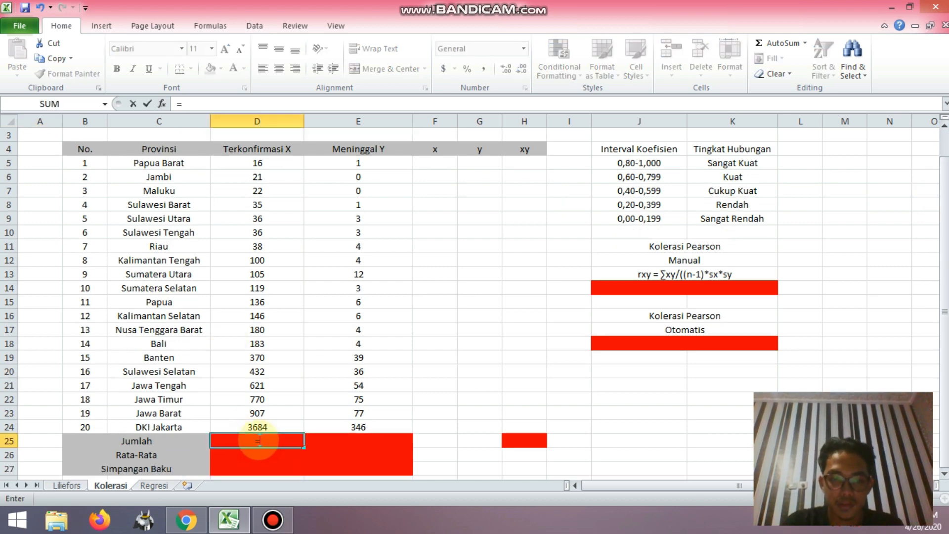
pyautogui.write('sum(')
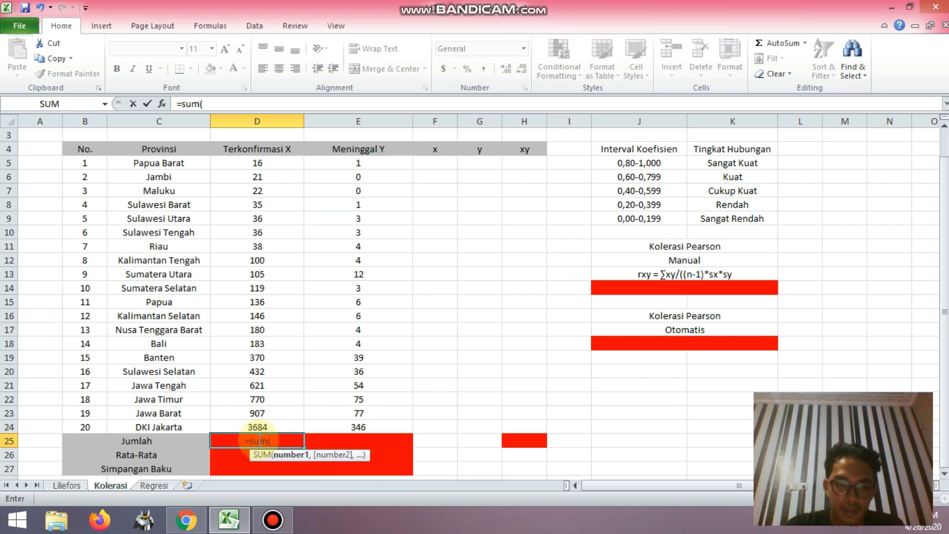
pyautogui.click(265, 164)
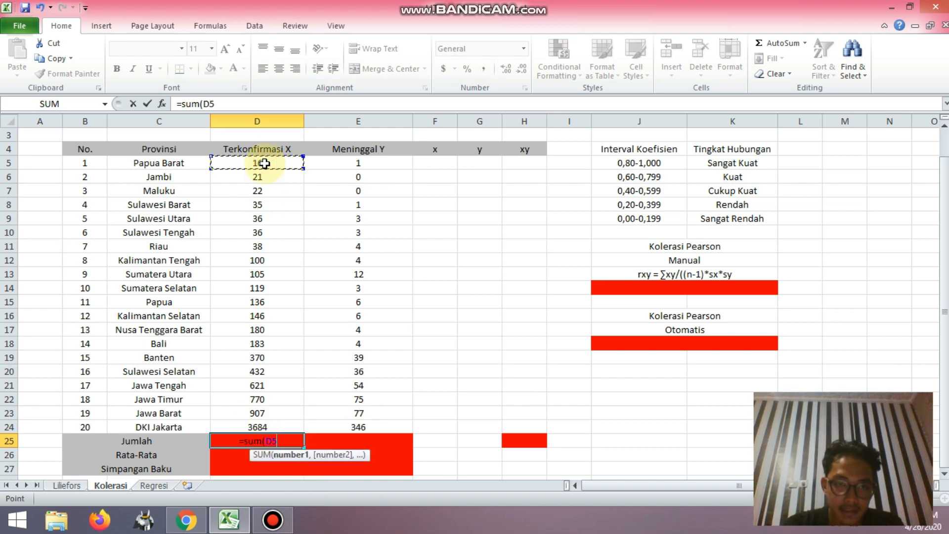
pyautogui.moveTo(265, 164); pyautogui.dragTo(271, 424)
pyautogui.press('Return')
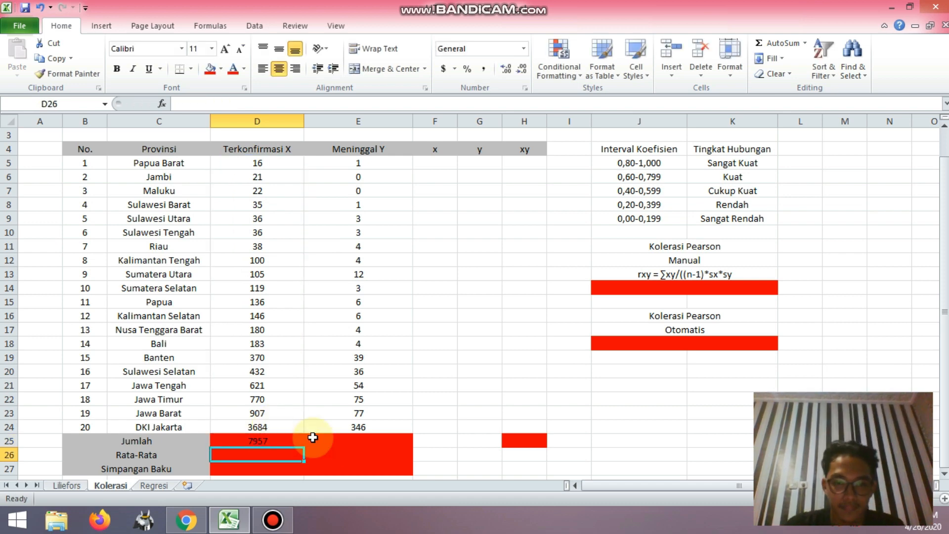
# Calculate the Jumlah of Meninggal Y in E25 with =SUM(E5:E24).
pyautogui.click(335, 444)
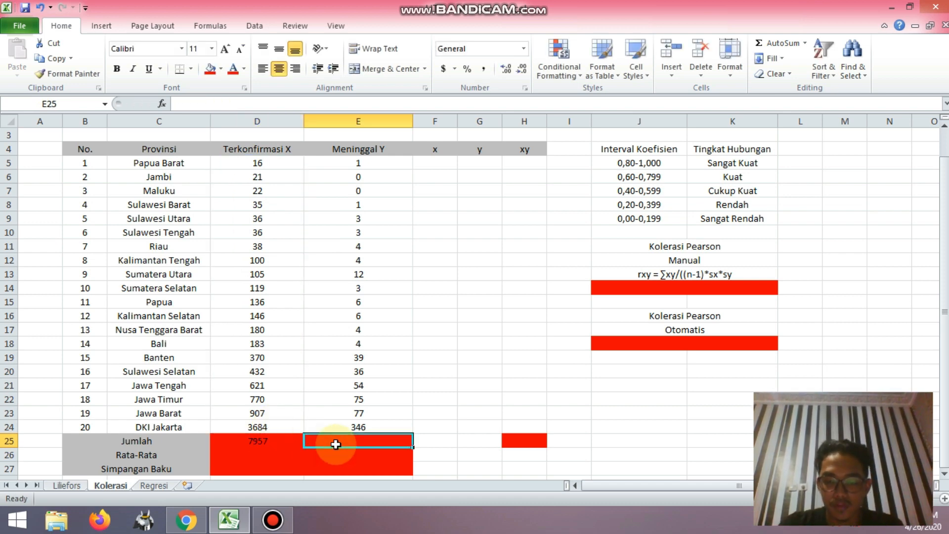
pyautogui.write('=')
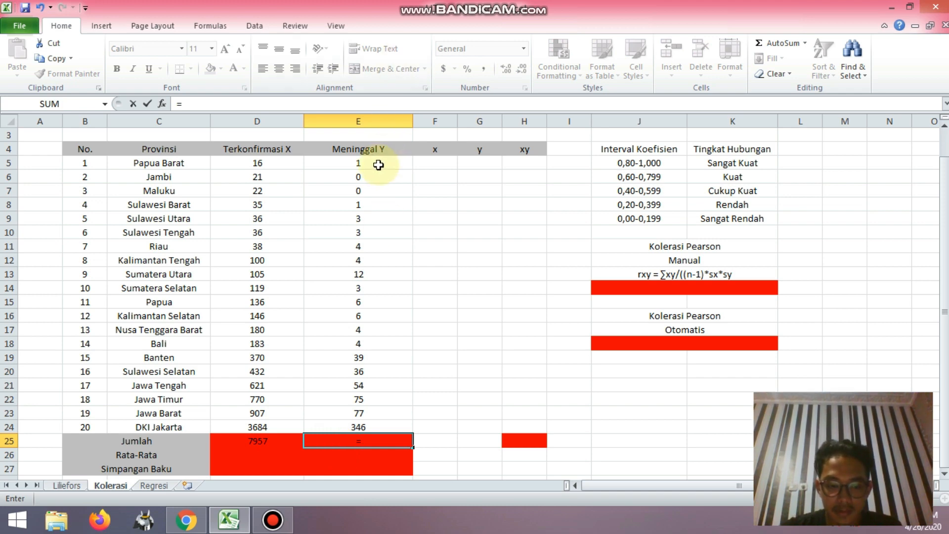
pyautogui.write('sum(')
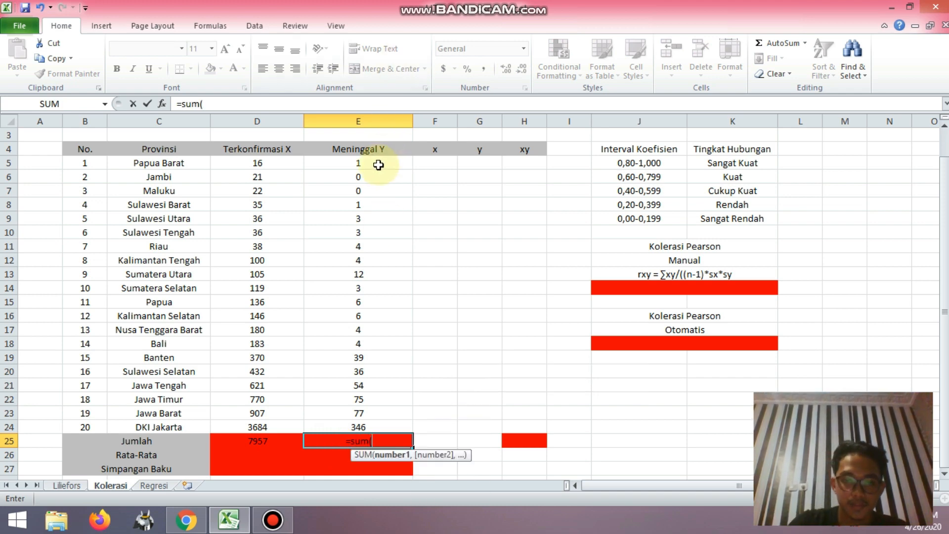
pyautogui.moveTo(377, 165); pyautogui.dragTo(374, 426)
pyautogui.write(')')
pyautogui.press('Return')
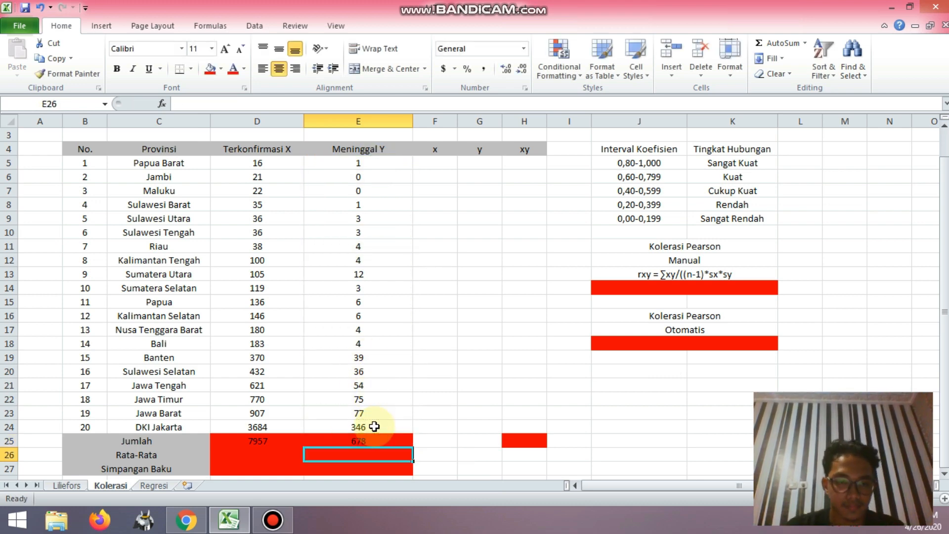
# Calculate the Rata-Rata of Terkonfirmasi X in D26 with =AVERAGE(D5:D24).
pyautogui.click(272, 456)
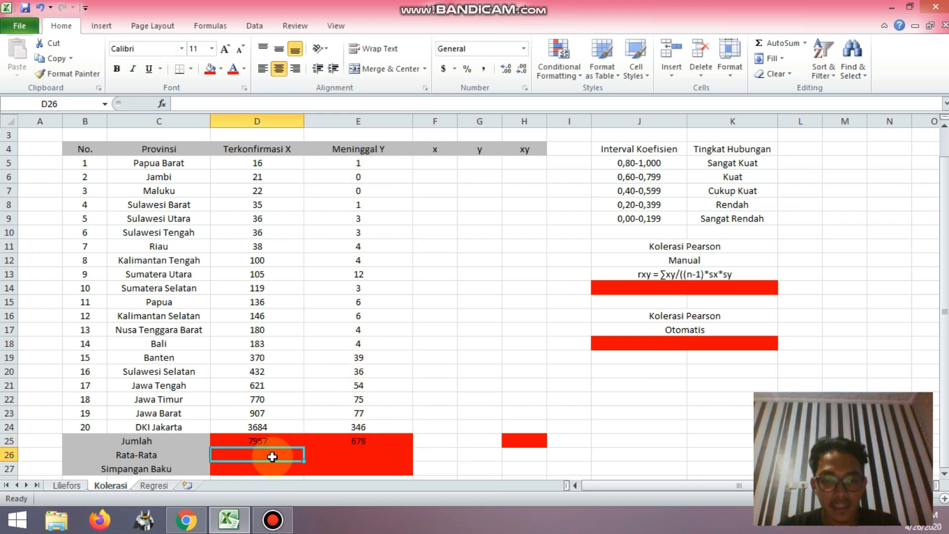
pyautogui.write('=ave')
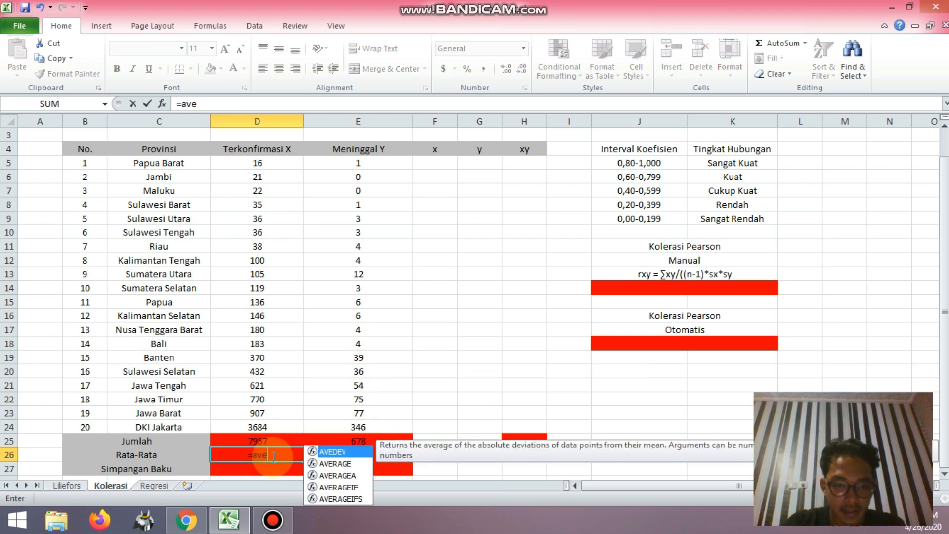
pyautogui.write('rage(')
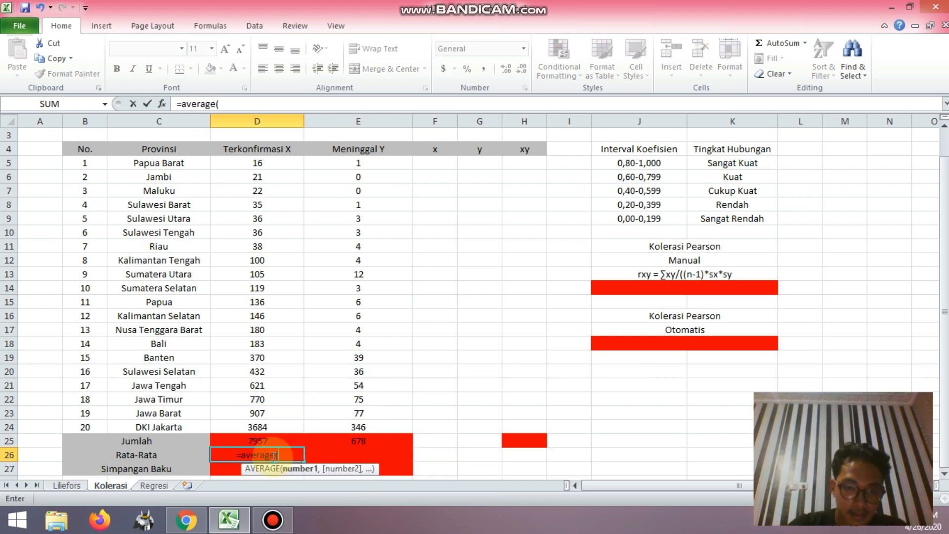
pyautogui.moveTo(259, 163); pyautogui.dragTo(266, 425)
pyautogui.press('Return')
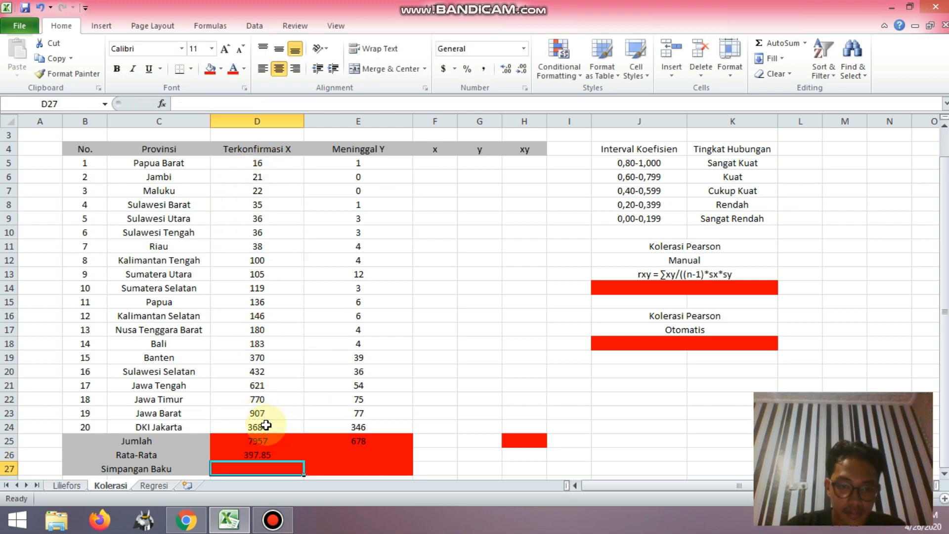
# Calculate the Rata-Rata of Meninggal Y in E26 with =AVERAGE(E5:E24).
pyautogui.click(335, 458)
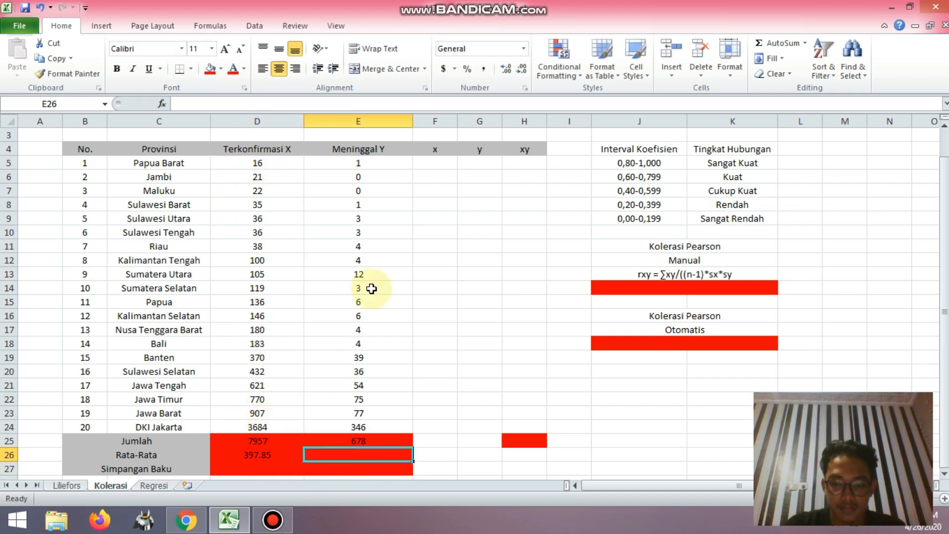
pyautogui.write('=average')
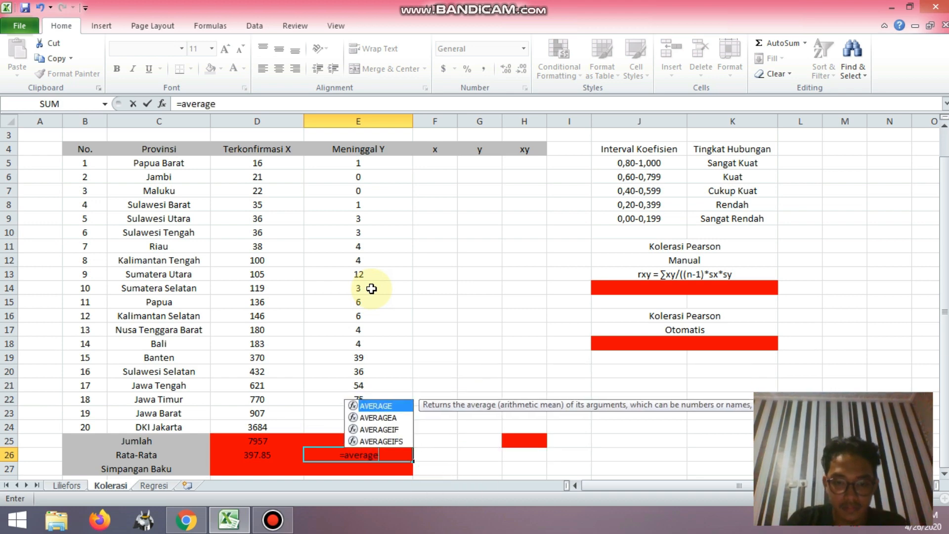
pyautogui.write('(')
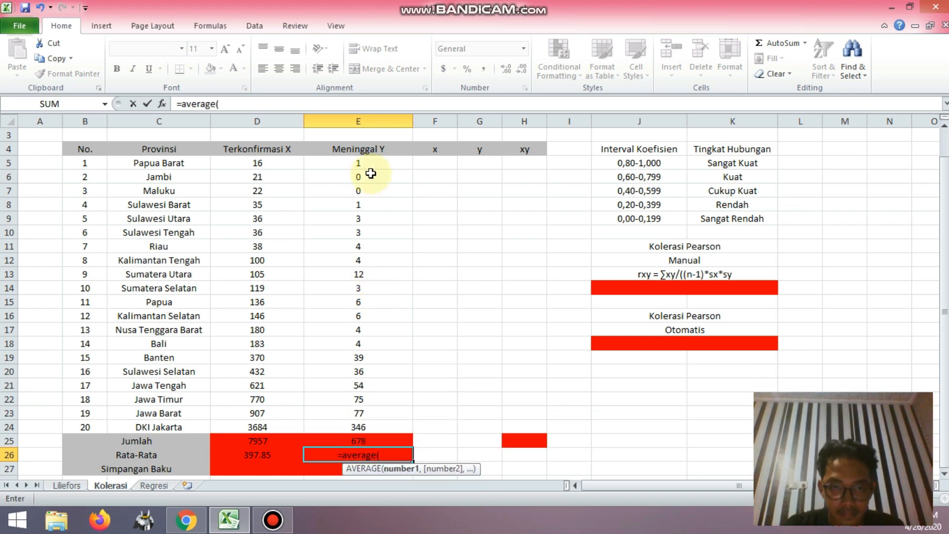
pyautogui.moveTo(358, 163); pyautogui.dragTo(368, 424)
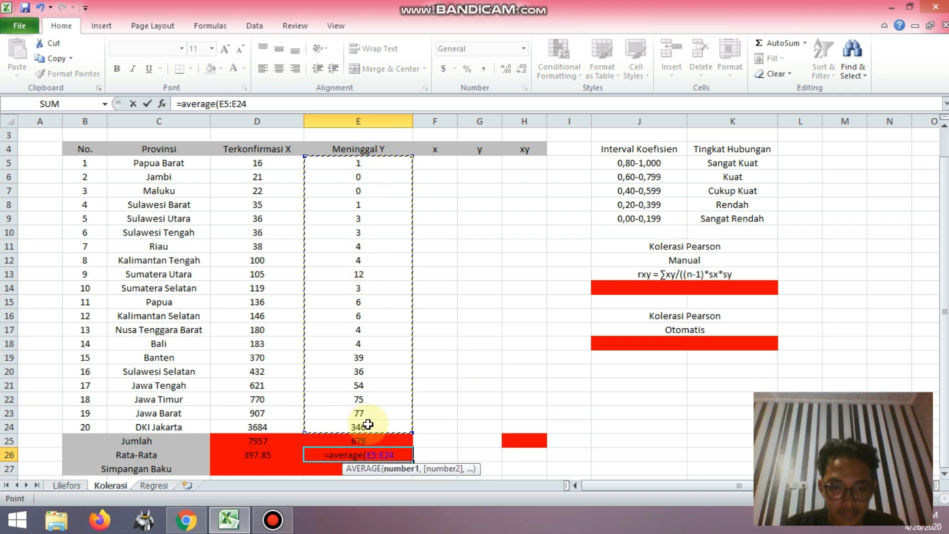
pyautogui.press('Return')
# Calculate the Simpangan Baku of Terkonfirmasi X in D27 with =STDEV(D5:D24).
pyautogui.click(285, 471)
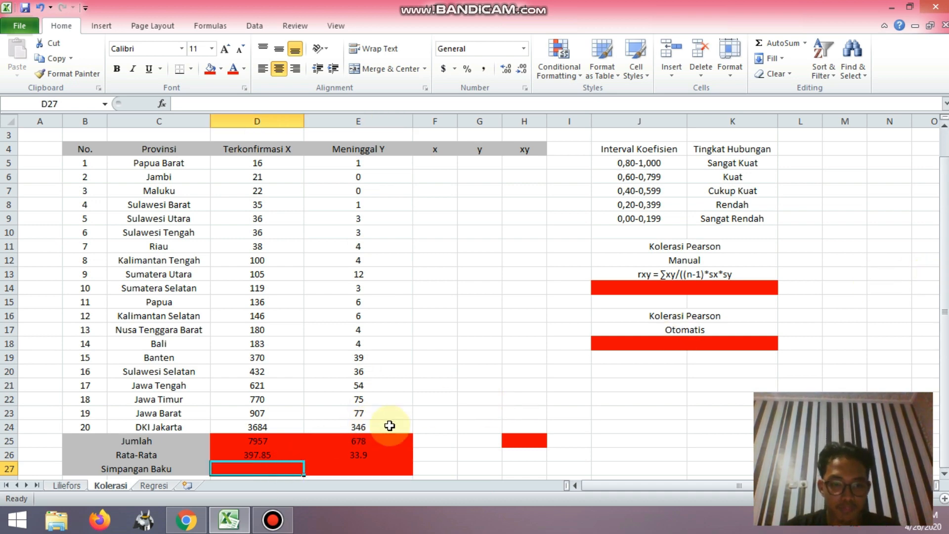
pyautogui.write('=')
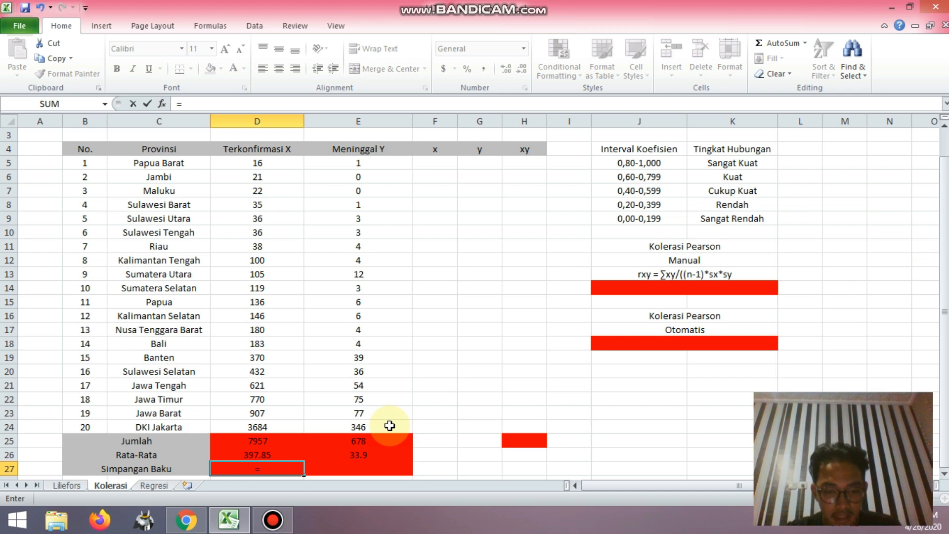
pyautogui.write('stdev')
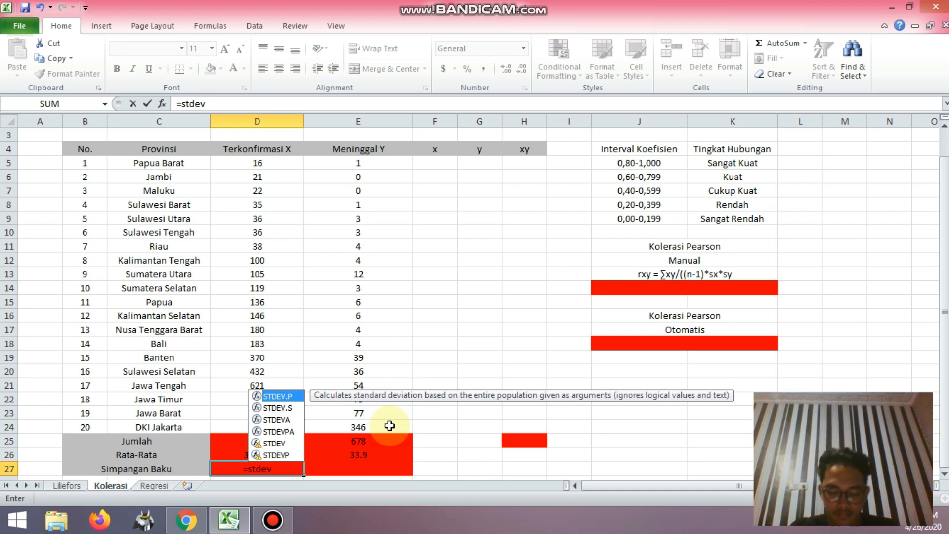
pyautogui.write('(')
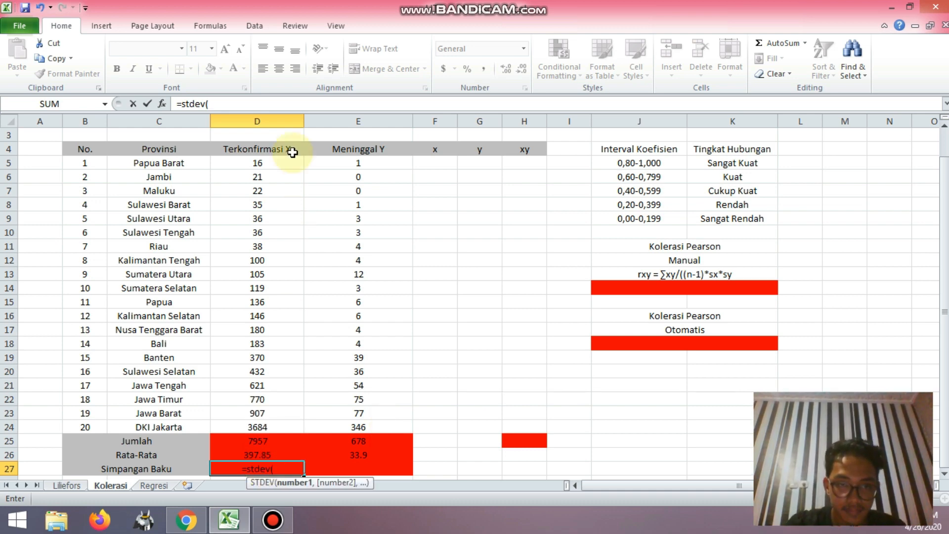
pyautogui.moveTo(279, 163); pyautogui.dragTo(269, 425)
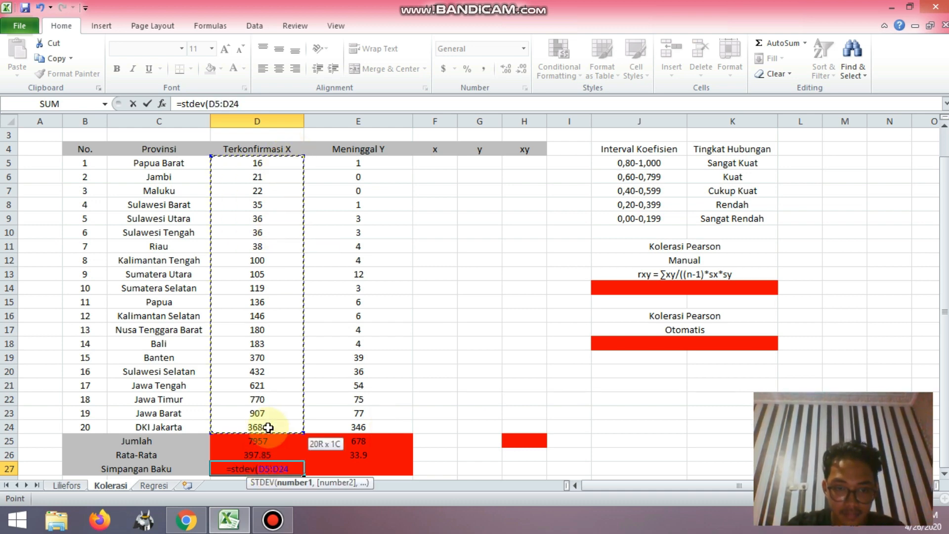
pyautogui.press('Return')
# Calculate the Simpangan Baku of Meninggal Y in E27 with =STDEV(E5:E24).
pyautogui.click(345, 457)
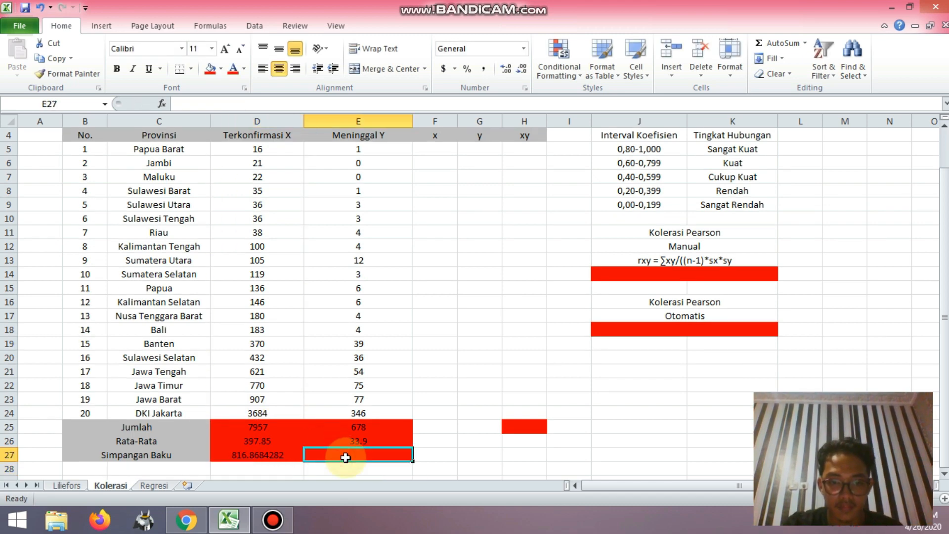
pyautogui.write('=st')
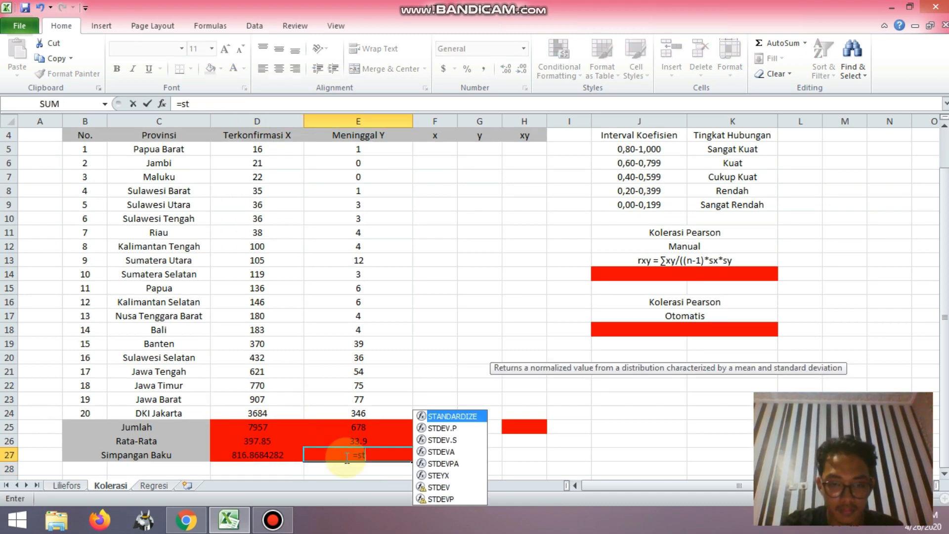
pyautogui.write('dev(')
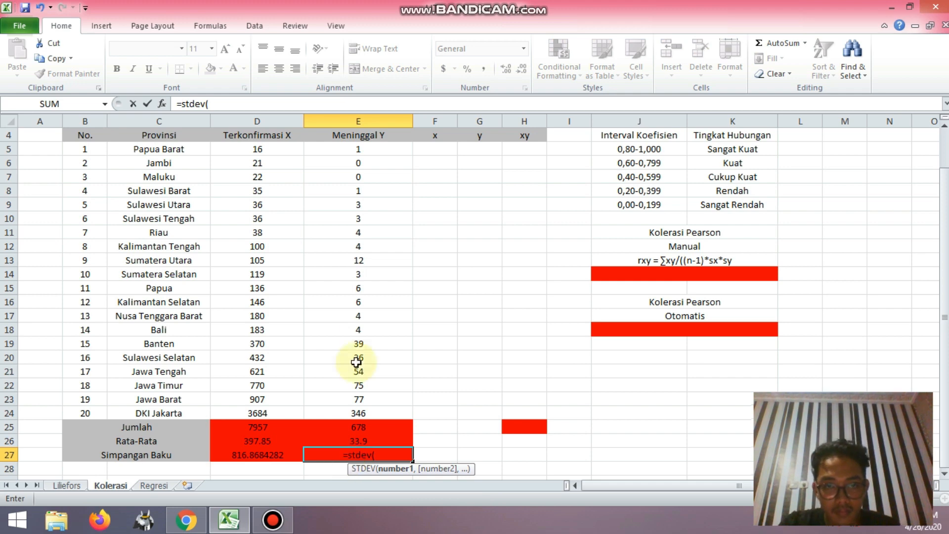
pyautogui.moveTo(378, 151); pyautogui.dragTo(377, 406)
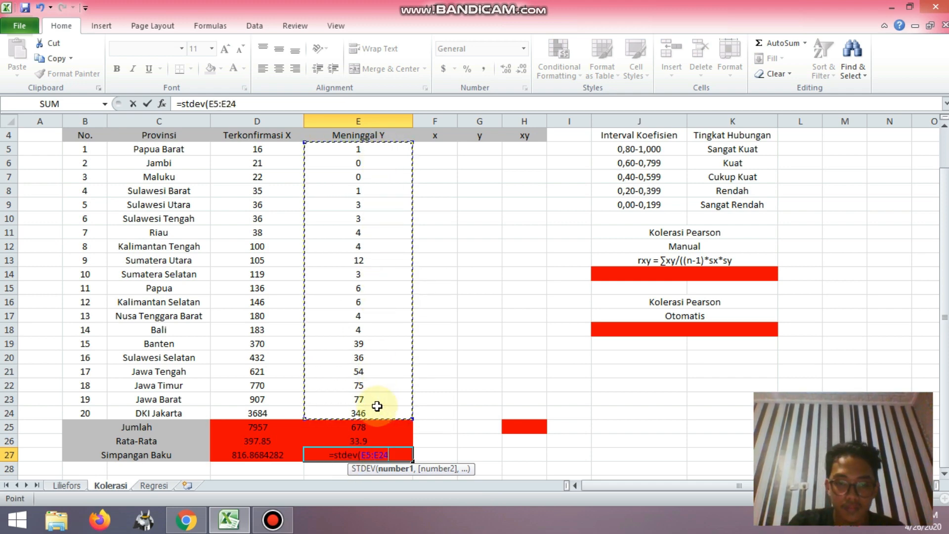
pyautogui.write(')')
pyautogui.press('Return')
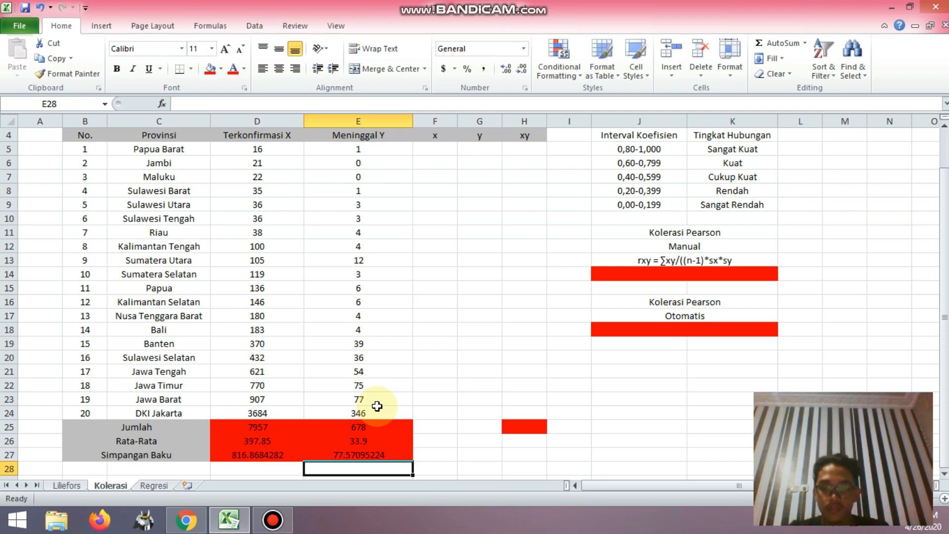
# Calculate the x deviation in F5 with =D5-$D$26 and fill the formula down to F24.
pyautogui.press('Up')
pyautogui.press('Up')
pyautogui.press('Up')
pyautogui.press('Up')
pyautogui.press('Up')
pyautogui.press('Up')
pyautogui.press('Up')
pyautogui.press('Up')
pyautogui.press('Up')
pyautogui.press('Up')
pyautogui.press('Up')
pyautogui.press('Up')
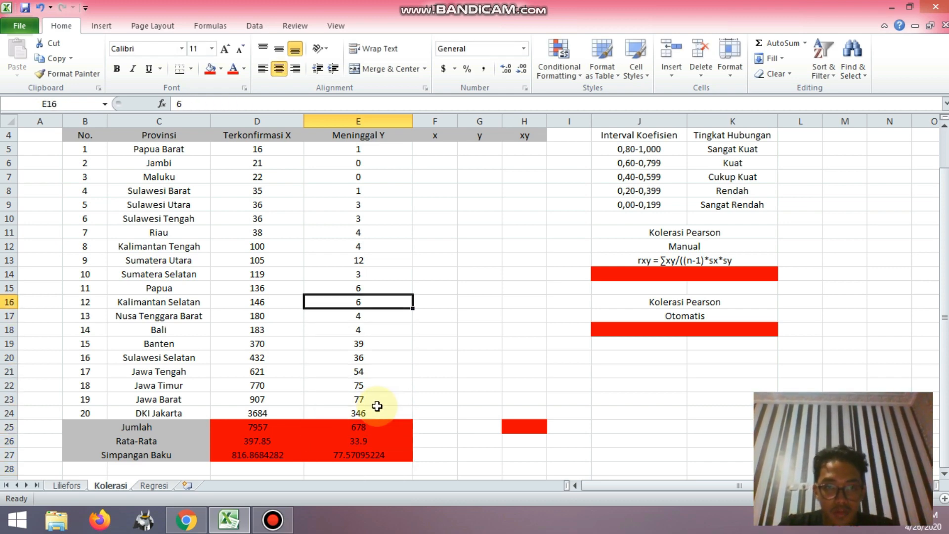
pyautogui.press('Up')
pyautogui.press('Up')
pyautogui.press('Right')
pyautogui.press('Up')
pyautogui.press('Up')
pyautogui.press('Up')
pyautogui.press('Up')
pyautogui.press('Up')
pyautogui.press('Up')
pyautogui.press('Up')
pyautogui.press('Up')
pyautogui.press('Up')
pyautogui.press('Up')
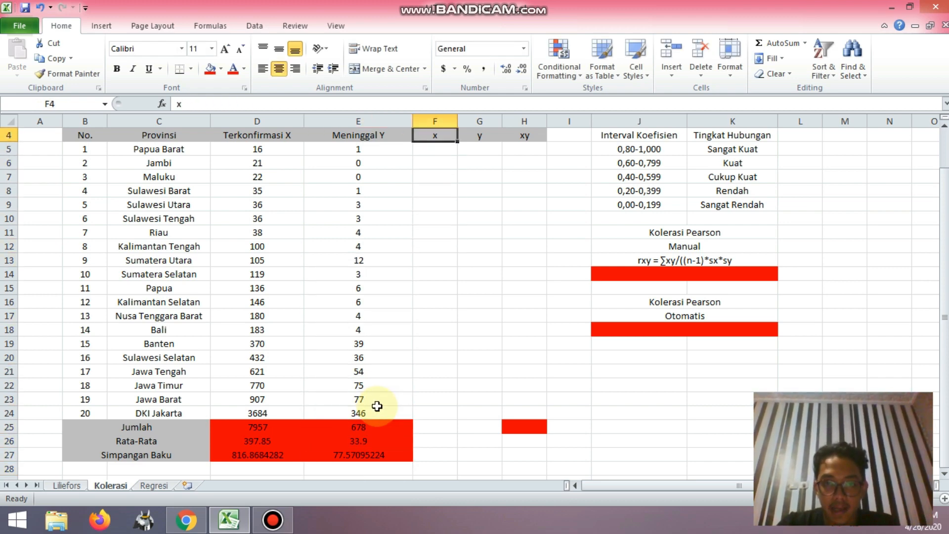
pyautogui.press('Up')
pyautogui.press('Down')
pyautogui.press('Down')
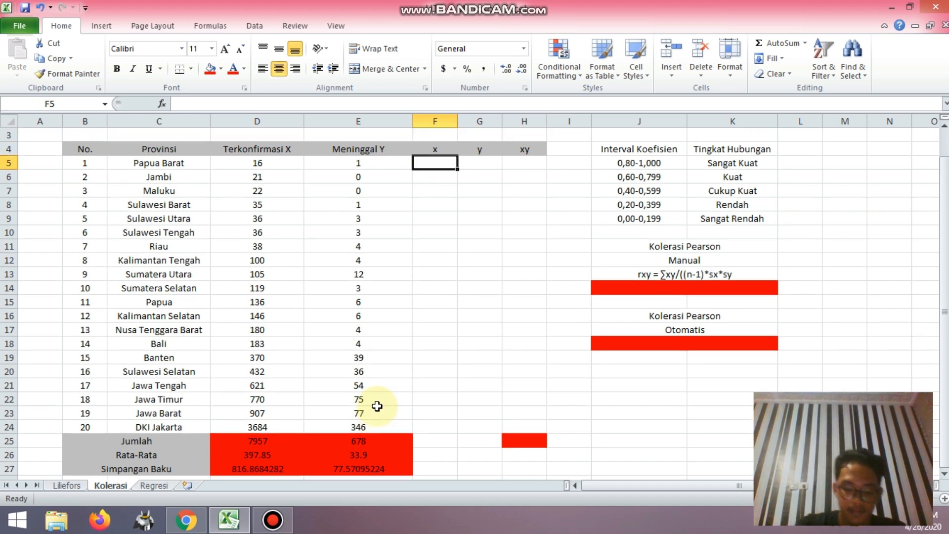
pyautogui.write('=')
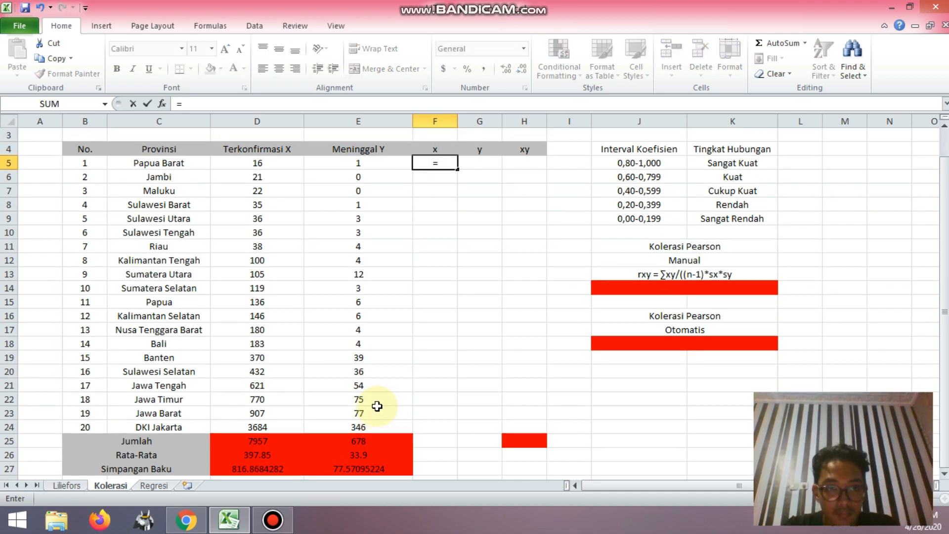
pyautogui.click(282, 165)
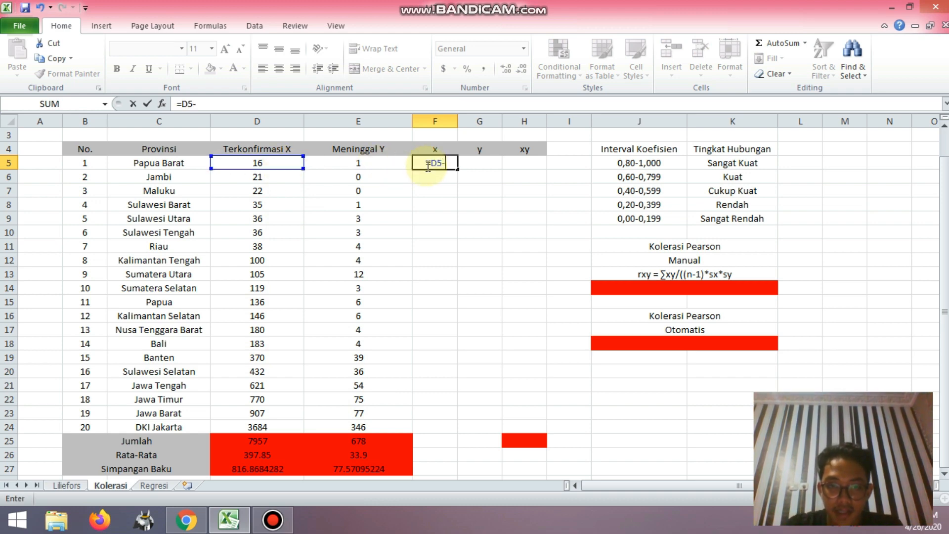
pyautogui.click(258, 426)
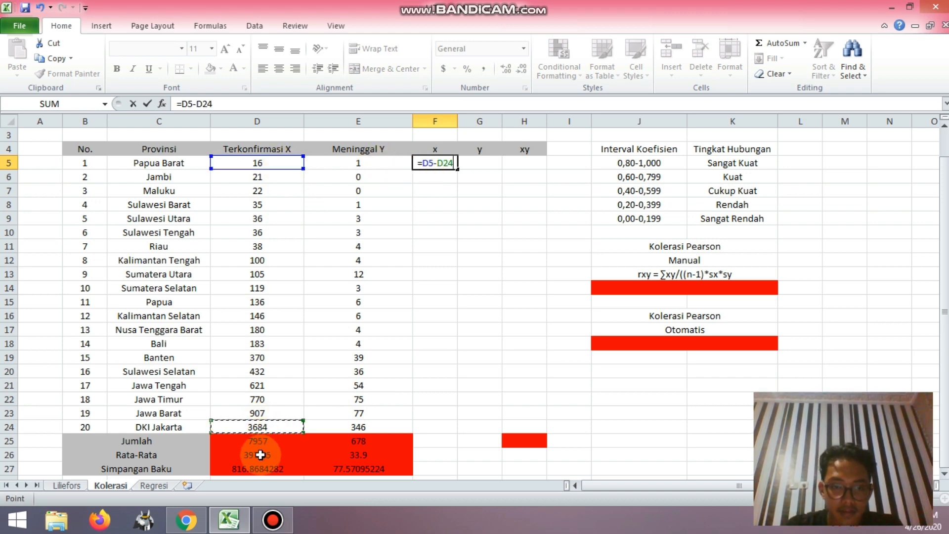
pyautogui.click(260, 455)
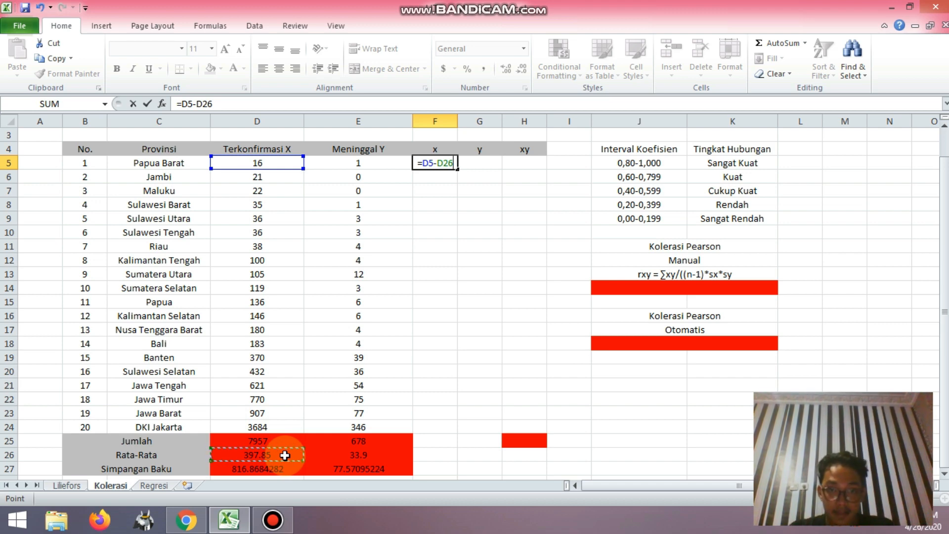
pyautogui.press('Left')
pyautogui.click(285, 456)
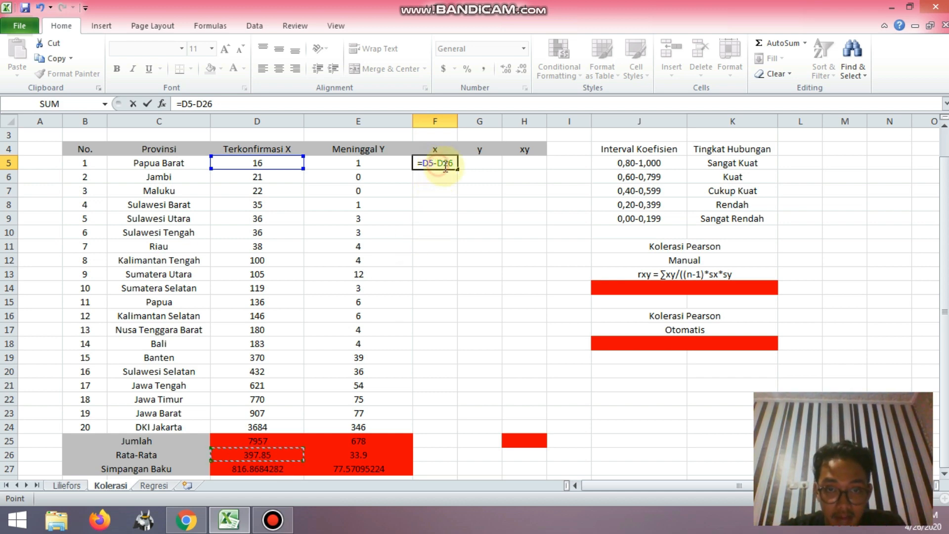
pyautogui.write('$D$')
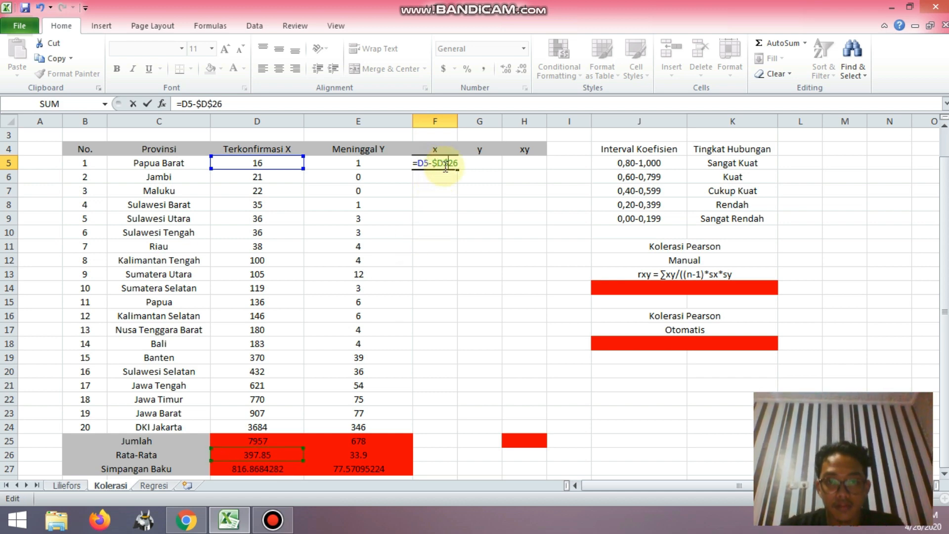
pyautogui.press('Return')
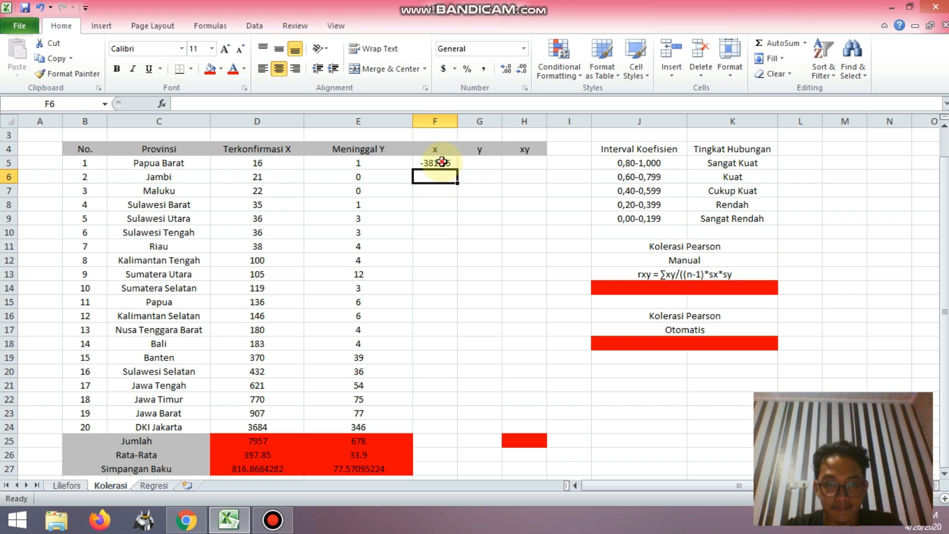
pyautogui.click(441, 162)
pyautogui.moveTo(457, 168); pyautogui.dragTo(455, 426)
# Calculate the y deviation in G5 with =E5-$E$26 and fill the formula down to G24.
pyautogui.click(480, 165)
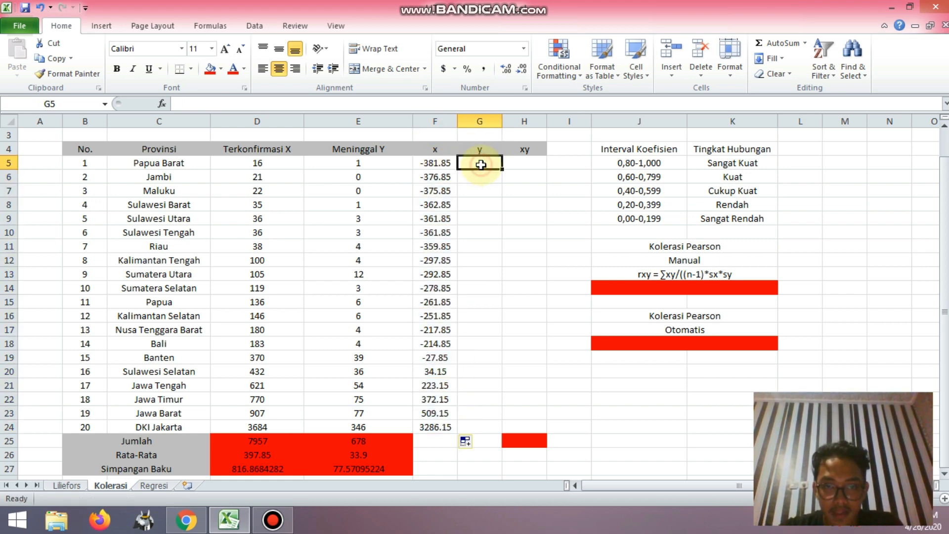
pyautogui.write('=')
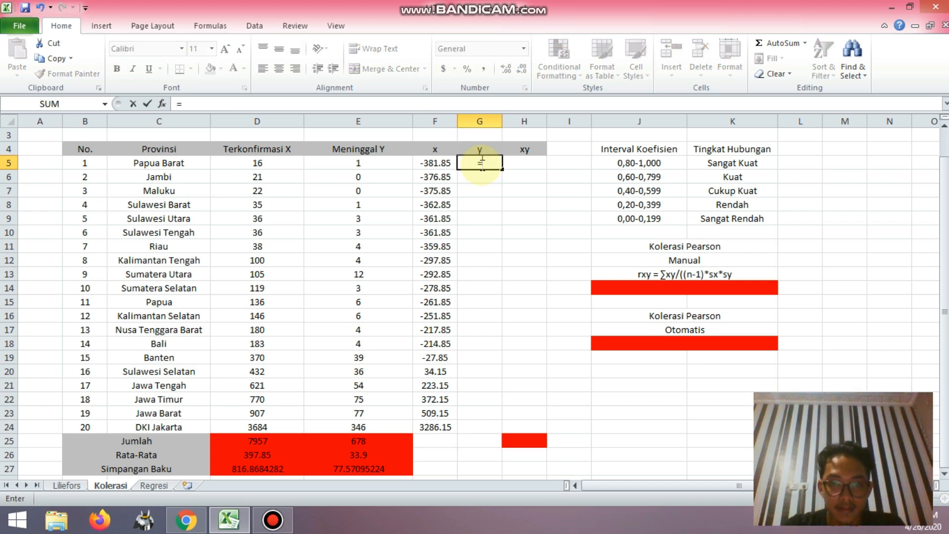
pyautogui.click(389, 162)
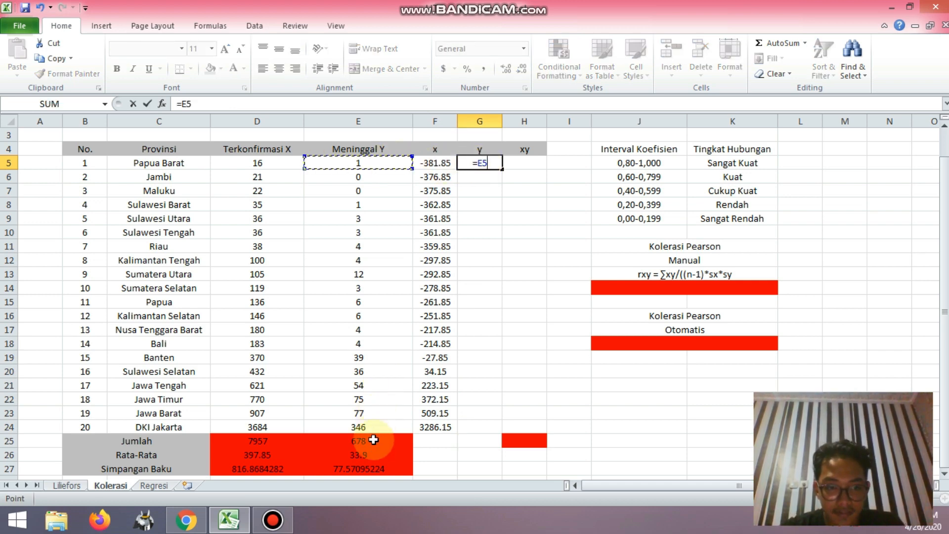
pyautogui.write('-')
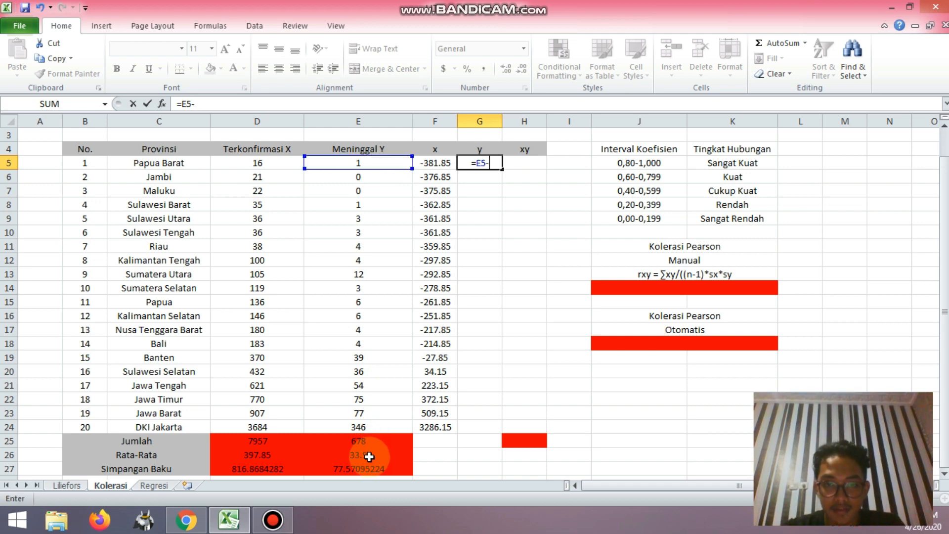
pyautogui.click(369, 456)
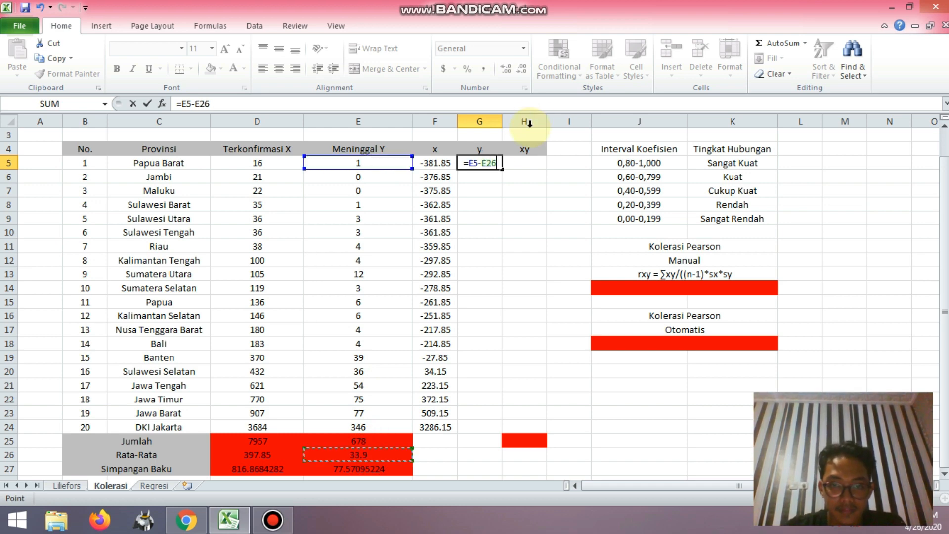
pyautogui.click(493, 167)
pyautogui.write('$')
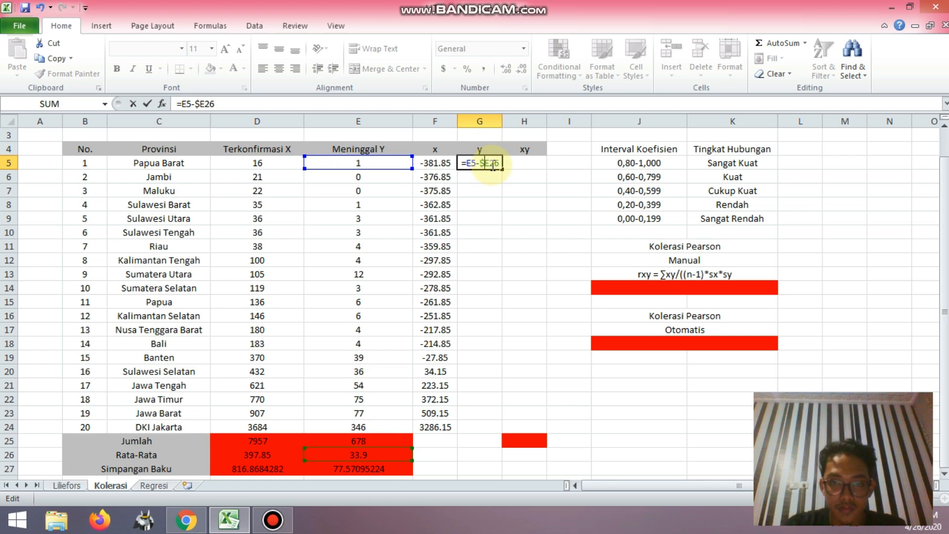
pyautogui.press('Right')
pyautogui.write('$')
pyautogui.press('Return')
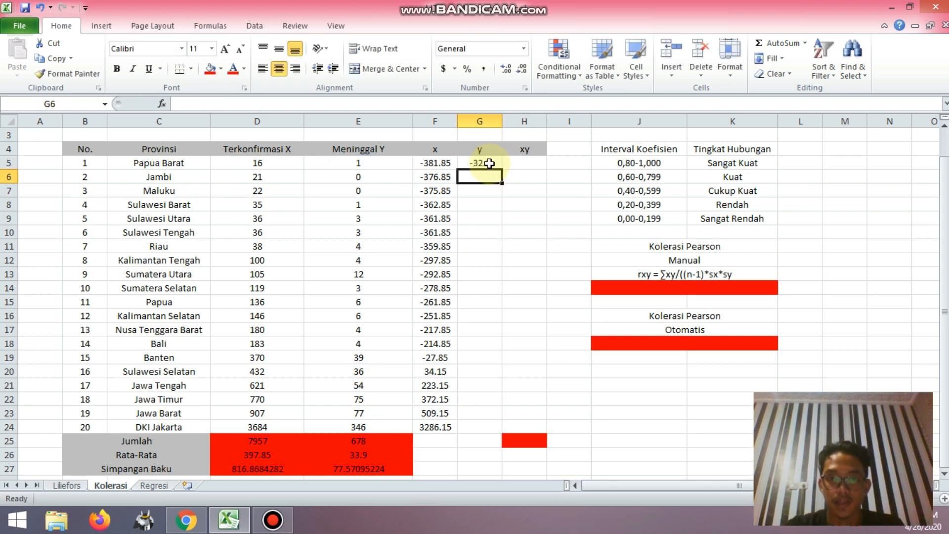
pyautogui.click(487, 162)
pyautogui.moveTo(501, 168); pyautogui.dragTo(492, 432)
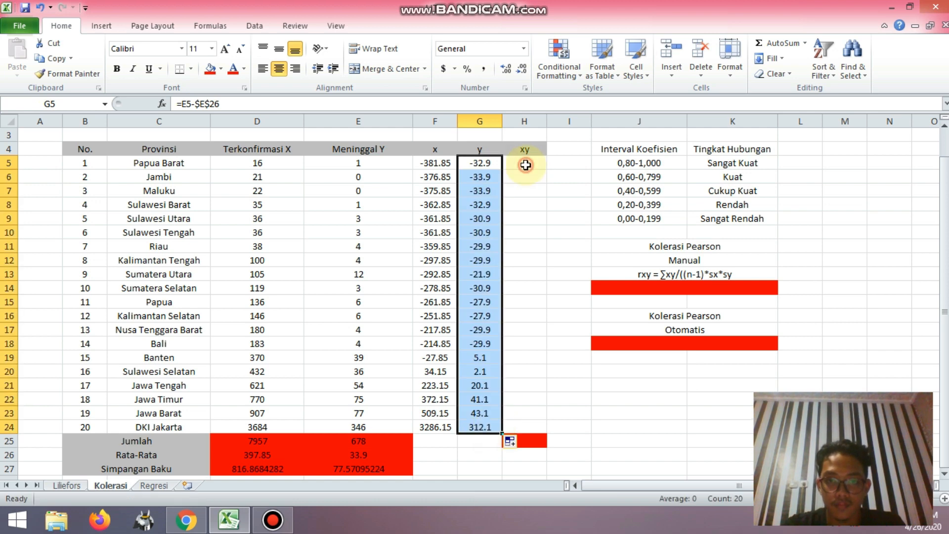
# Calculate the xy product in H5 with =F5*G5 and fill the formula down to H24.
pyautogui.click(524, 163)
pyautogui.write('=')
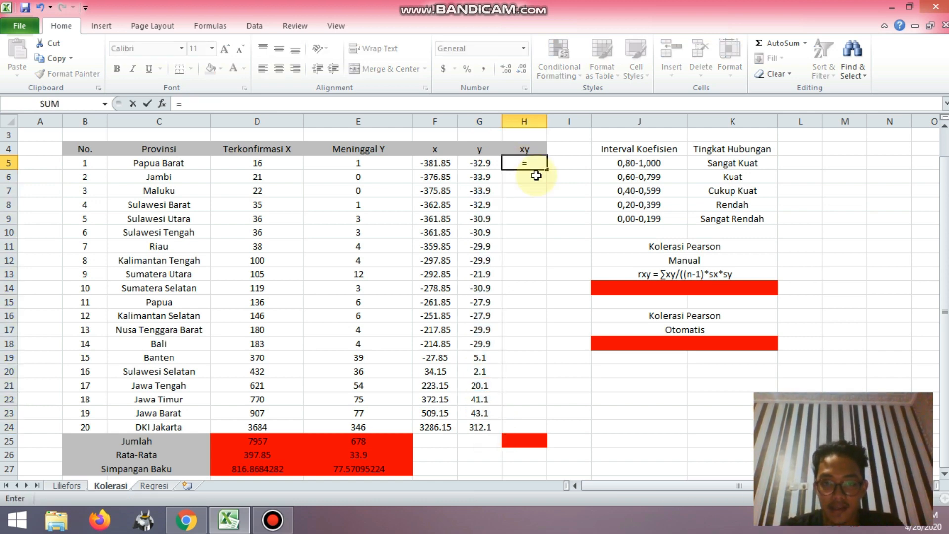
pyautogui.click(452, 165)
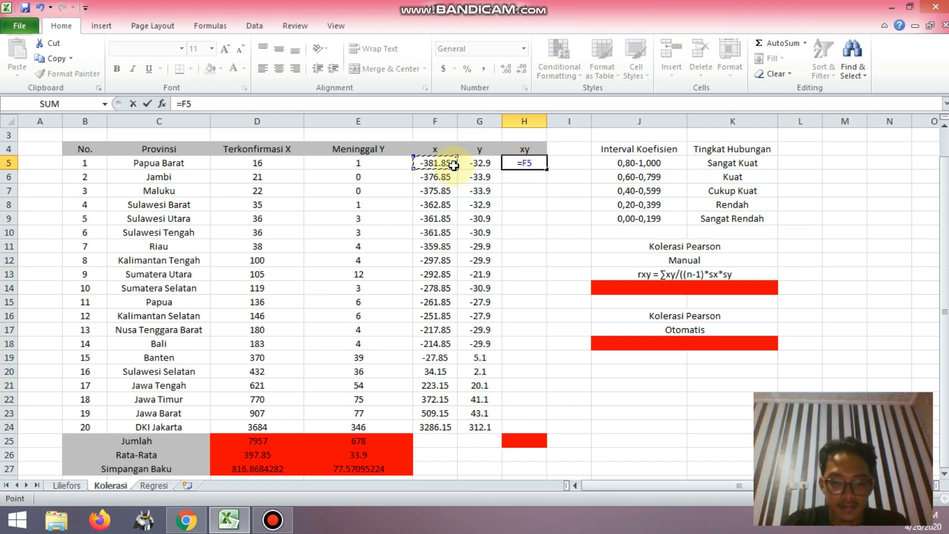
pyautogui.write('*')
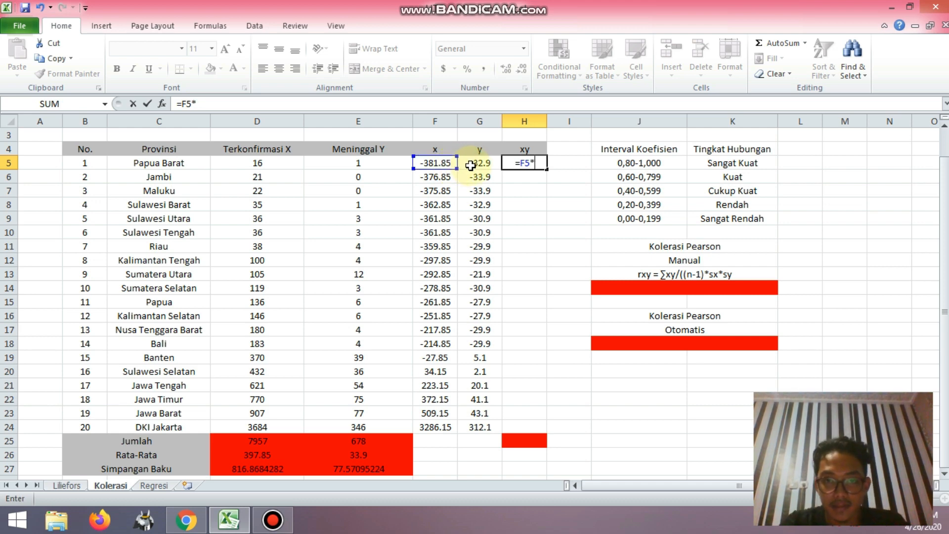
pyautogui.click(473, 163)
pyautogui.press('Return')
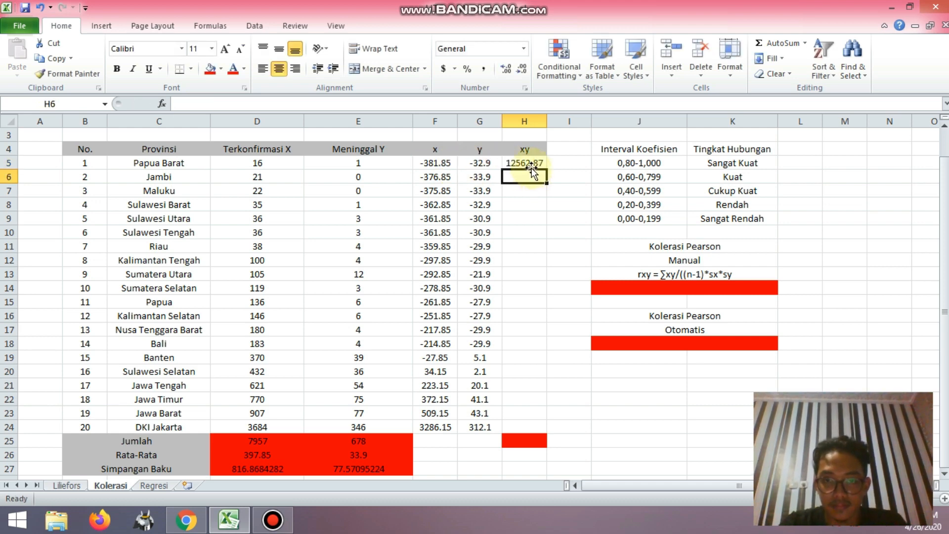
pyautogui.click(536, 164)
pyautogui.moveTo(547, 169); pyautogui.dragTo(546, 428)
# Total the xy column in H25 with =SUM(H5:H24).
pyautogui.click(532, 441)
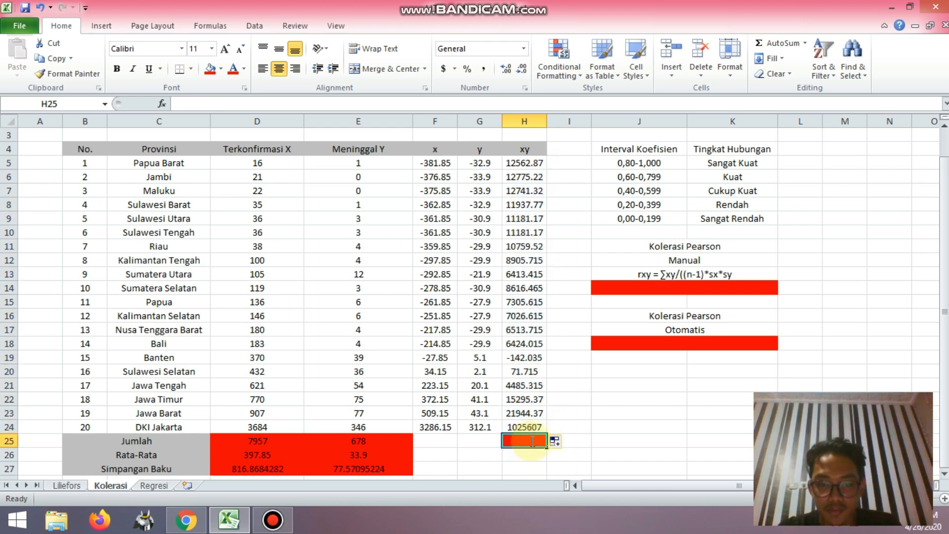
pyautogui.write('=sum(')
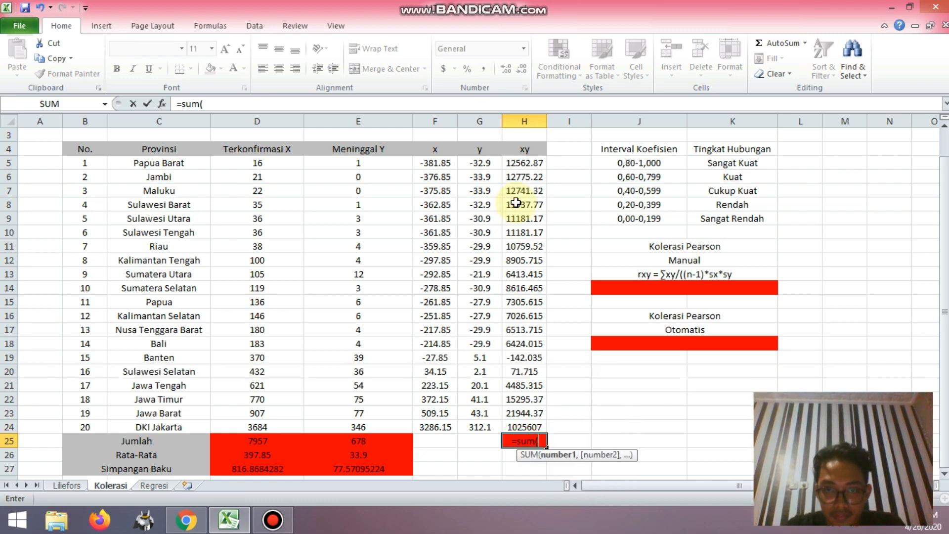
pyautogui.moveTo(524, 163); pyautogui.dragTo(531, 423)
pyautogui.write(')')
pyautogui.press('Return')
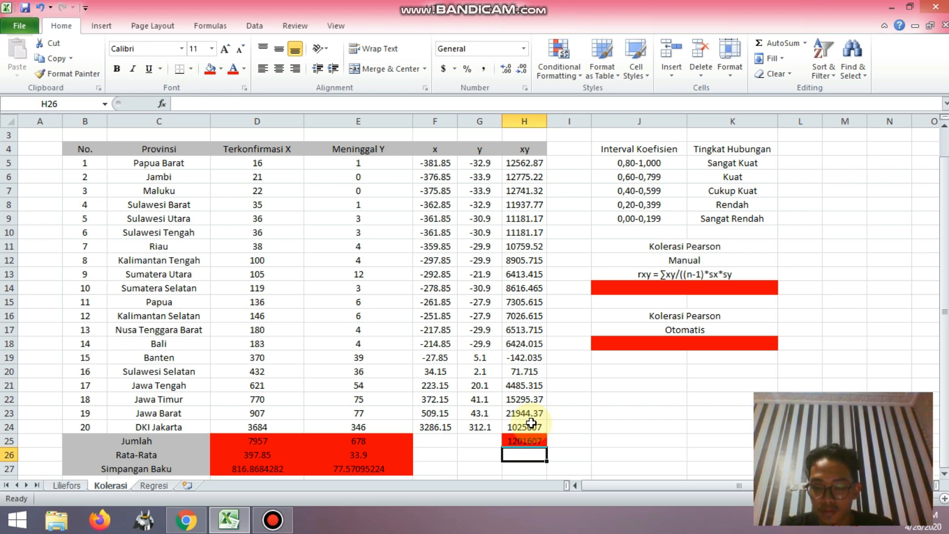
# Enter the first part of the manual Pearson correlation formula, =H25/(20-1), in merged cell J14.
pyautogui.press('Right')
pyautogui.press('Up')
pyautogui.press('Up')
pyautogui.press('Right')
pyautogui.press('Up')
pyautogui.press('Up')
pyautogui.press('Up')
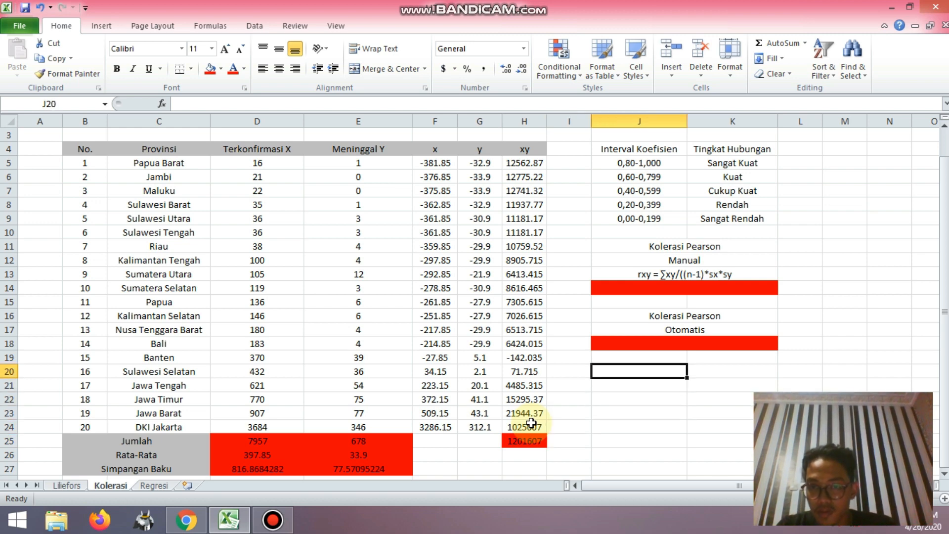
pyautogui.press('Up')
pyautogui.press('Up')
pyautogui.press('Up')
pyautogui.press('Up')
pyautogui.press('Up')
pyautogui.press('Up')
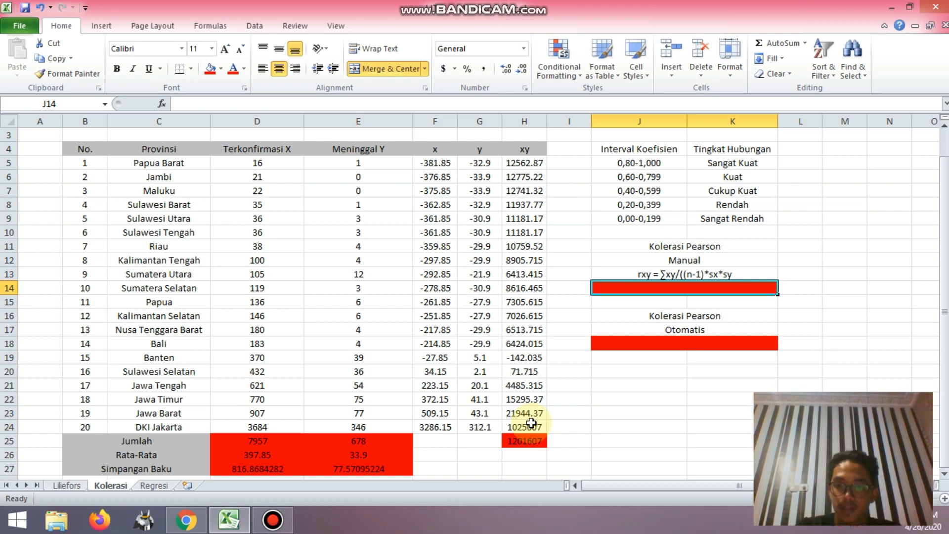
pyautogui.write('=')
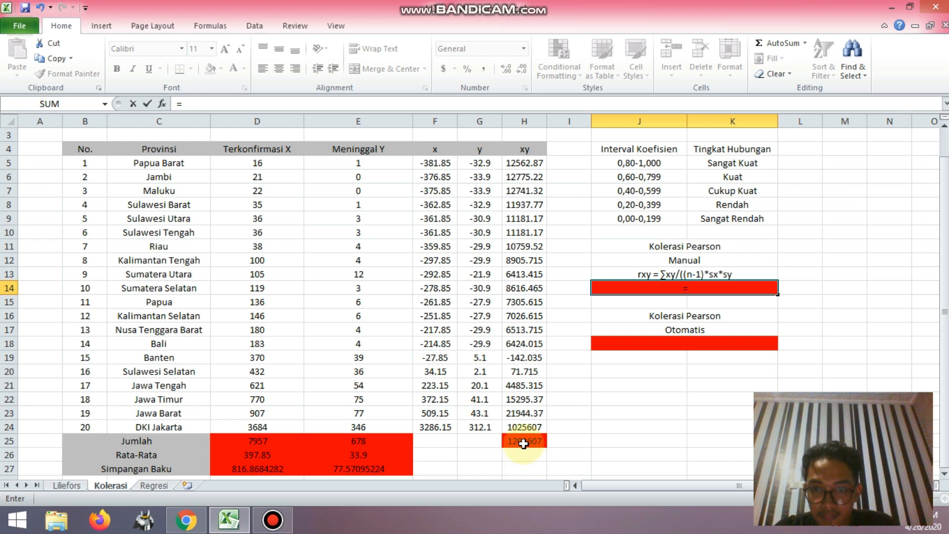
pyautogui.click(523, 443)
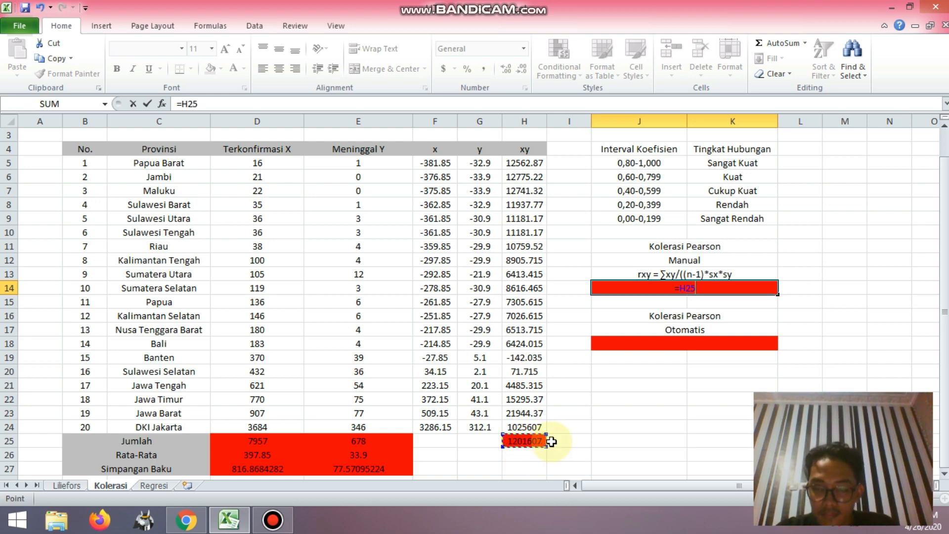
pyautogui.write('/(')
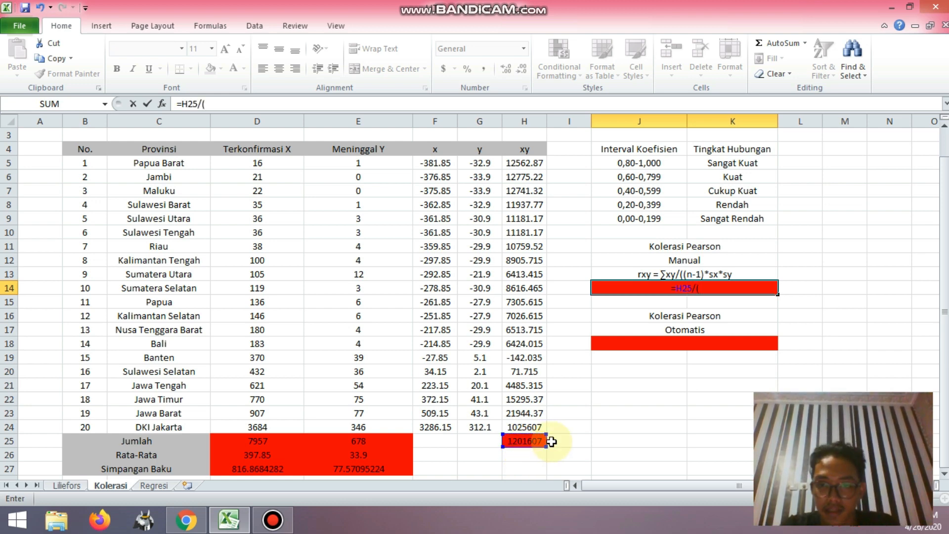
pyautogui.write('20')
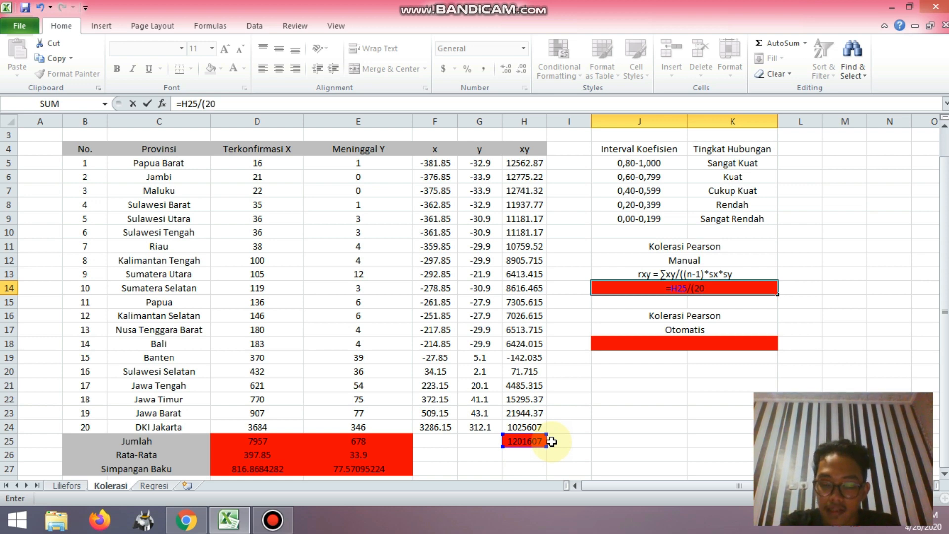
pyautogui.write('-1)')
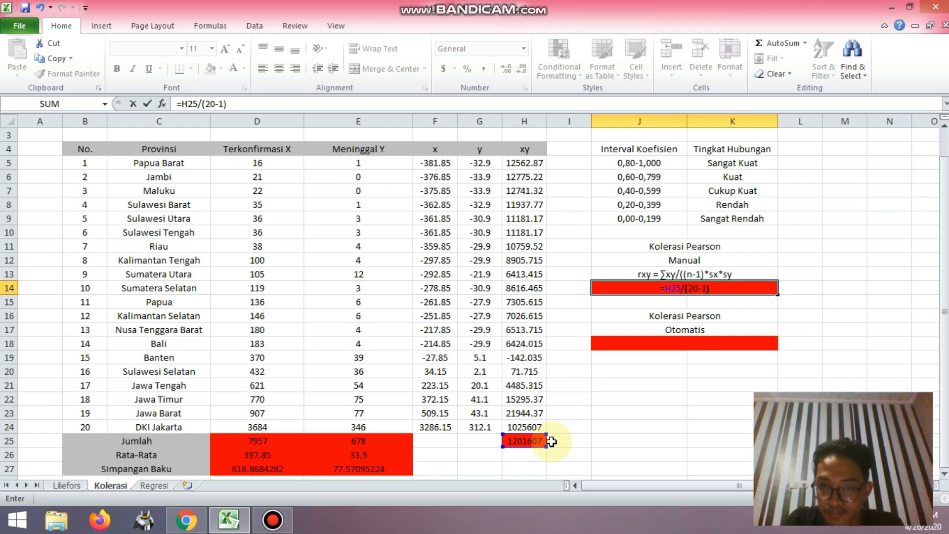
pyautogui.press('Left')
pyautogui.press('Left')
pyautogui.press('Right')
pyautogui.press('Right')
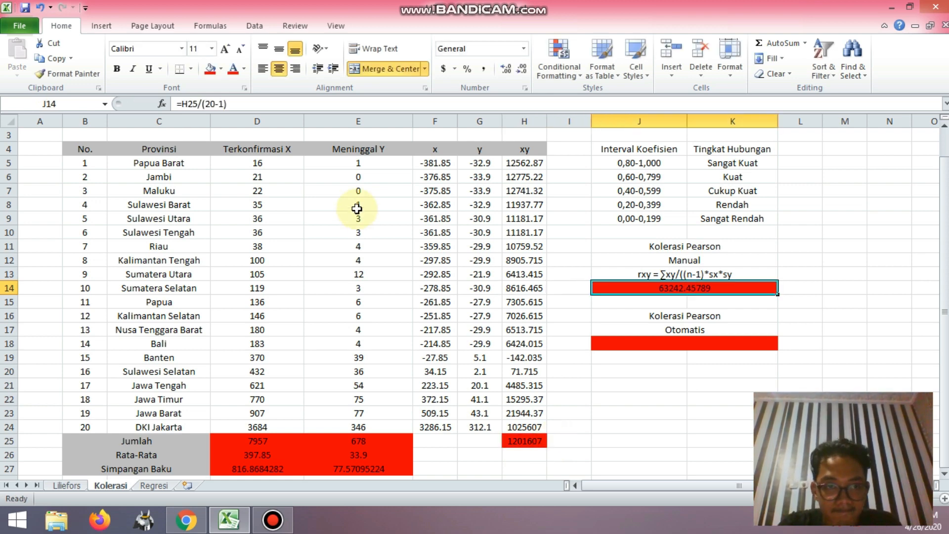
# Extend the manual Pearson formula in J14 to =H25/((20-1)*D27*E27), with both standard deviations inside the bracketed denominator.
pyautogui.click(237, 110)
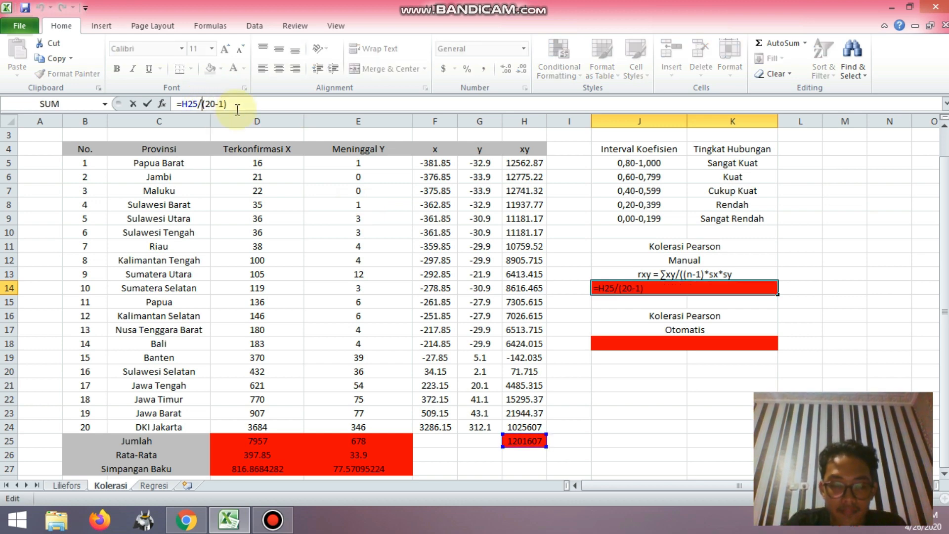
pyautogui.press('Left')
pyautogui.press('Left')
pyautogui.press('Left')
pyautogui.press('Left')
pyautogui.press('Left')
pyautogui.press('Left')
pyautogui.write('(')
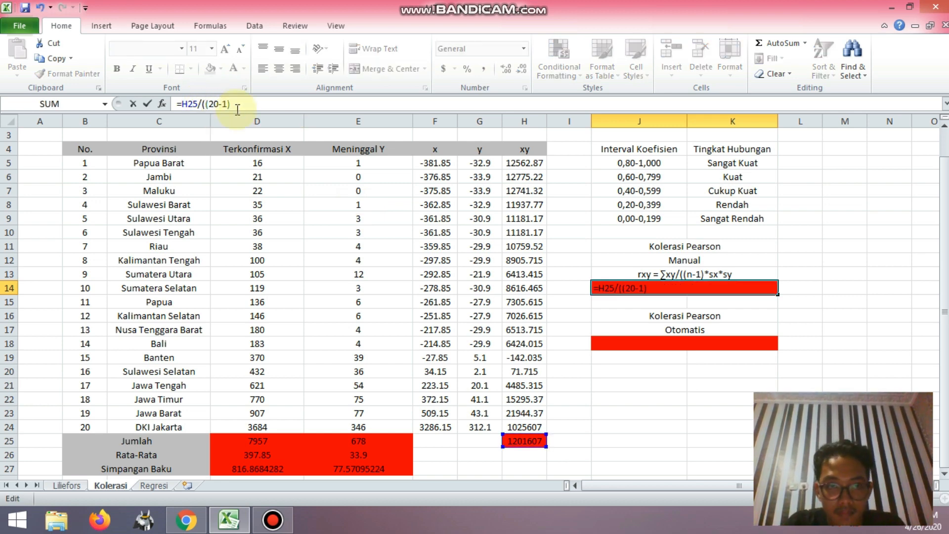
pyautogui.press('Right')
pyautogui.press('Right')
pyautogui.press('Right')
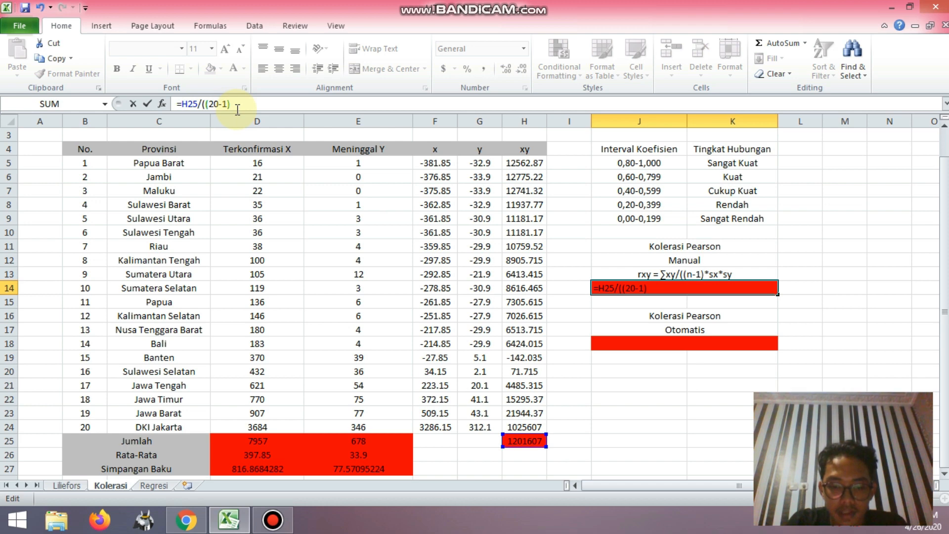
pyautogui.write('*')
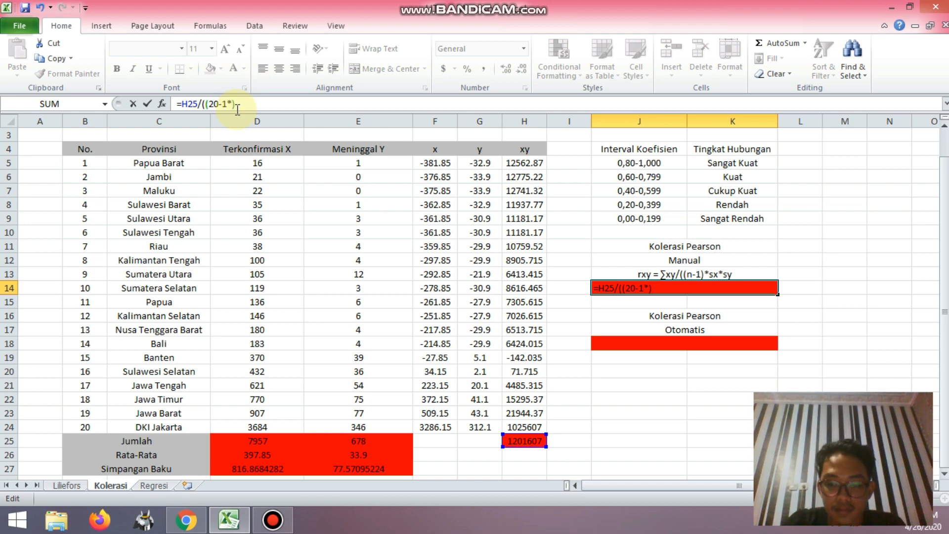
pyautogui.press('BackSpace')
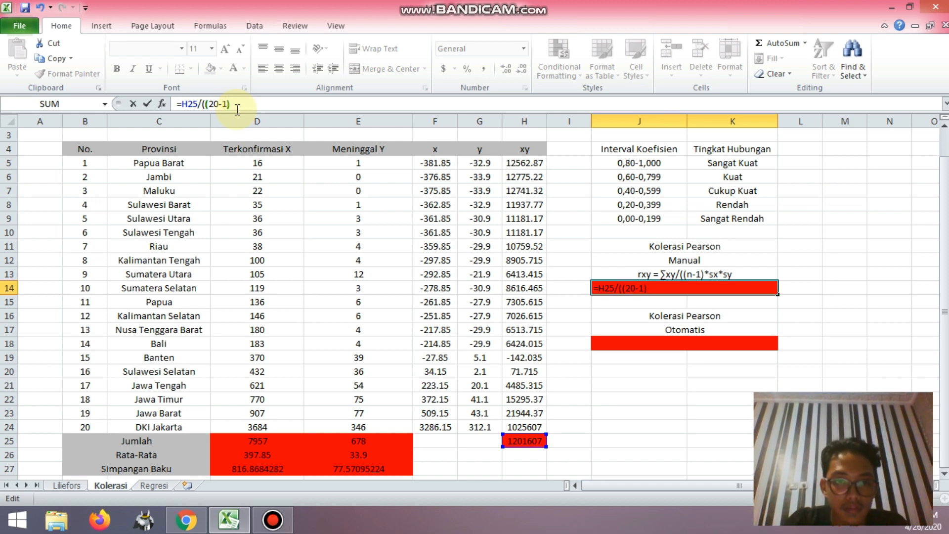
pyautogui.press('Left')
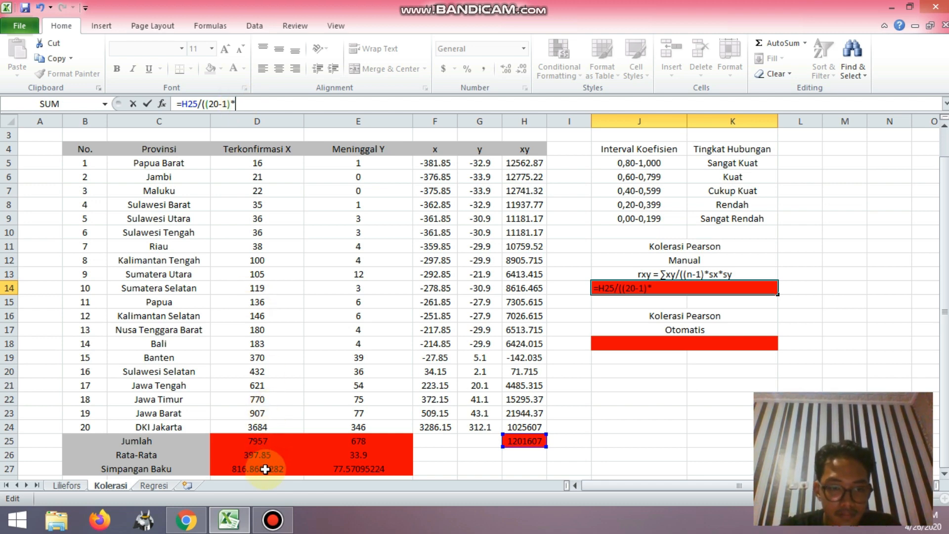
pyautogui.click(264, 469)
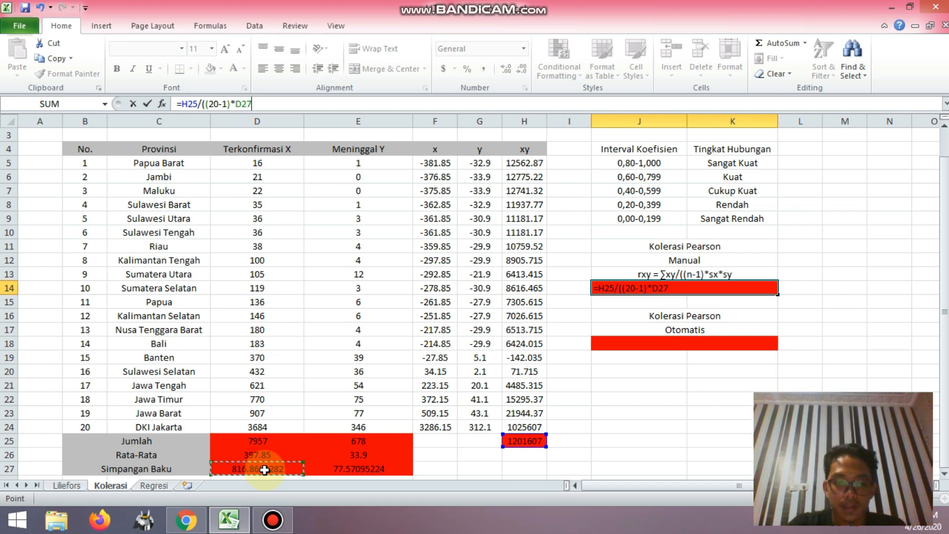
pyautogui.write('*')
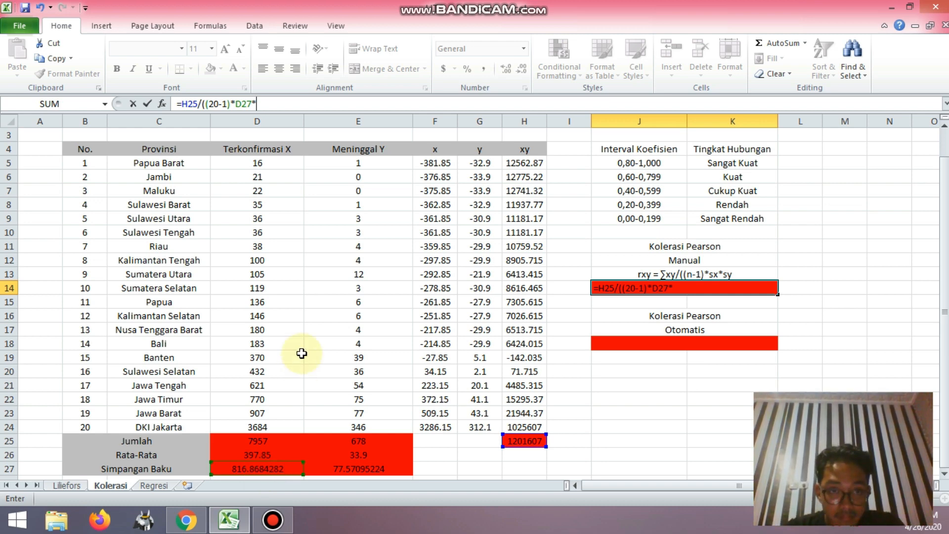
pyautogui.click(357, 472)
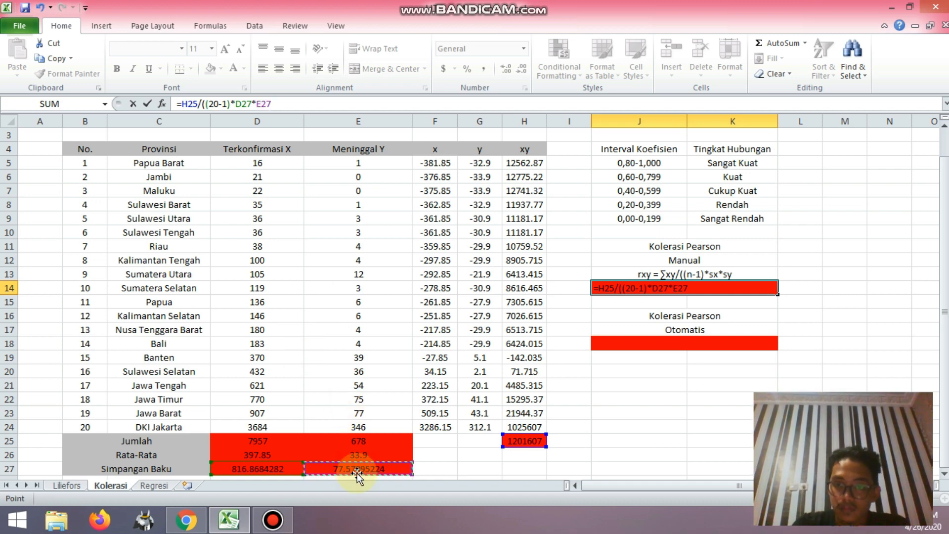
pyautogui.write(')')
pyautogui.press('Return')
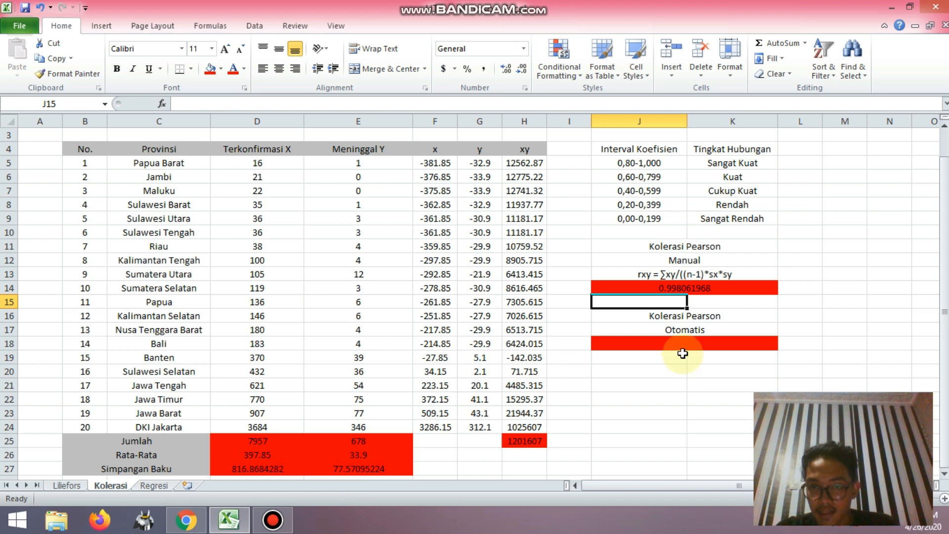
pyautogui.click(680, 288)
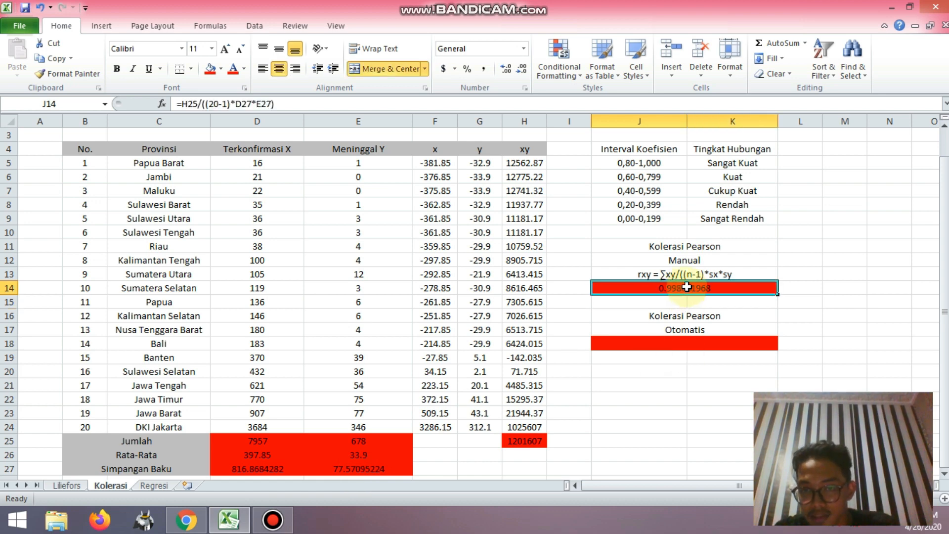
# Calculate the automatic Pearson correlation in J18 with =PEARSON(D5:D24,E5:E24).
pyautogui.click(672, 343)
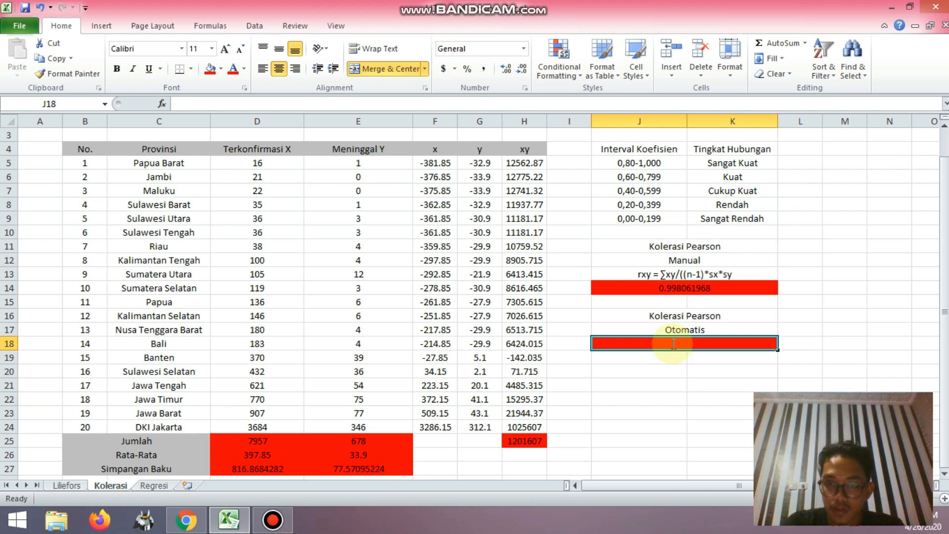
pyautogui.write('=pe')
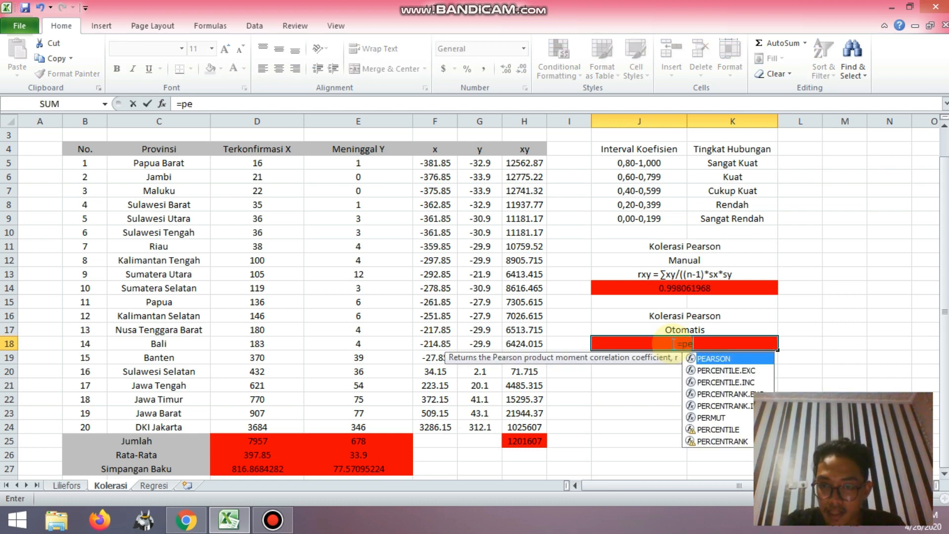
pyautogui.write('ar')
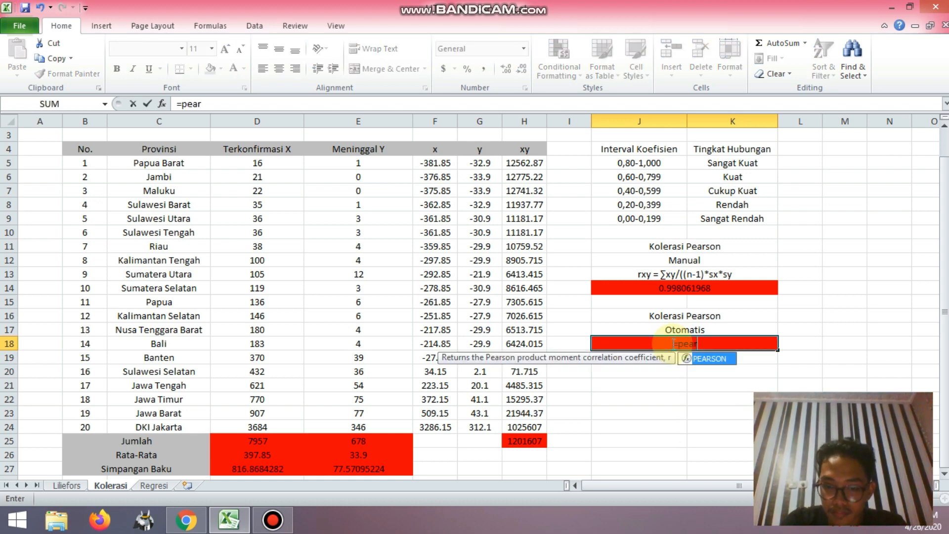
pyautogui.write('son(')
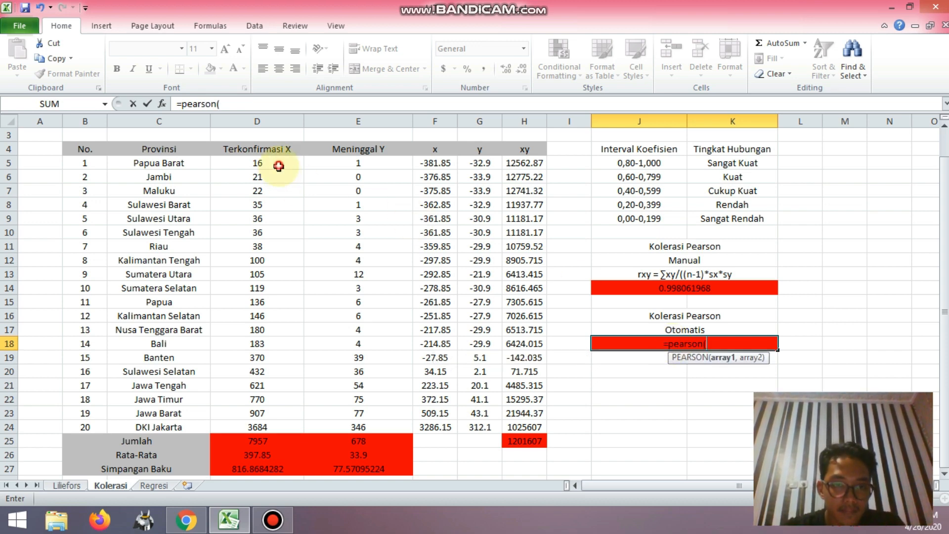
pyautogui.moveTo(279, 166); pyautogui.dragTo(275, 426)
pyautogui.write(',')
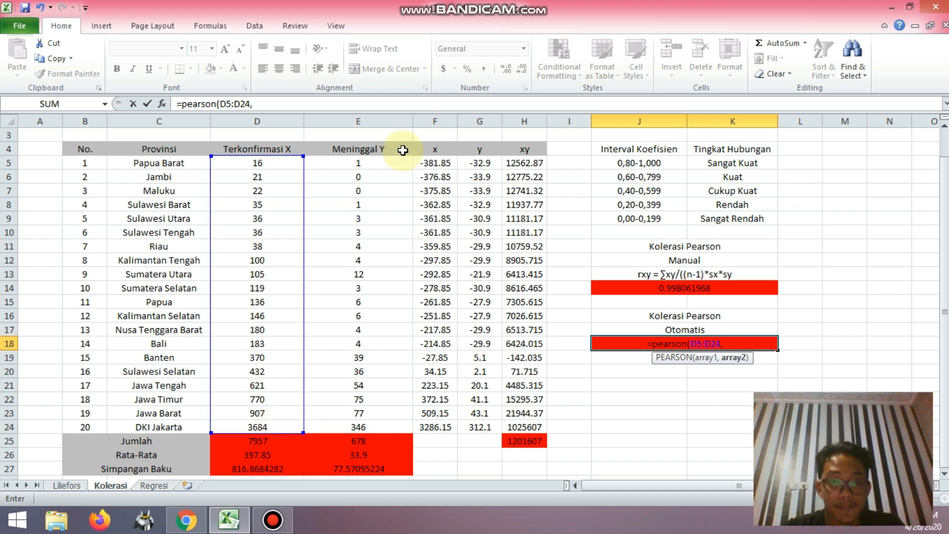
pyautogui.moveTo(378, 163); pyautogui.dragTo(376, 427)
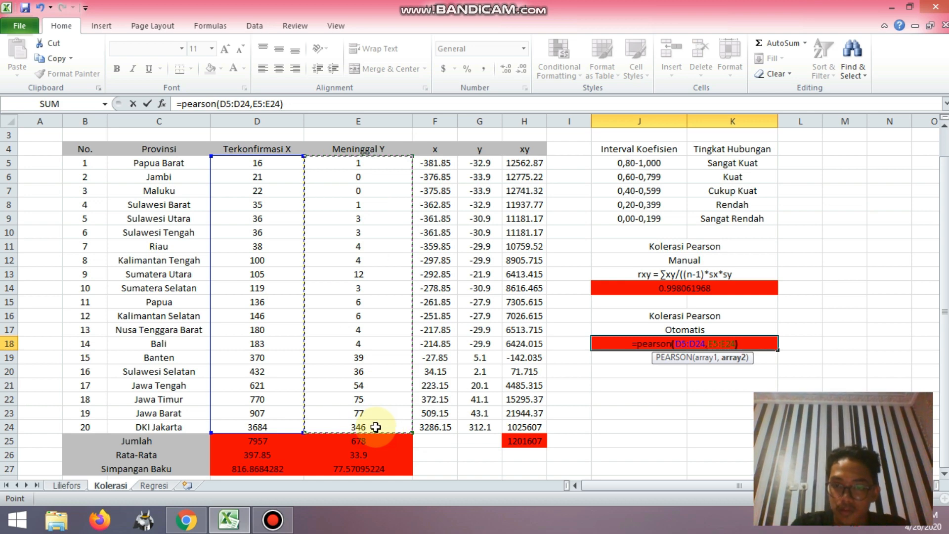
pyautogui.press('Return')
# Compare the manual Pearson result in J14 with the automatic result in J18.
pyautogui.press('Up')
pyautogui.press('Up')
pyautogui.press('Up')
pyautogui.press('Up')
pyautogui.press('Up')
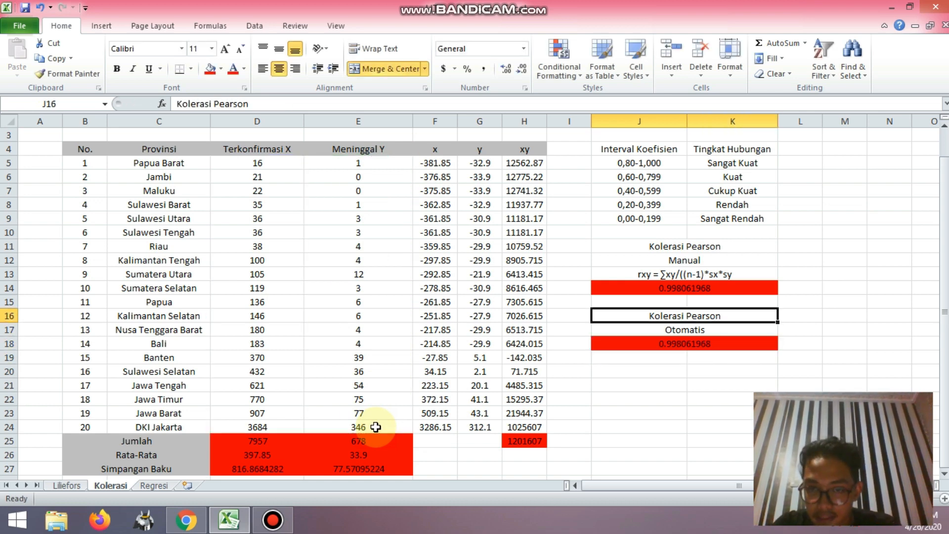
pyautogui.press('Down')
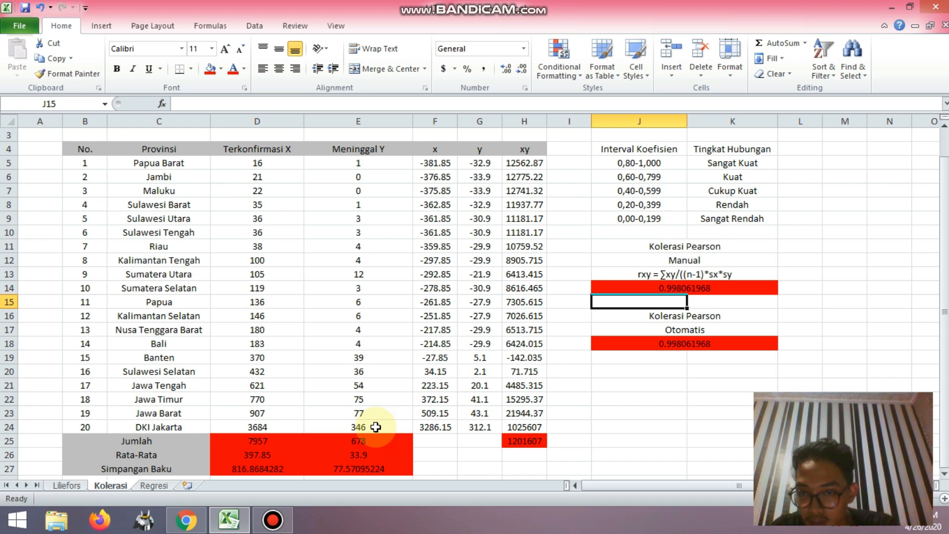
pyautogui.press('Down')
pyautogui.press('Down')
pyautogui.press('Down')
pyautogui.press('Up')
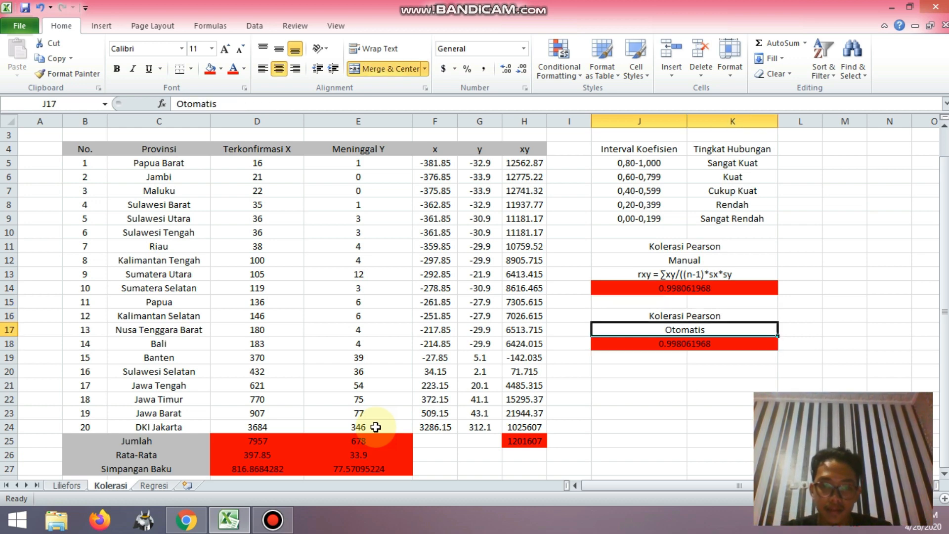
# Return the cell selection on the Kolerasi sheet to A1.
pyautogui.press('Down')
pyautogui.press('Down')
pyautogui.press('Down')
pyautogui.press('Down')
pyautogui.press('Left')
pyautogui.press('Left')
pyautogui.press('Left')
pyautogui.press('Left')
pyautogui.press('Left')
pyautogui.press('Left')
pyautogui.press('Left')
pyautogui.press('Left')
pyautogui.press('Left')
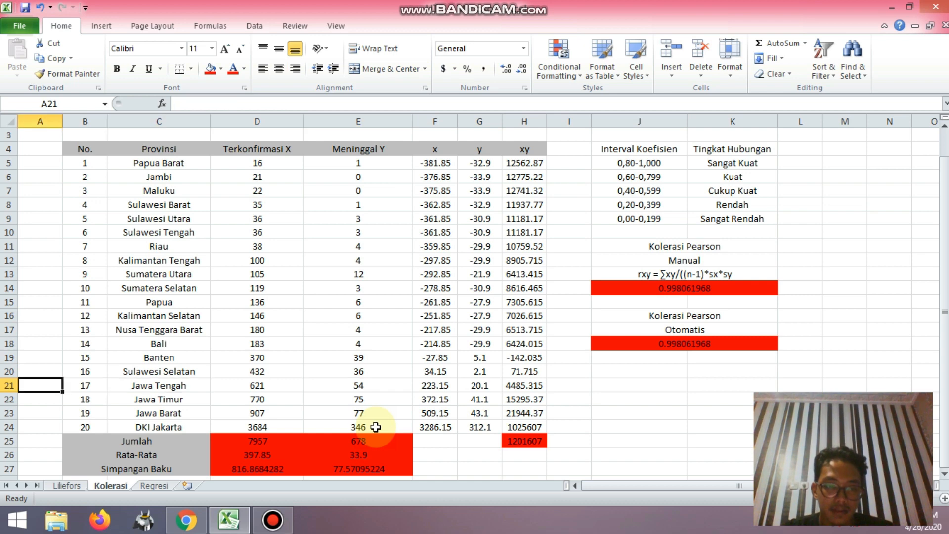
pyautogui.press('Up')
pyautogui.press('Up')
pyautogui.press('Up')
pyautogui.press('Up')
pyautogui.press('Up')
pyautogui.press('Up')
pyautogui.press('Up')
pyautogui.press('Up')
pyautogui.press('Up')
pyautogui.press('Up')
pyautogui.press('Up')
pyautogui.press('Up')
pyautogui.press('Up')
pyautogui.press('Up')
pyautogui.press('Up')
pyautogui.press('Up')
pyautogui.press('Up')
pyautogui.press('Up')
pyautogui.press('Up')
pyautogui.press('Up')
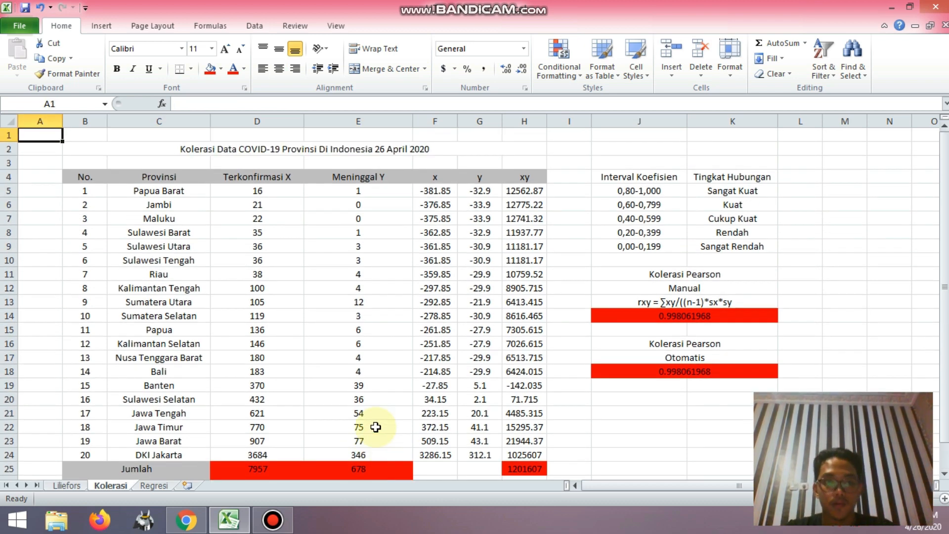
pyautogui.moveTo(589, 6)
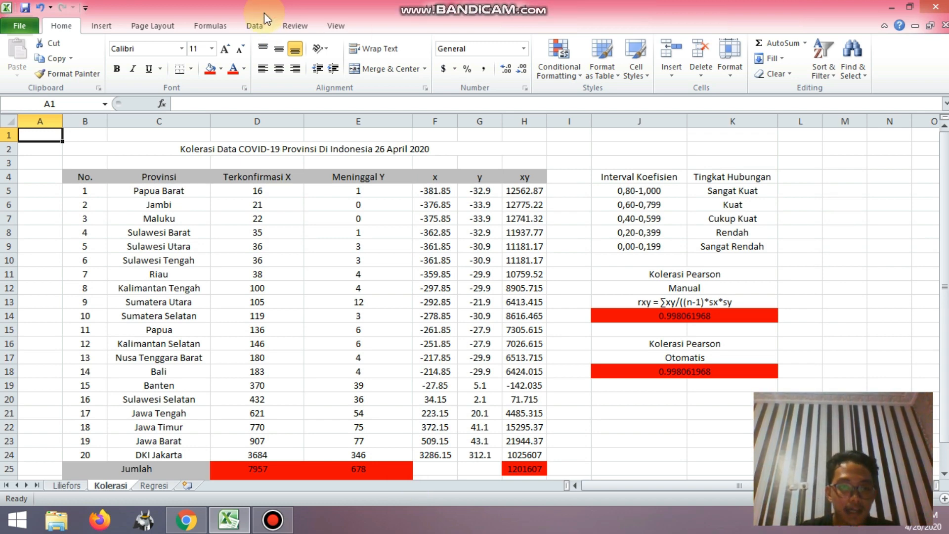
# On the Regresi sheet, calculate DKI Jakarta's X1Y product in G5 with =E5*D5.
pyautogui.click(150, 485)
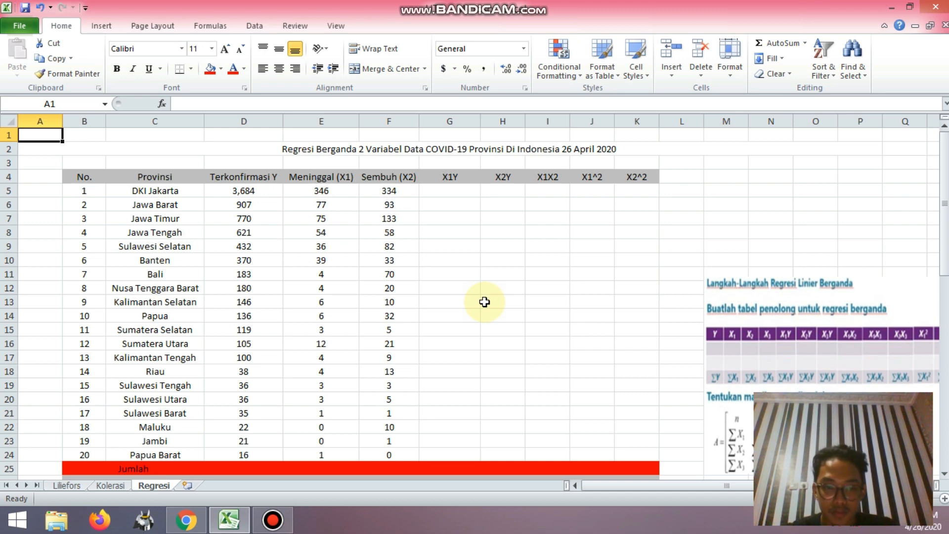
pyautogui.click(444, 191)
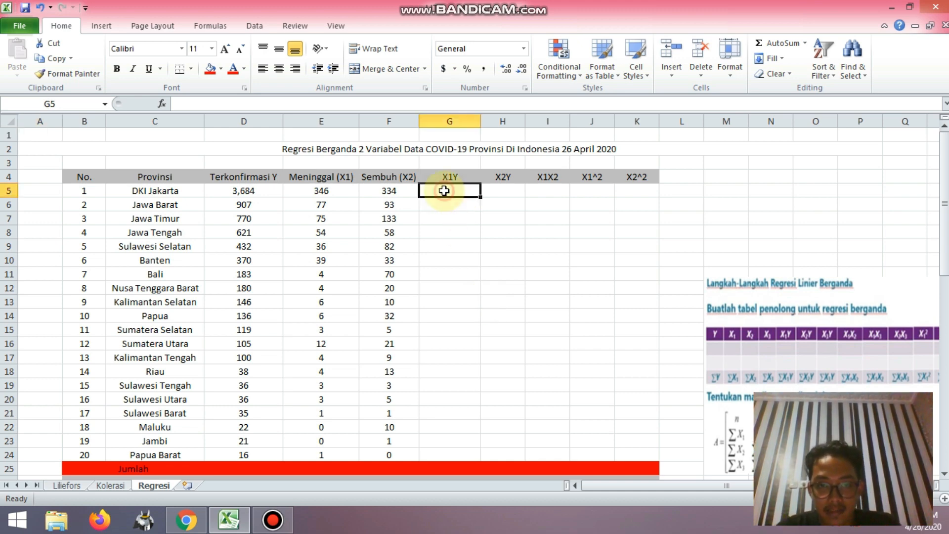
pyautogui.write('=')
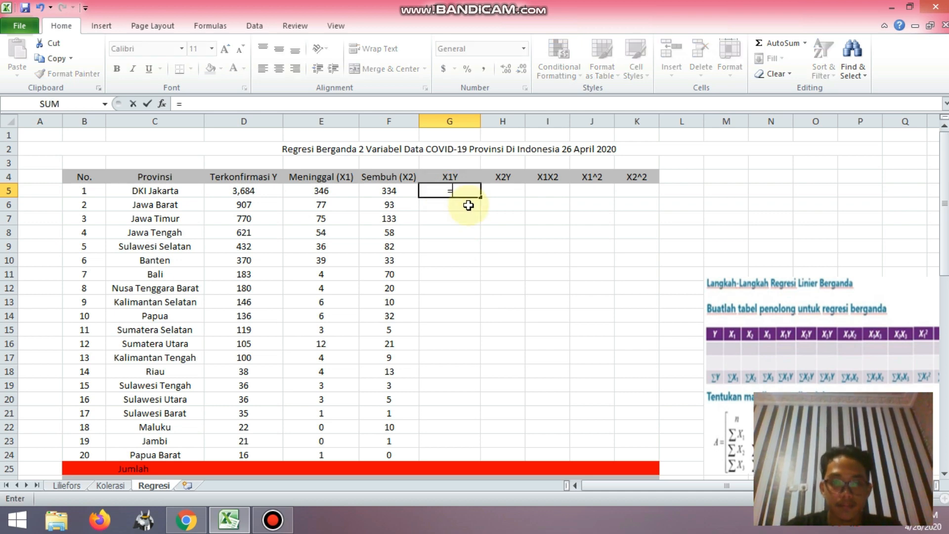
pyautogui.click(334, 192)
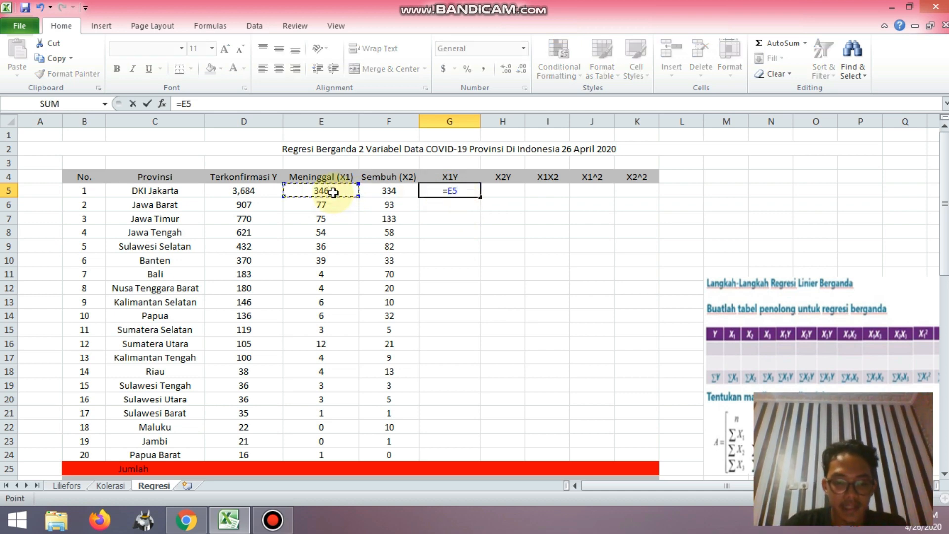
pyautogui.write('*')
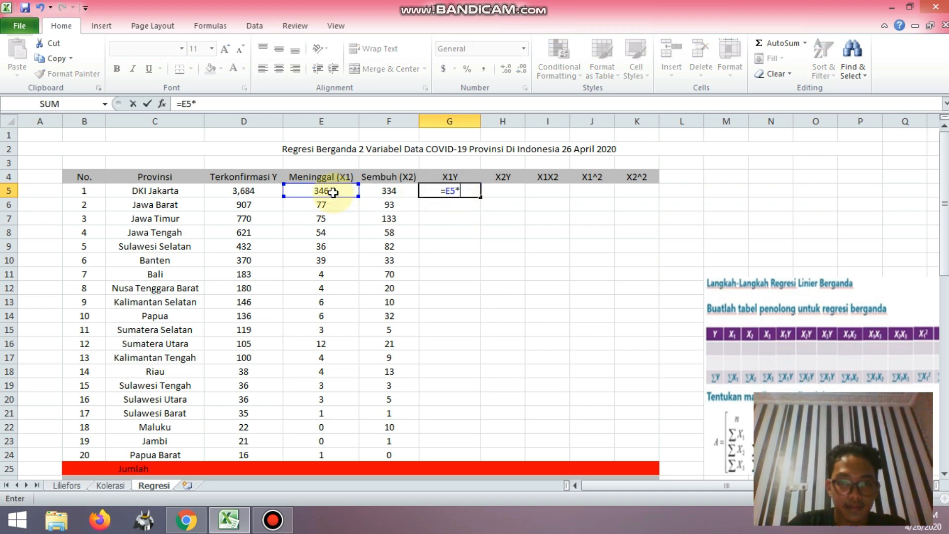
pyautogui.click(251, 189)
pyautogui.press('Return')
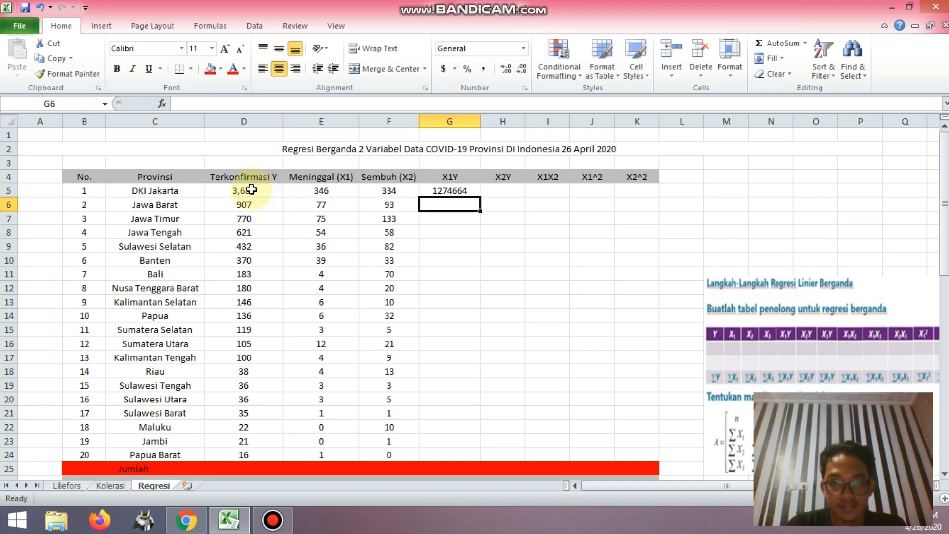
# Calculate DKI Jakarta's X2Y product in H5 by multiplying F5 by D5.
pyautogui.press('Right')
pyautogui.press('Up')
pyautogui.write('=')
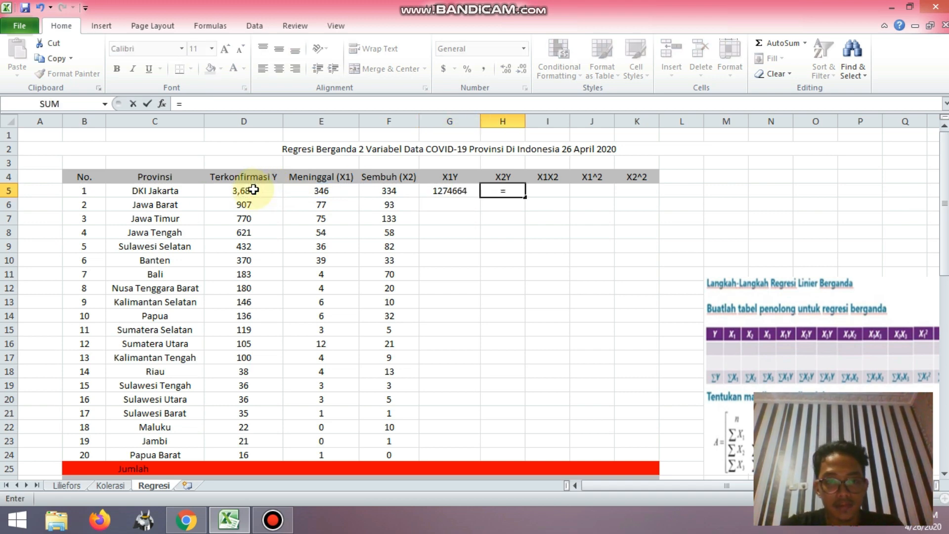
pyautogui.click(390, 192)
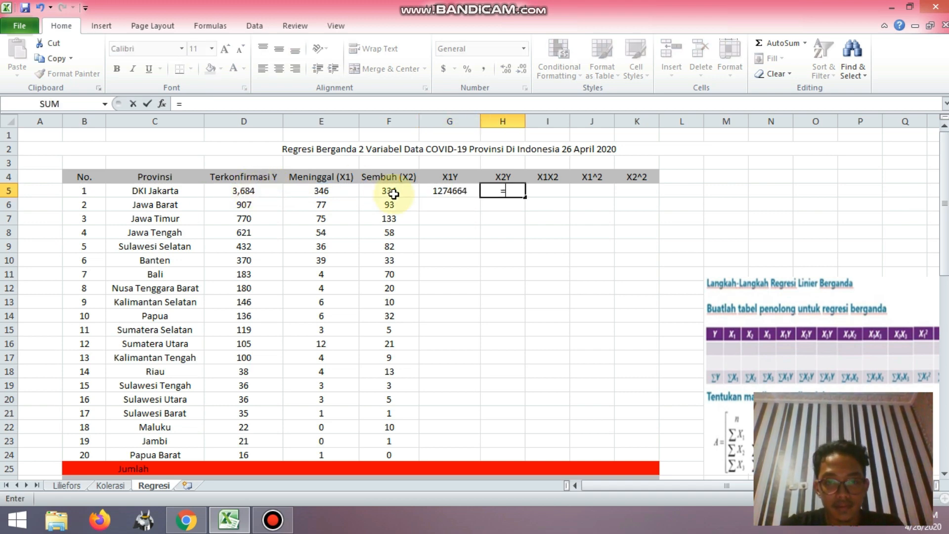
pyautogui.write('*')
pyautogui.click(243, 191)
pyautogui.press('Return')
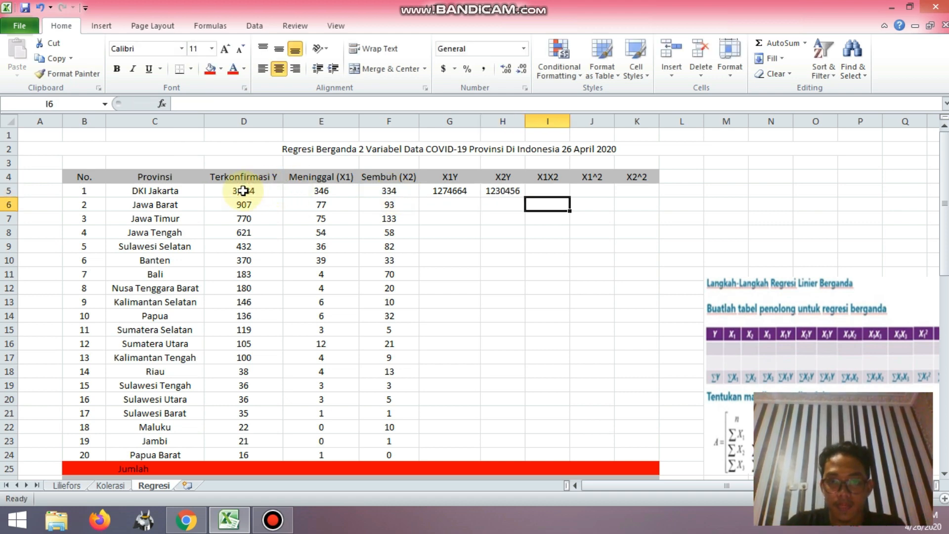
# Calculate DKI Jakarta's X1X2 product in I5 with =E5*F5.
pyautogui.press('Right')
pyautogui.press('Up')
pyautogui.write('=')
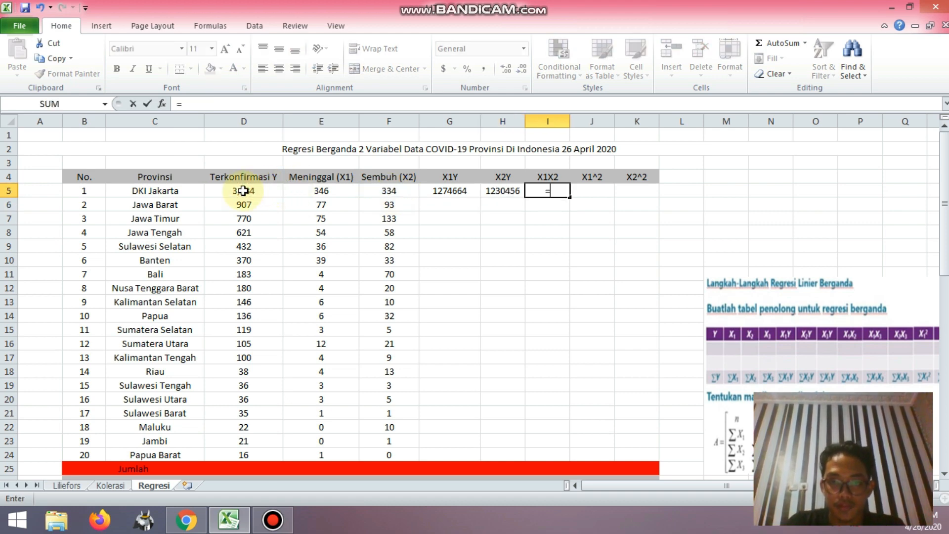
pyautogui.click(322, 192)
pyautogui.write('*')
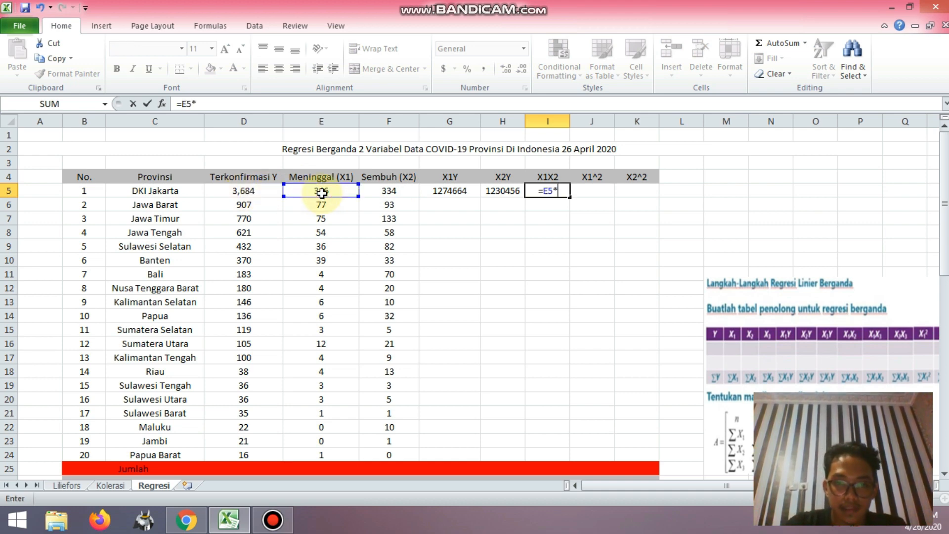
pyautogui.click(377, 191)
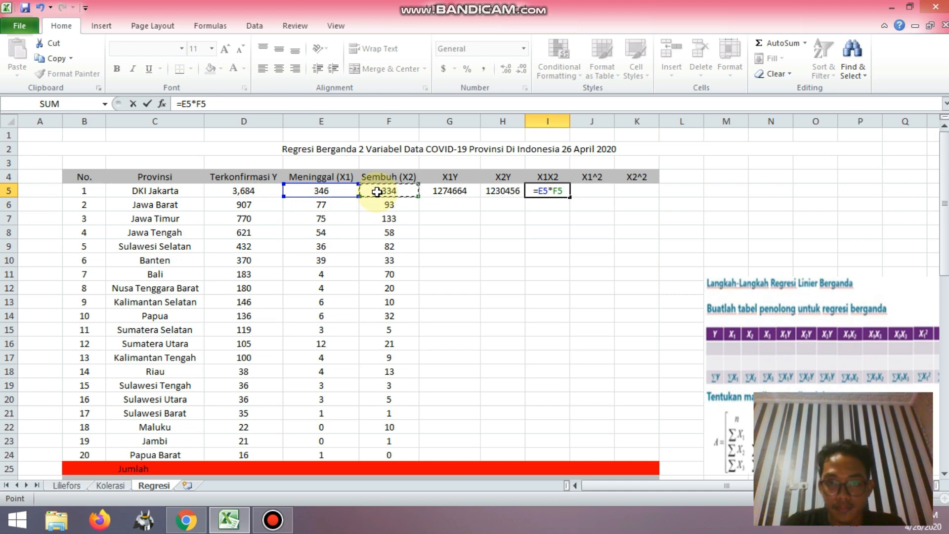
pyautogui.press('Return')
# Calculate the square of DKI Jakarta's X1 value in J5 with =E5^2.
pyautogui.press('Right')
pyautogui.press('Up')
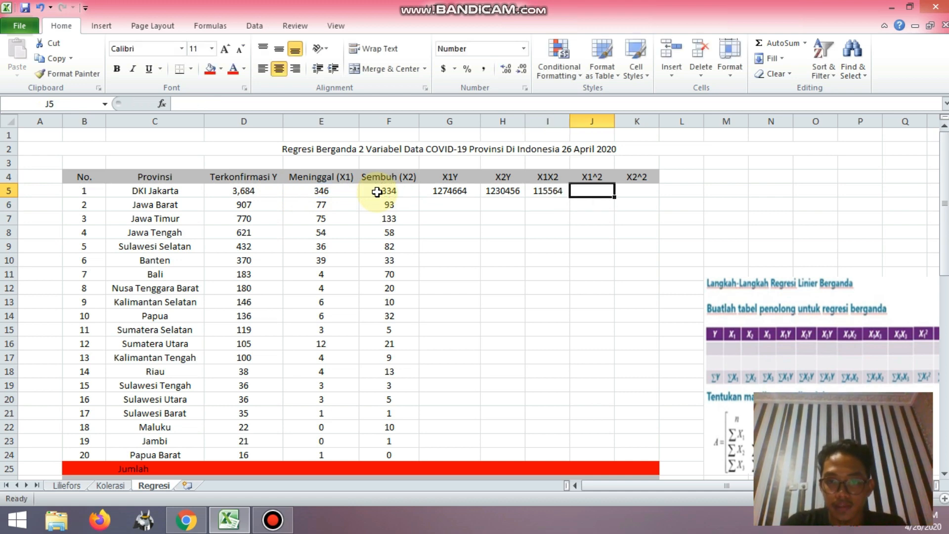
pyautogui.write('=')
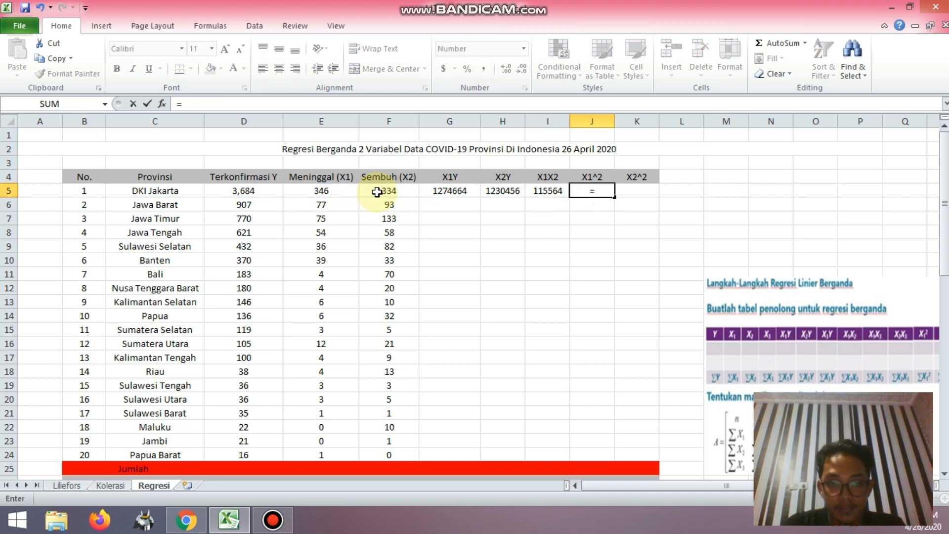
pyautogui.click(331, 191)
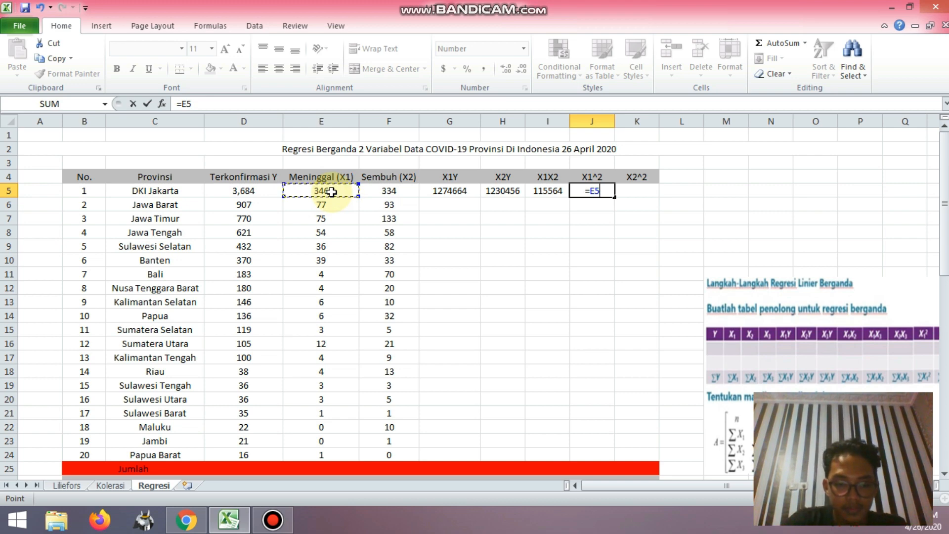
pyautogui.write('^2')
pyautogui.press('Return')
# Calculate the square of DKI Jakarta's X2 value in K5 with =F5^2.
pyautogui.press('Right')
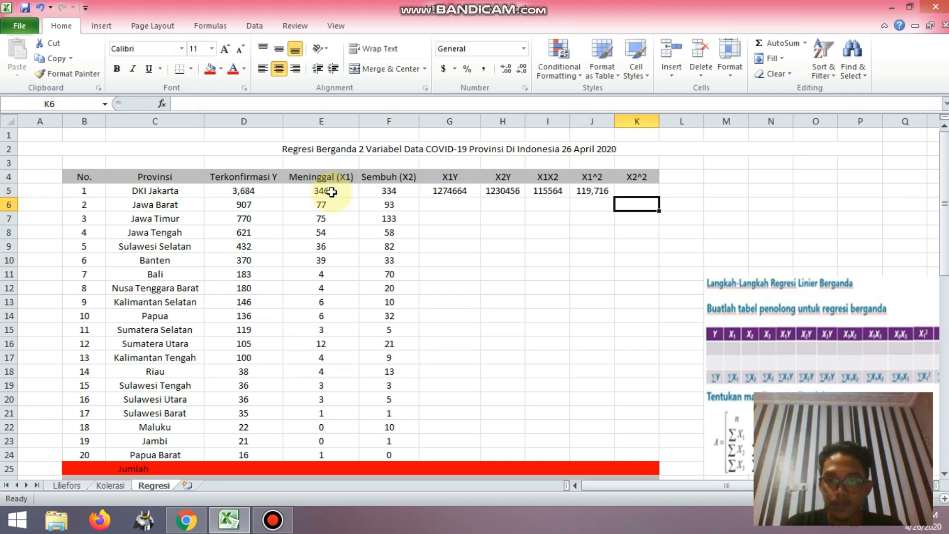
pyautogui.press('Up')
pyautogui.write('=')
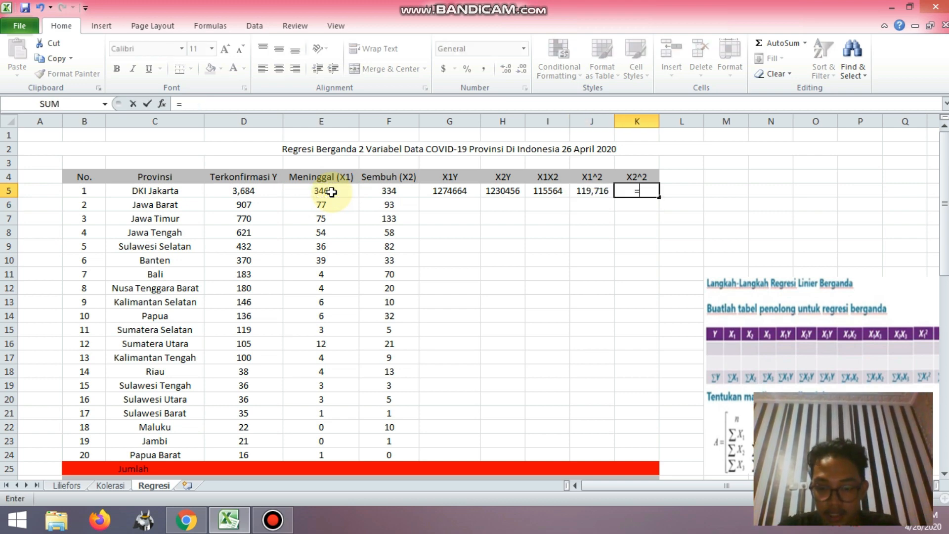
pyautogui.click(378, 193)
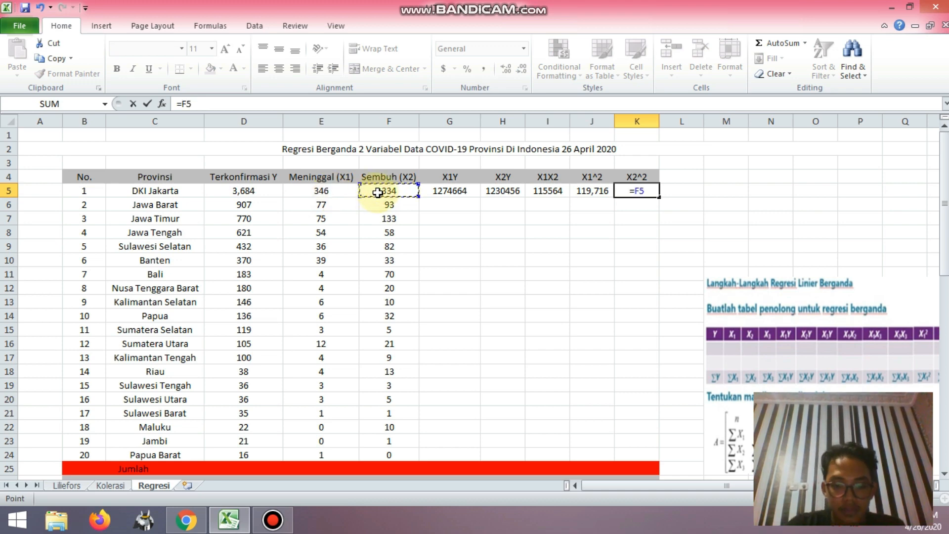
pyautogui.write('^2')
pyautogui.press('Return')
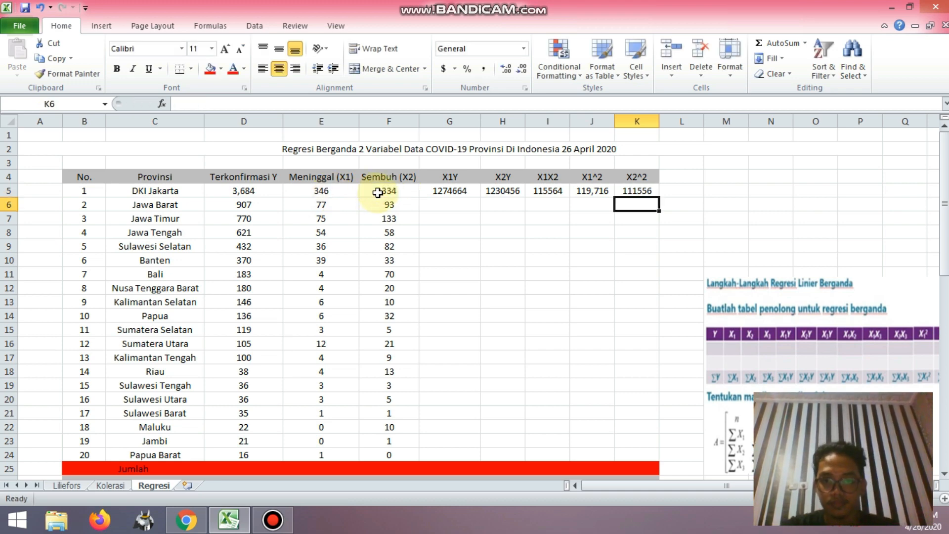
# Fill the formulas in G5:K5 down to row 24 for all the remaining provinces.
pyautogui.click(432, 192)
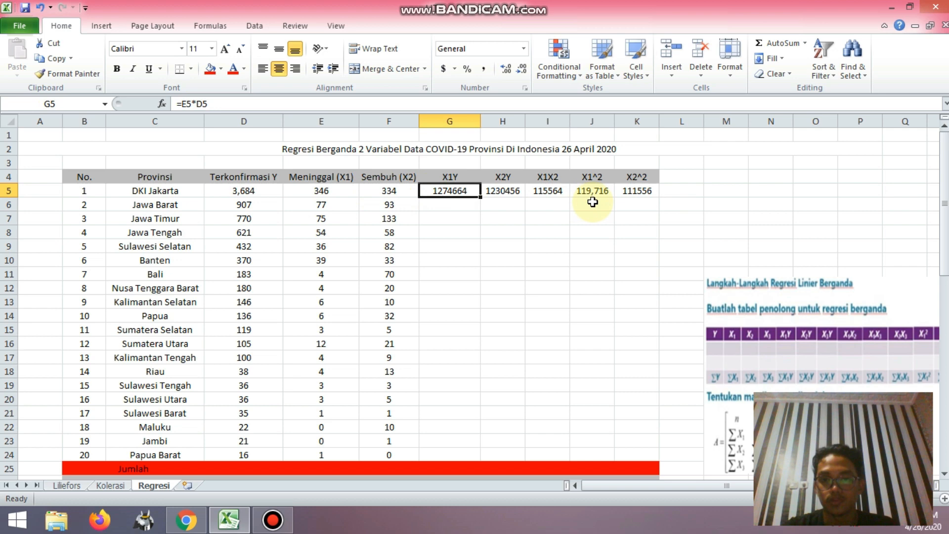
pyautogui.keyDown('shift'); pyautogui.click(632, 193); pyautogui.keyUp('shift')
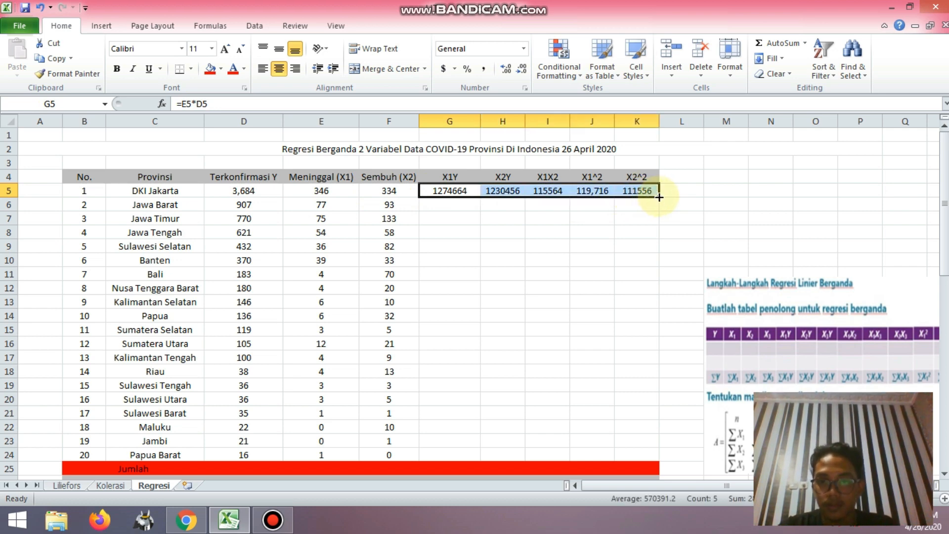
pyautogui.moveTo(658, 197); pyautogui.dragTo(656, 458)
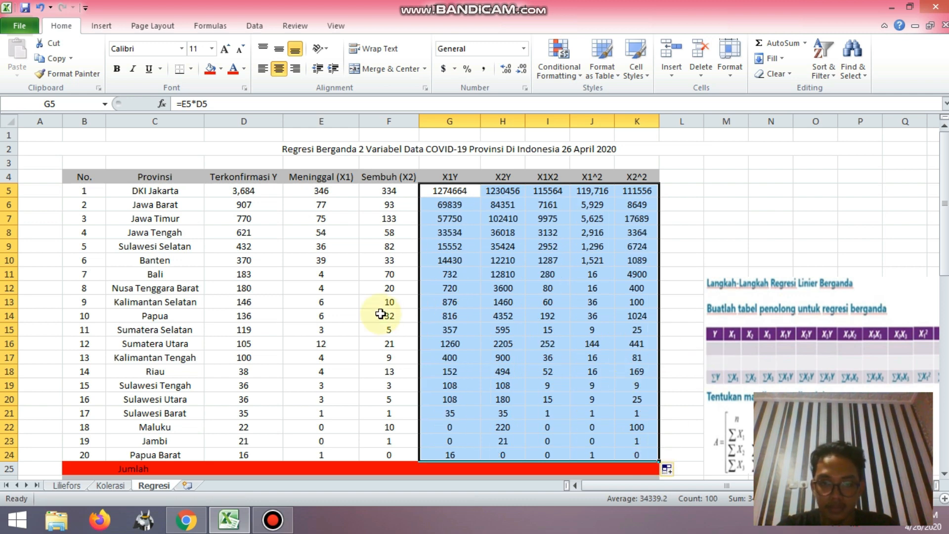
# Total the confirmed cases in the Jumlah row by entering =SUM(D5:D24) in D25.
pyautogui.click(171, 469)
pyautogui.click(223, 468)
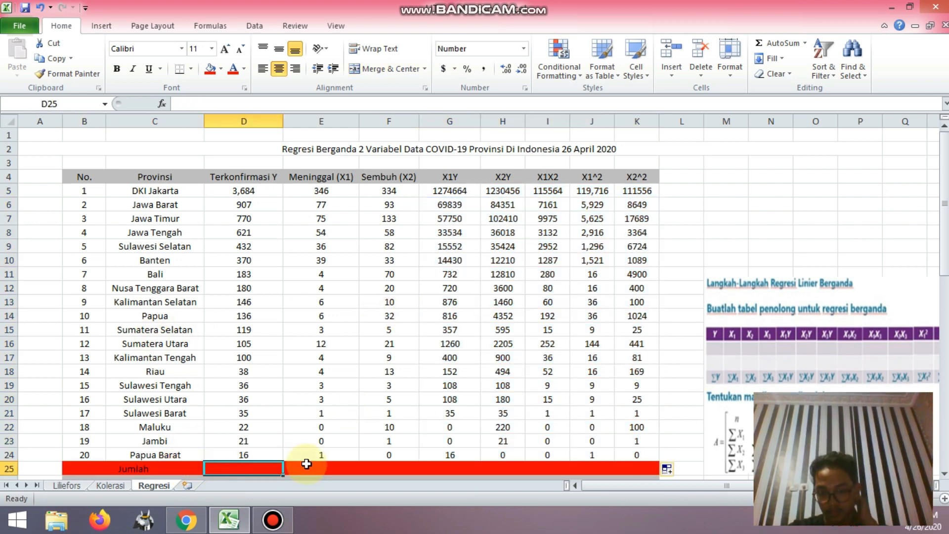
pyautogui.write('=su')
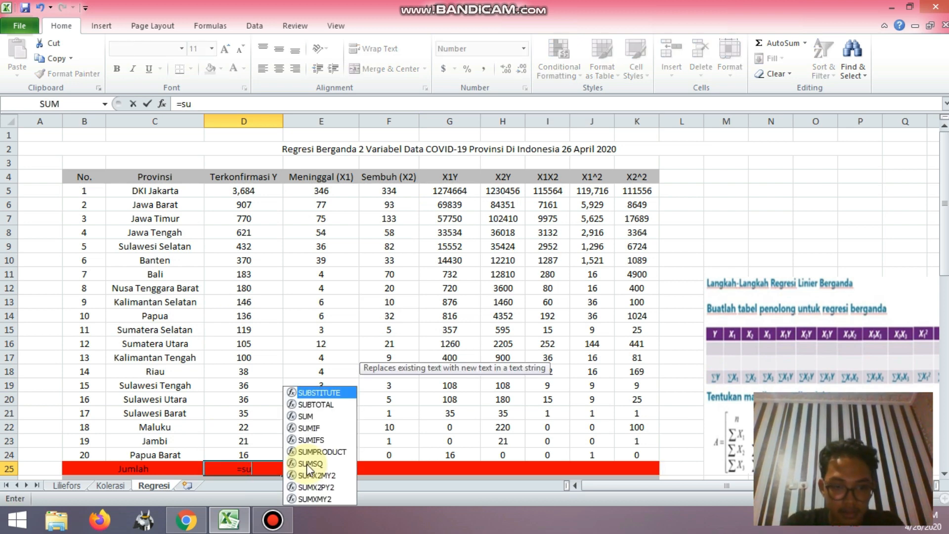
pyautogui.write('m')
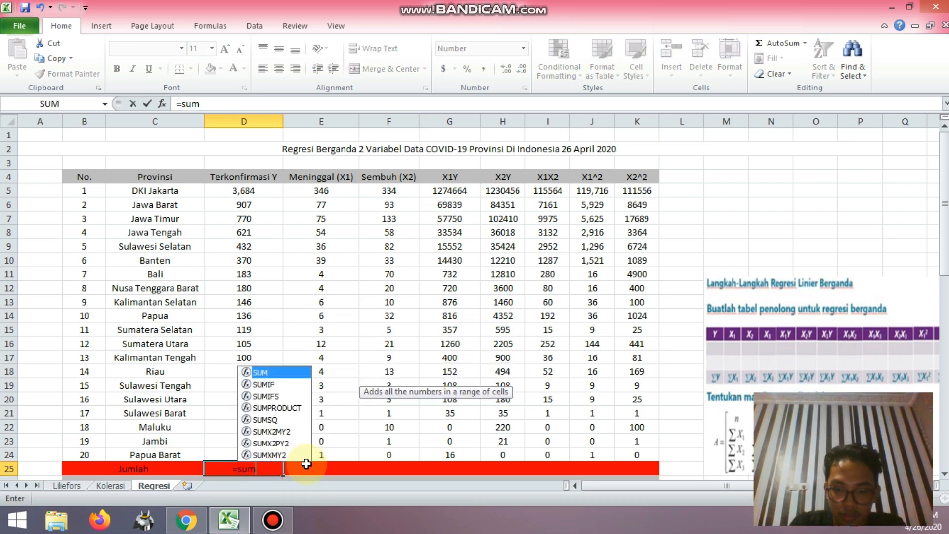
pyautogui.write('(')
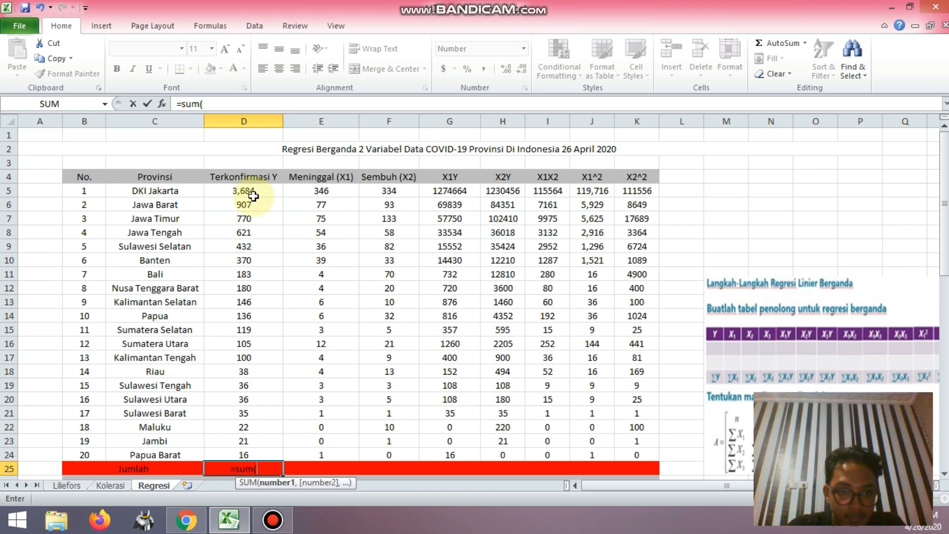
pyautogui.moveTo(244, 191); pyautogui.dragTo(256, 450)
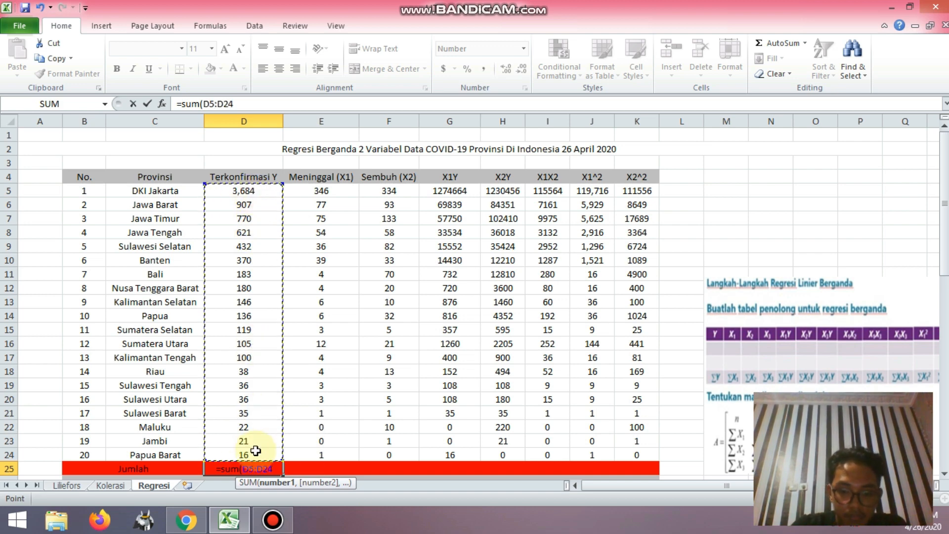
pyautogui.press('Return')
# Copy the sum formula from D25 across the Jumlah row to K25, and return to cell A1.
pyautogui.click(264, 454)
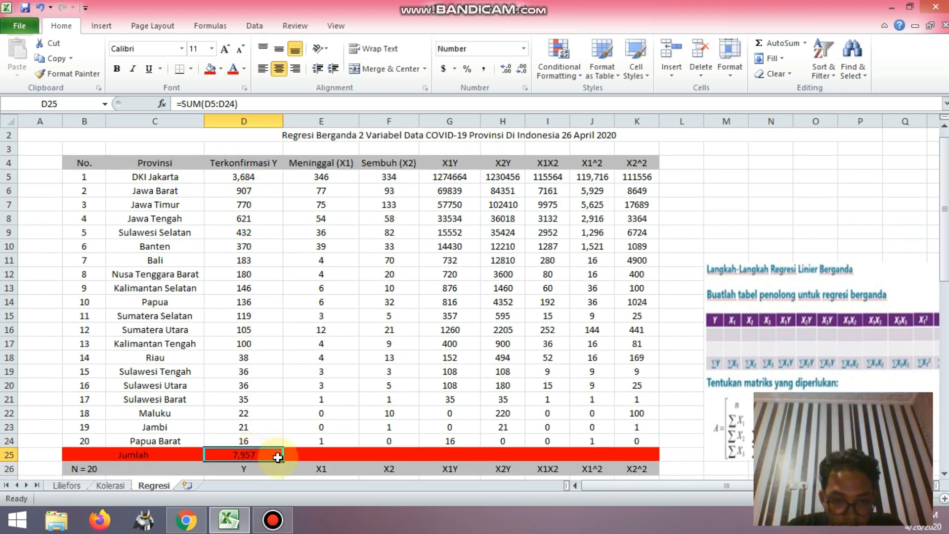
pyautogui.moveTo(282, 461); pyautogui.dragTo(639, 461)
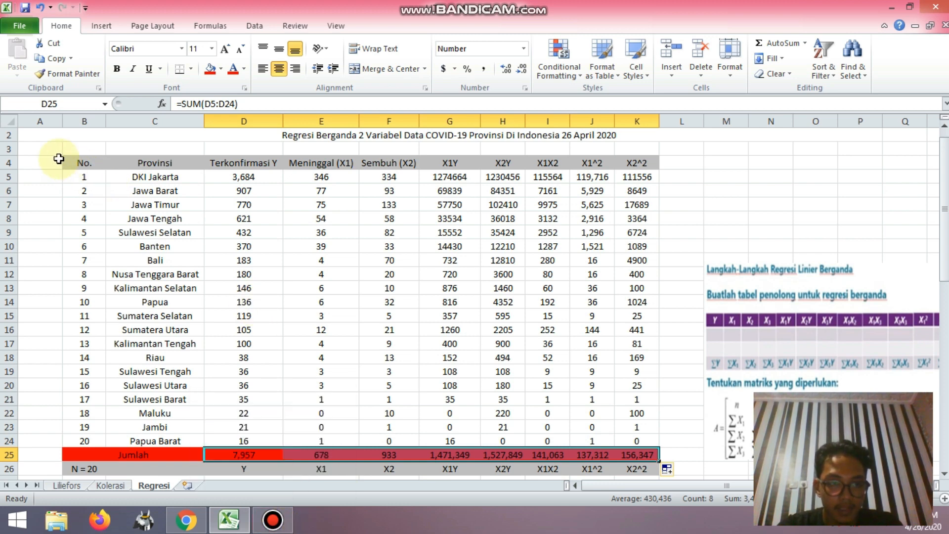
pyautogui.click(47, 149)
pyautogui.moveTo(945, 190); pyautogui.dragTo(945, 163)
pyautogui.hotkey('ctrl', 'Home')
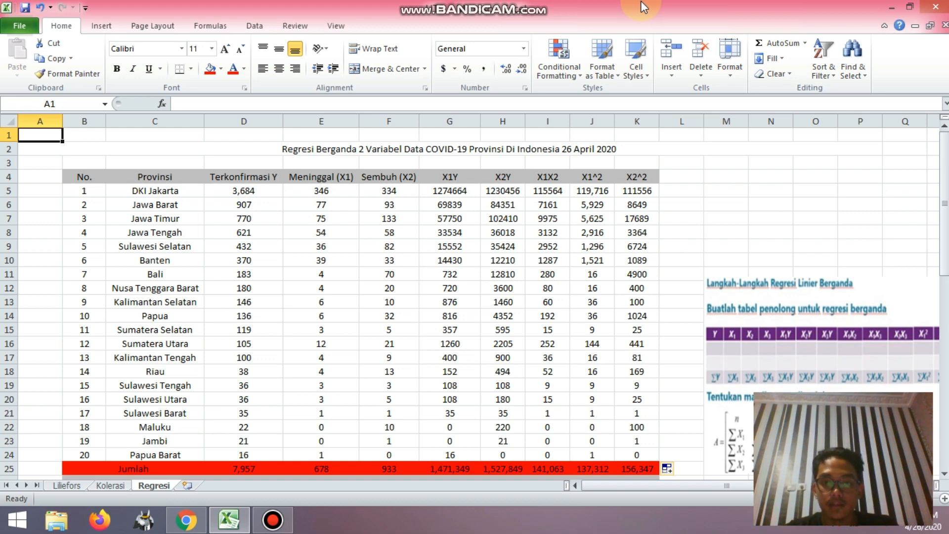
# Enter the sample size 20 as the first element of Matrik A in C29.
pyautogui.moveTo(945, 167); pyautogui.dragTo(941, 221)
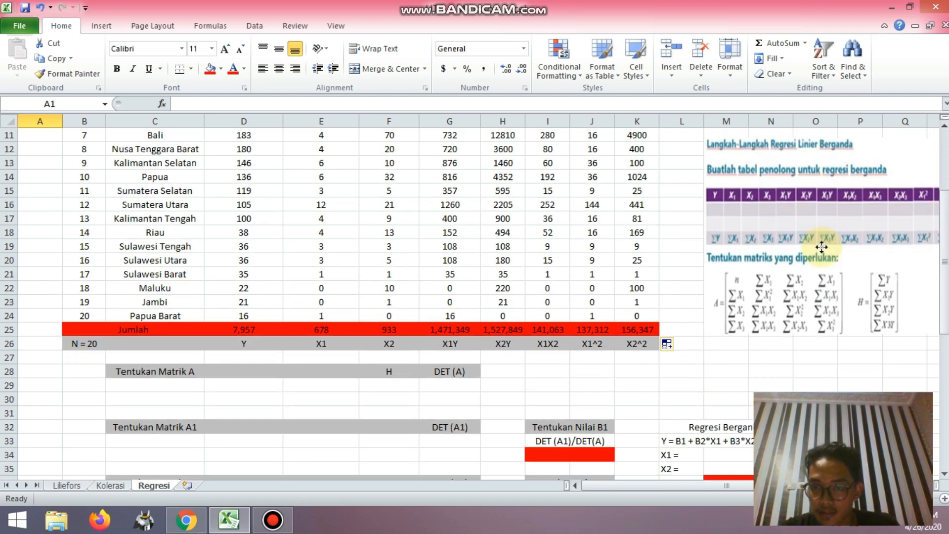
pyautogui.click(784, 269)
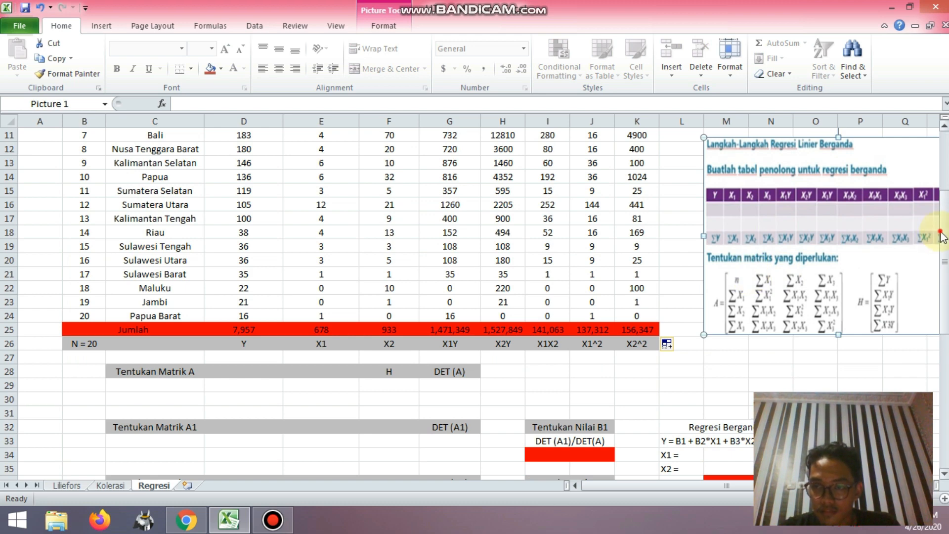
pyautogui.moveTo(942, 231); pyautogui.dragTo(150, 277)
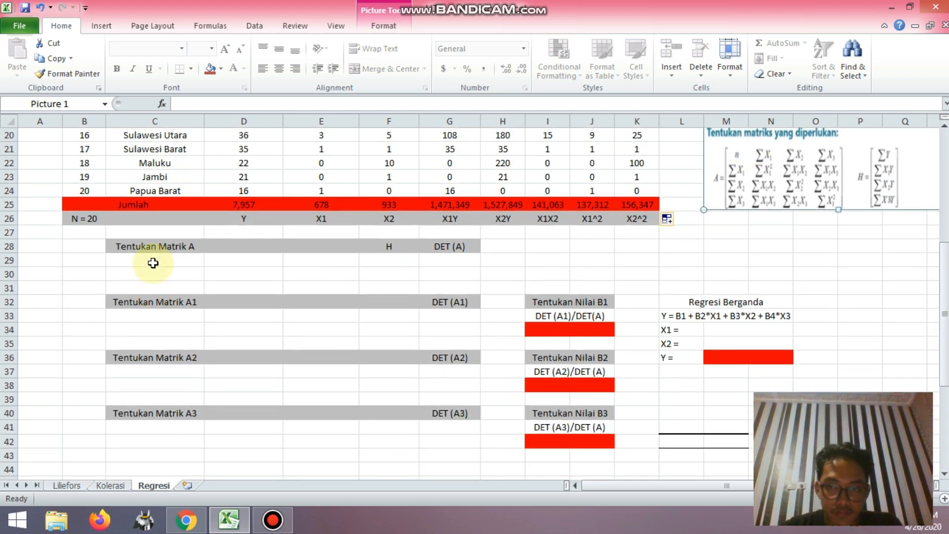
pyautogui.click(152, 261)
pyautogui.write('20')
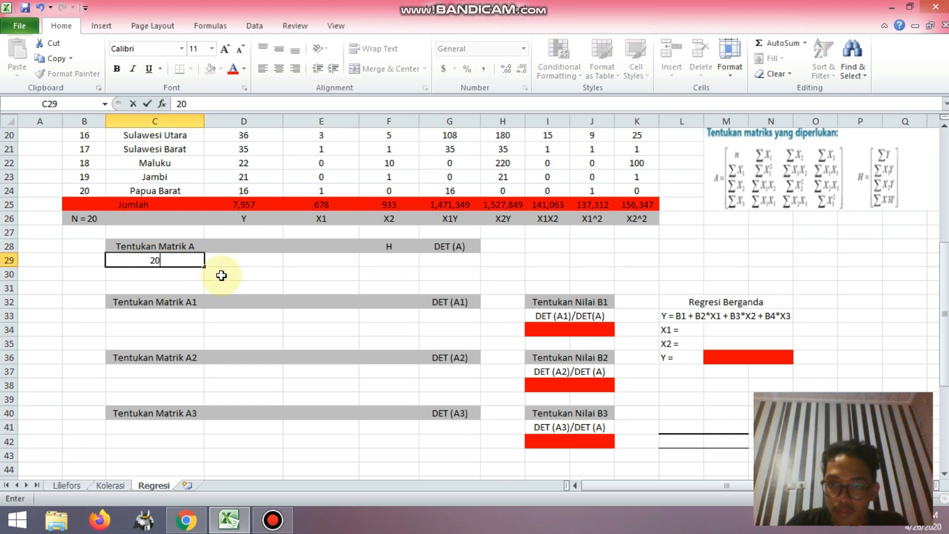
pyautogui.press('Return')
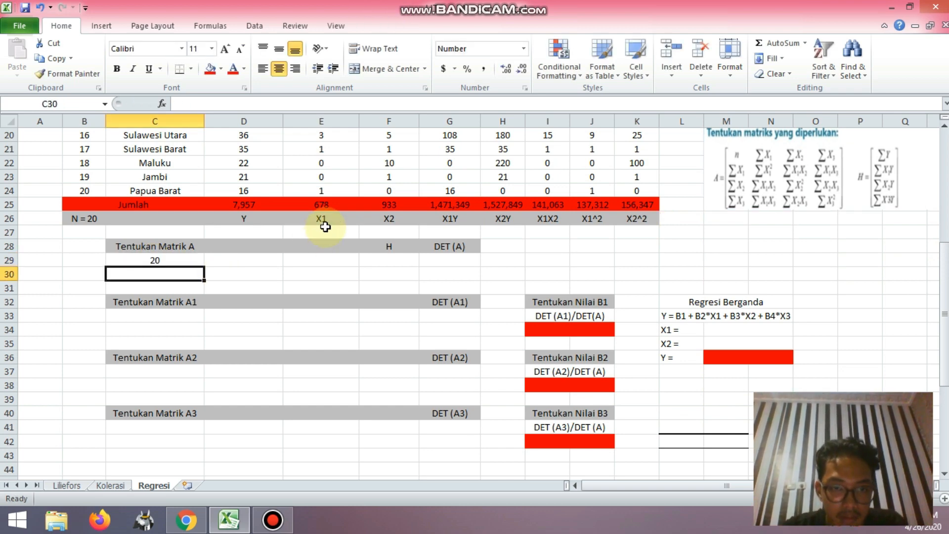
pyautogui.write('=')
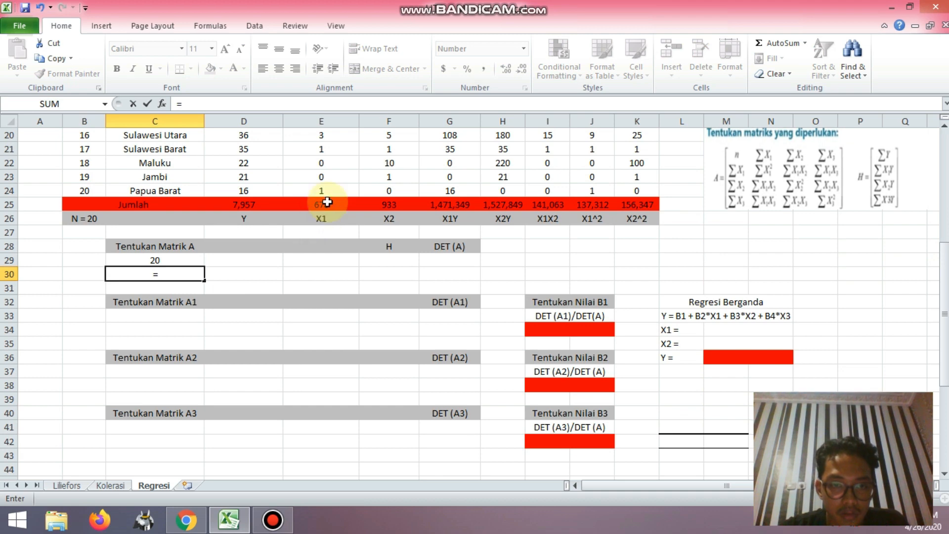
pyautogui.click(324, 203)
pyautogui.click(177, 285)
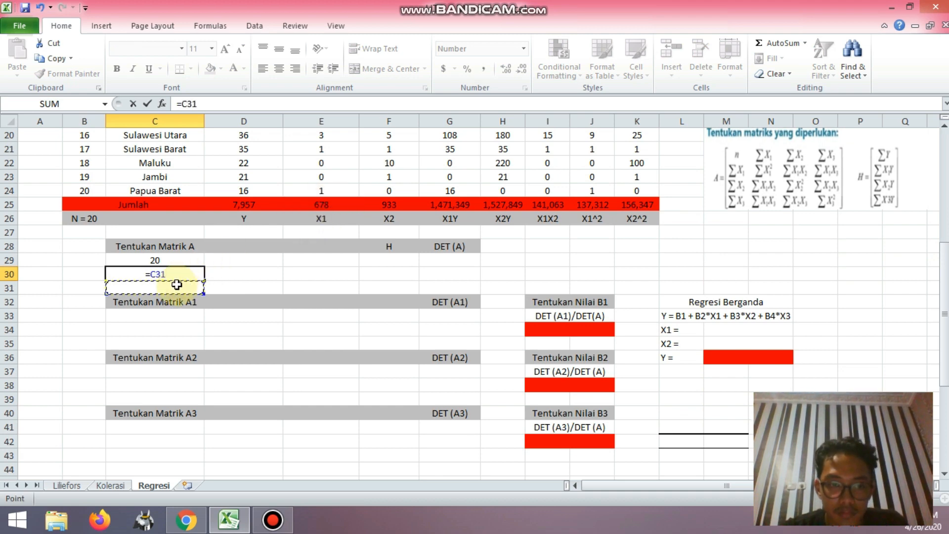
pyautogui.press('F2')
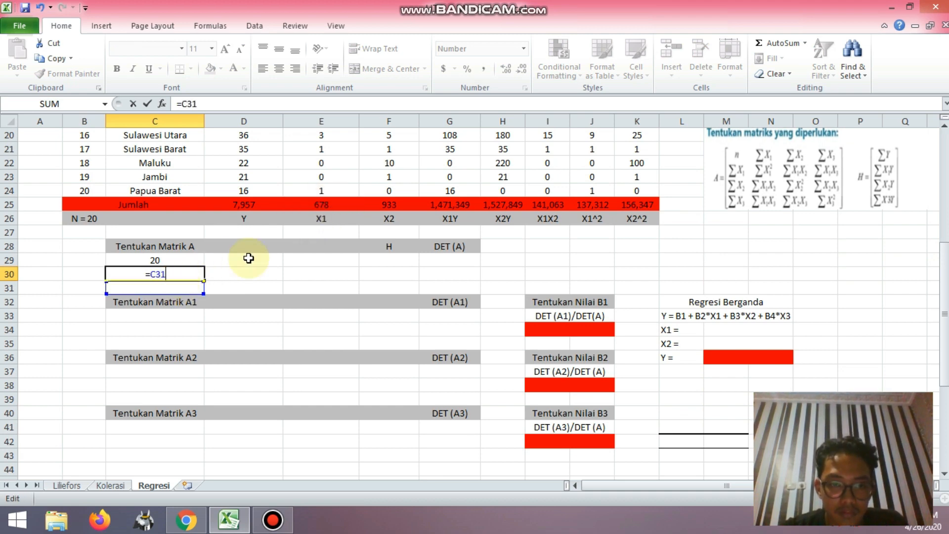
pyautogui.press('Return')
# Complete the first column of Matrik A with =E25 in C30 and =F25 in C31.
pyautogui.click(188, 273)
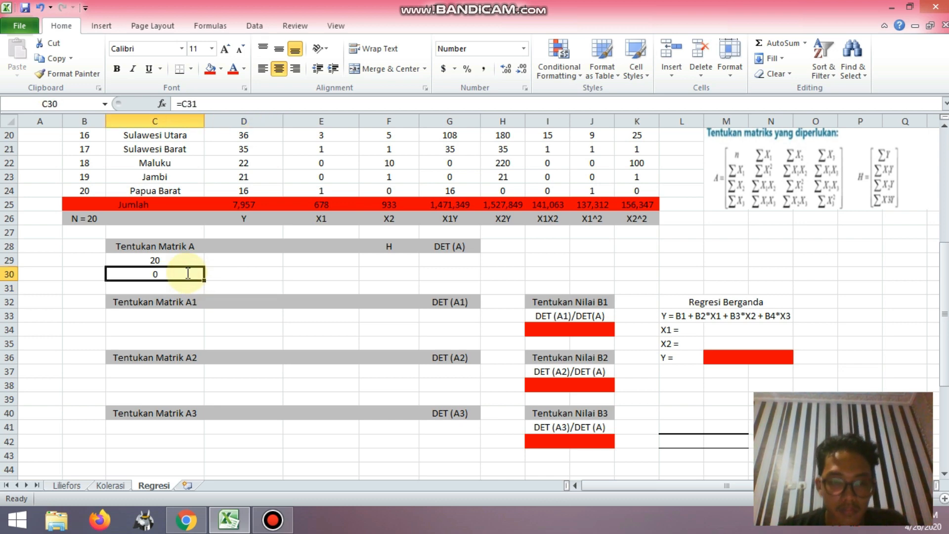
pyautogui.write('=')
pyautogui.click(324, 206)
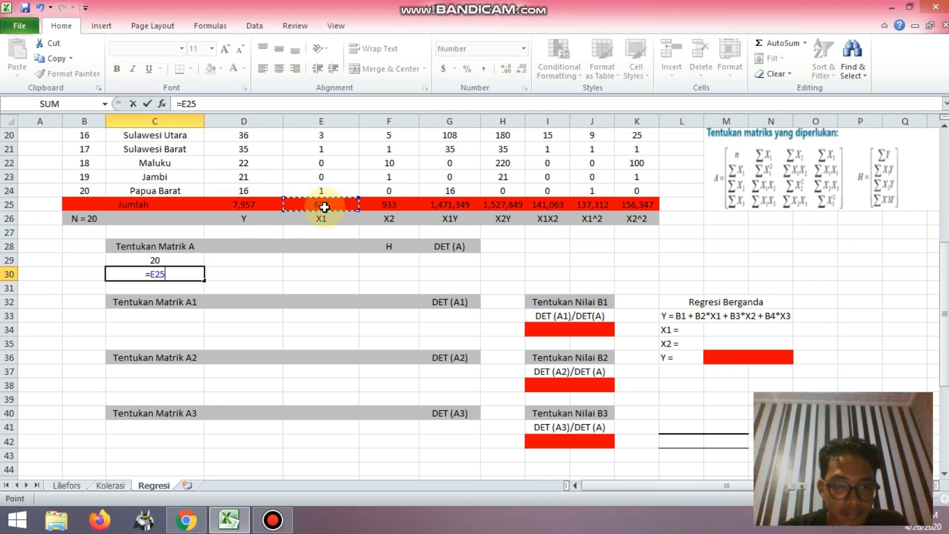
pyautogui.press('Return')
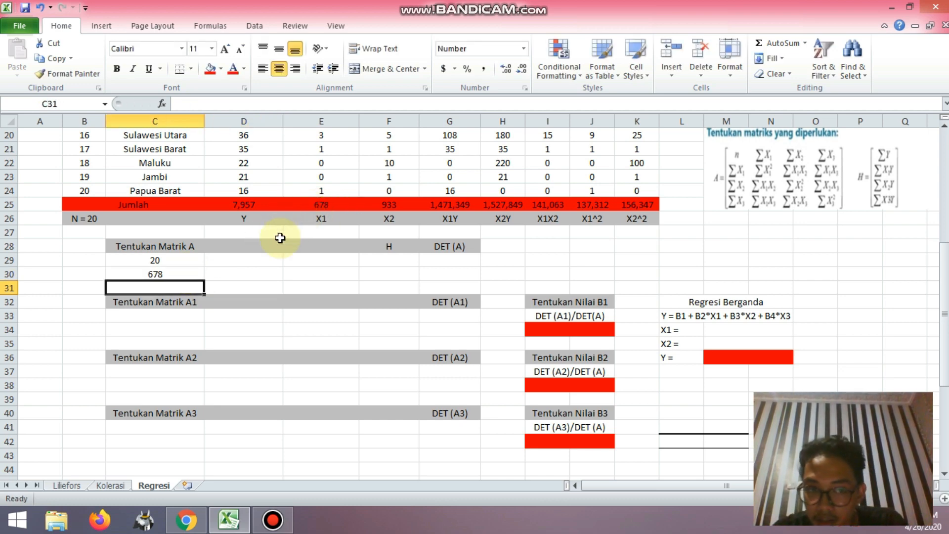
pyautogui.write('=')
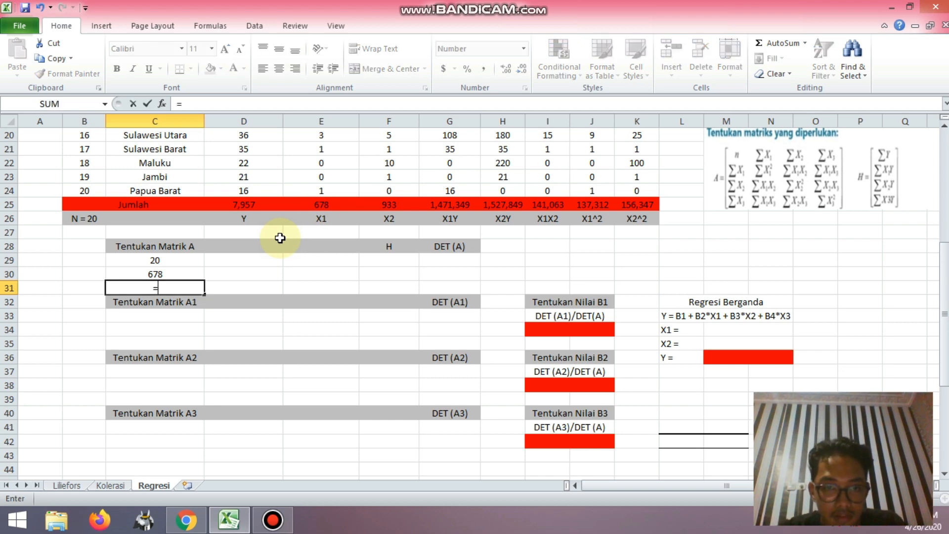
pyautogui.click(380, 204)
pyautogui.press('Return')
# Fill the second column of Matrik A with =E25 in D29, =J25 in D30 and =I25 in D31.
pyautogui.click(256, 265)
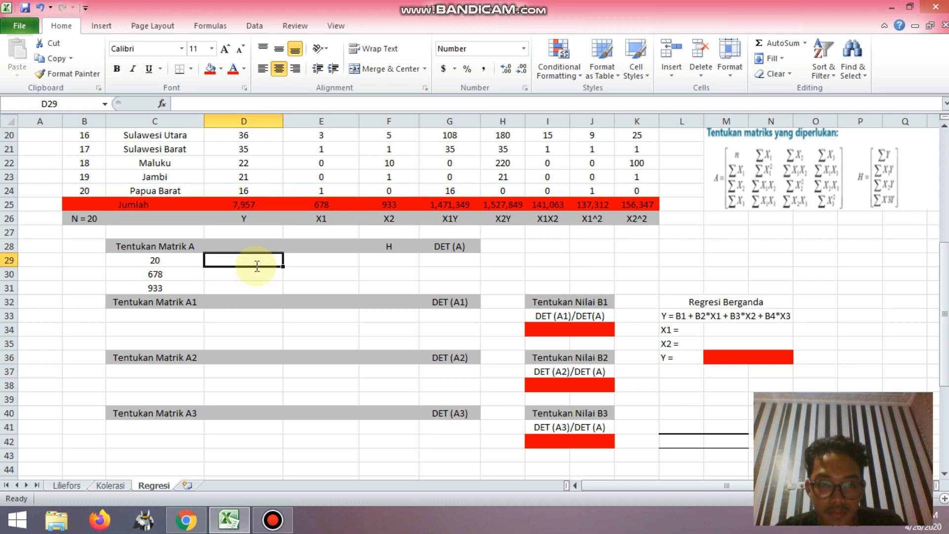
pyautogui.write('=')
pyautogui.click(328, 204)
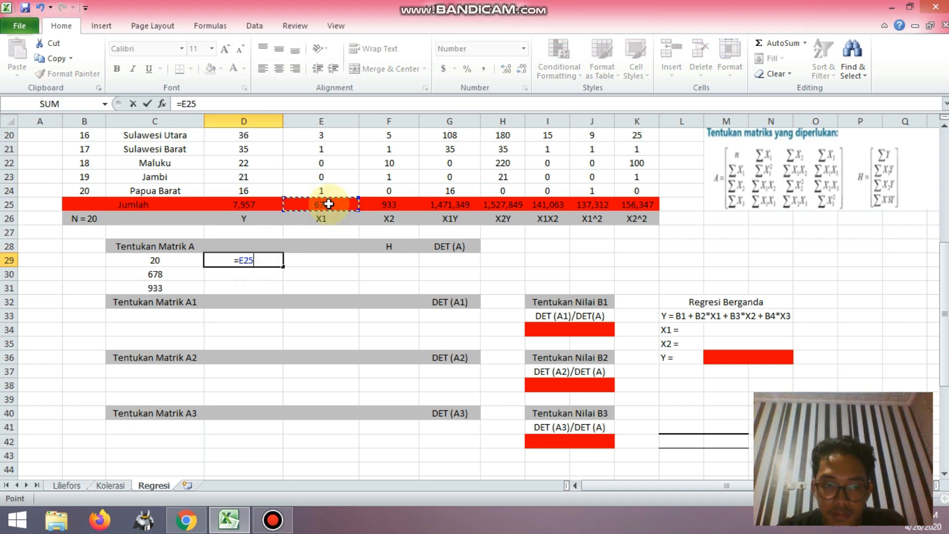
pyautogui.press('Return')
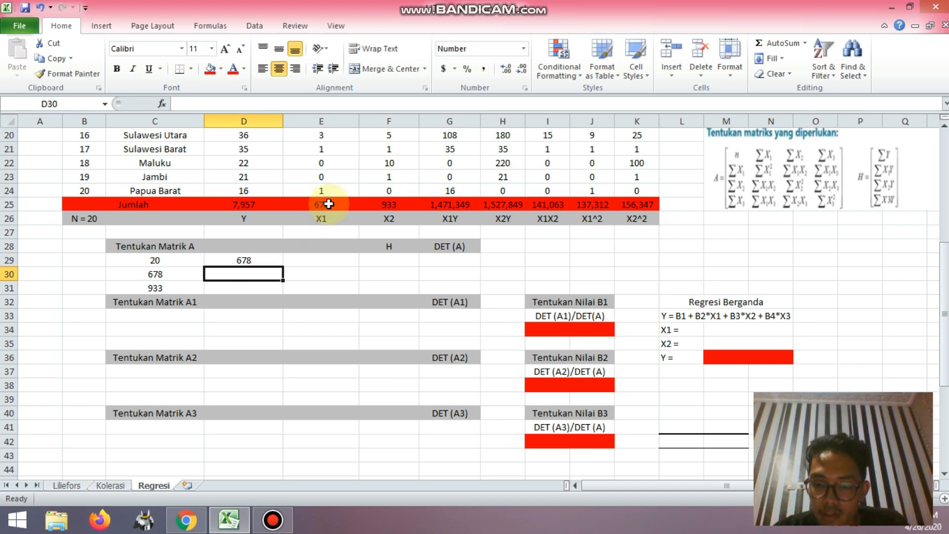
pyautogui.write('=')
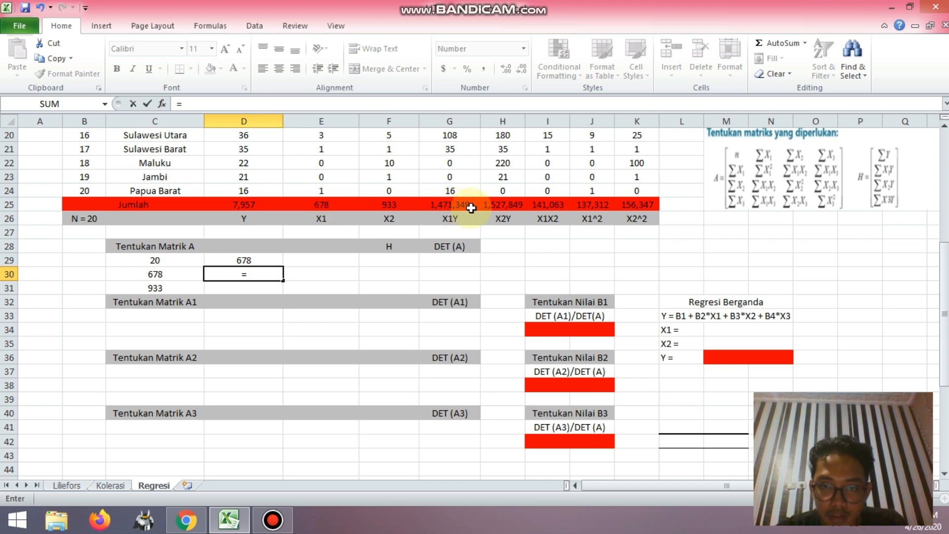
pyautogui.click(596, 206)
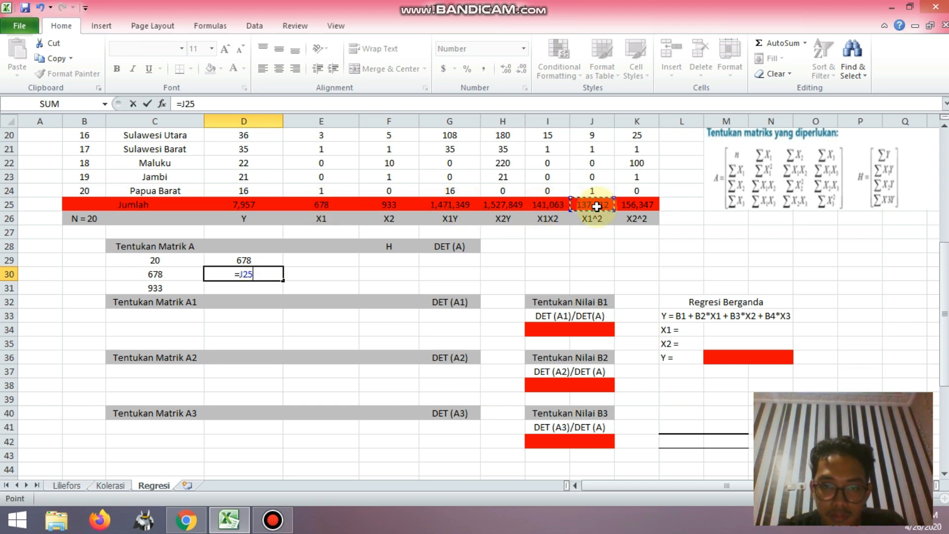
pyautogui.press('Return')
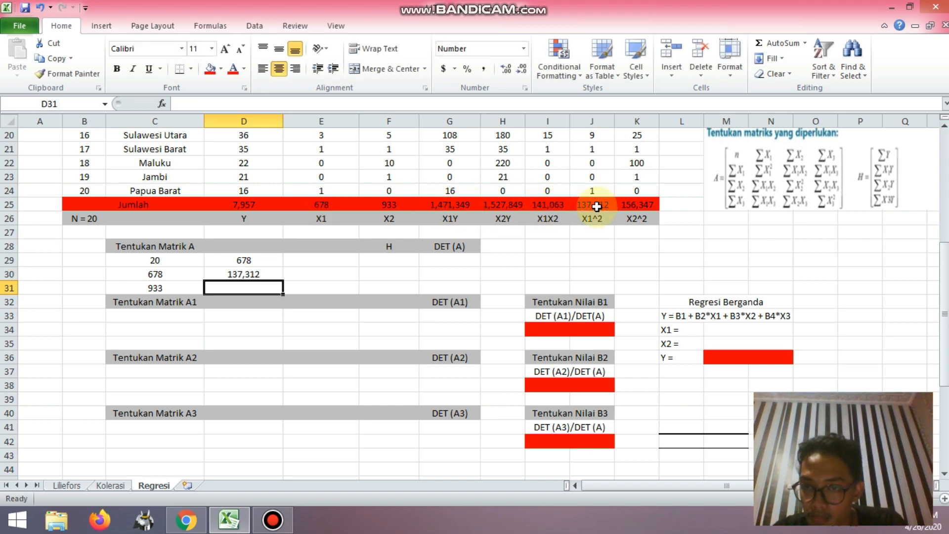
pyautogui.write('=')
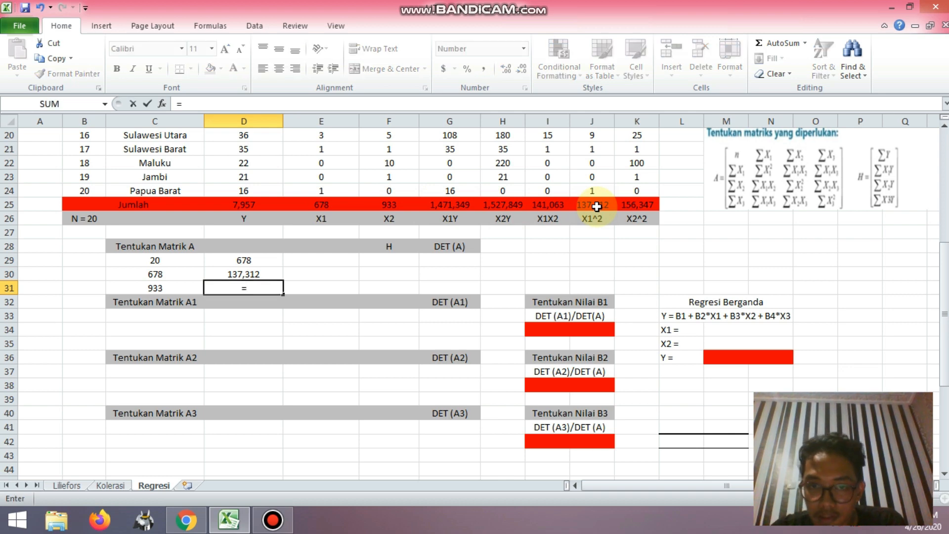
pyautogui.click(545, 206)
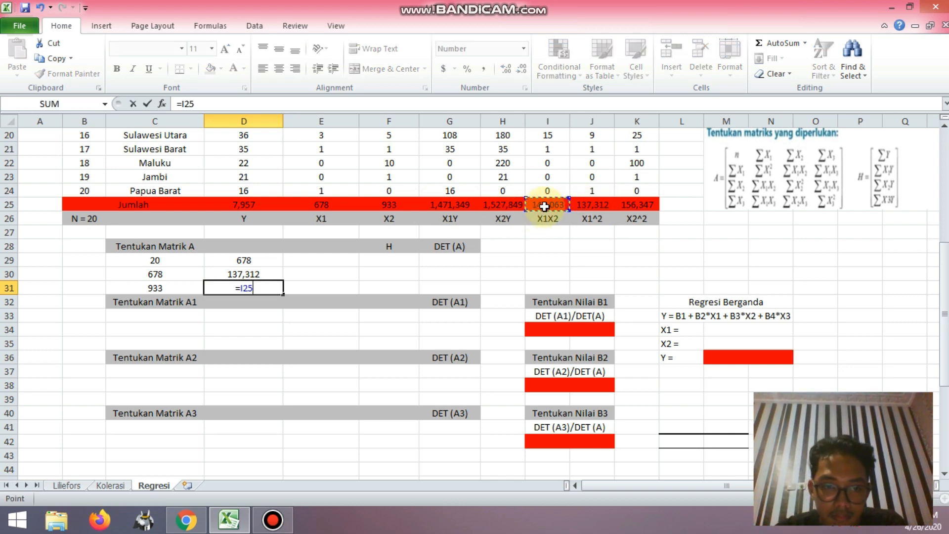
pyautogui.press('Return')
# Link the top of Matrik A's third column, E29, to the X2 total with =F25.
pyautogui.press('Right')
pyautogui.press('Up')
pyautogui.press('Up')
pyautogui.press('Up')
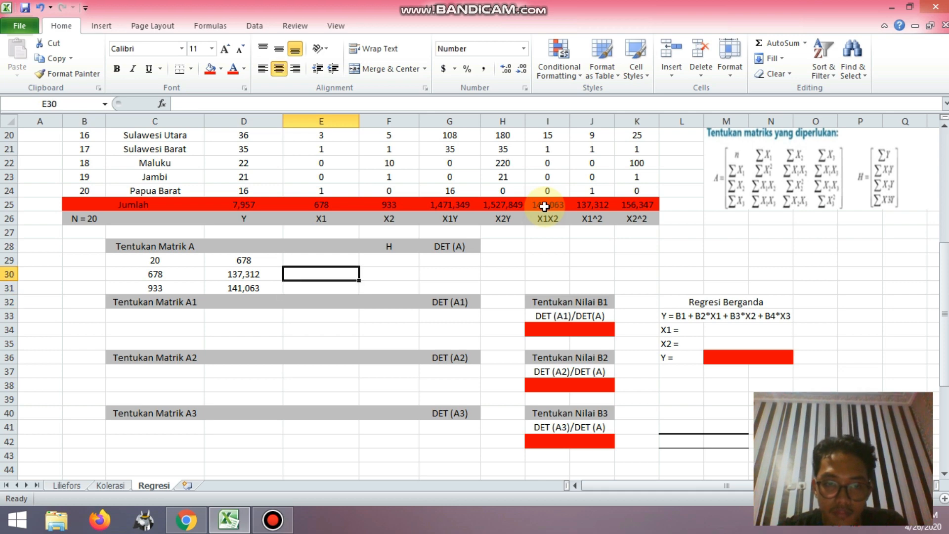
pyautogui.write('=')
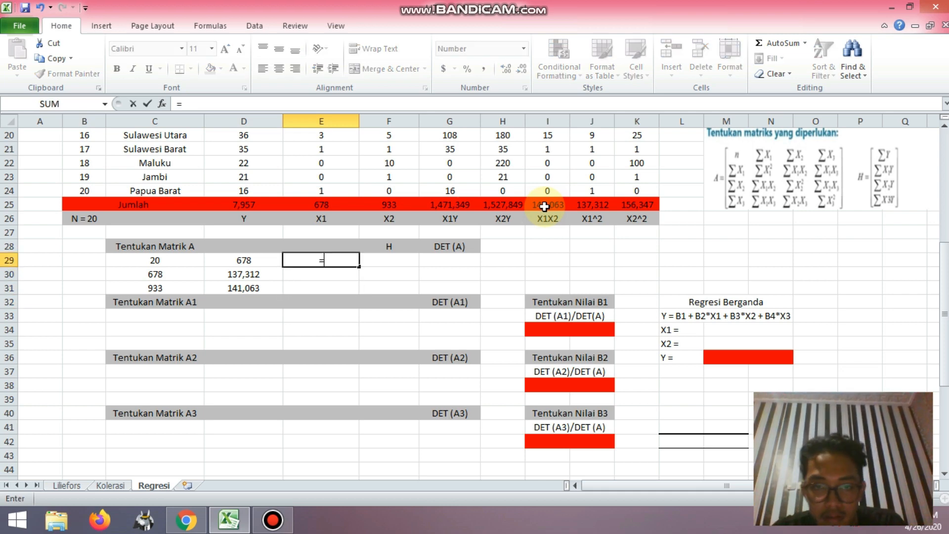
pyautogui.click(390, 208)
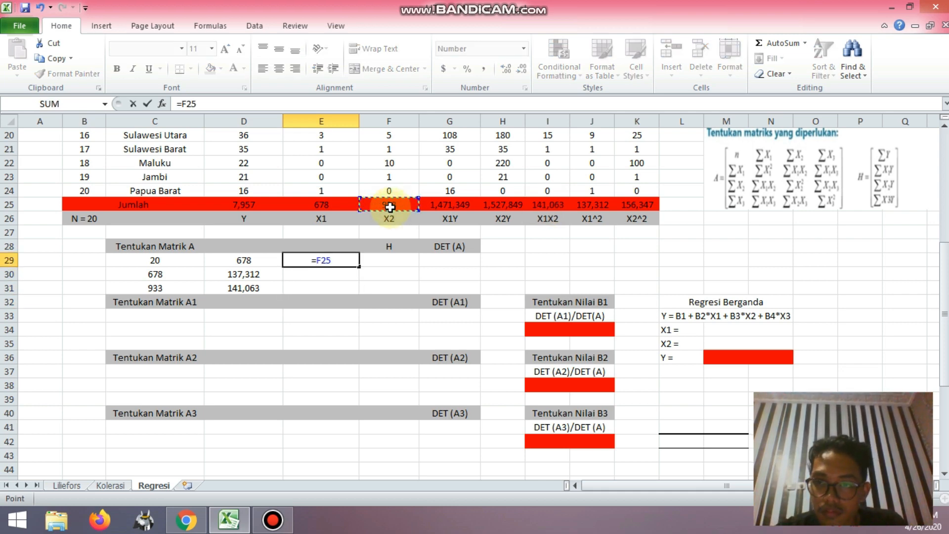
pyautogui.press('Return')
# Complete the third column of Matrik A with =I25 in E30 and =K25 in E31.
pyautogui.write('=')
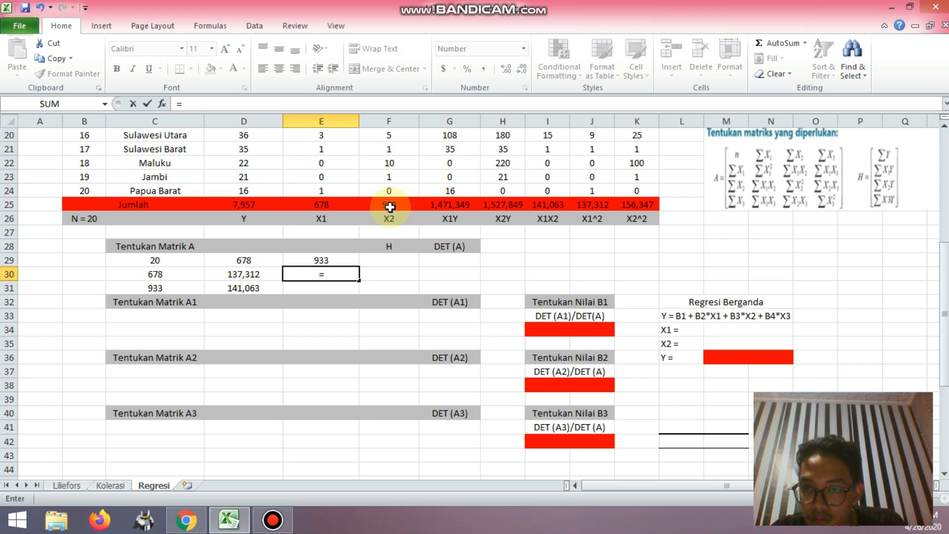
pyautogui.click(555, 206)
pyautogui.press('Return')
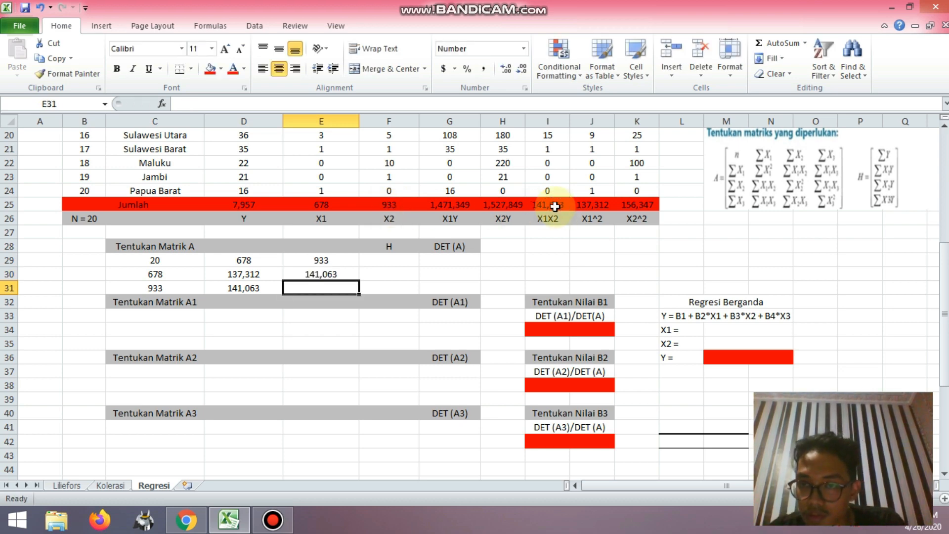
pyautogui.write('=')
pyautogui.click(644, 205)
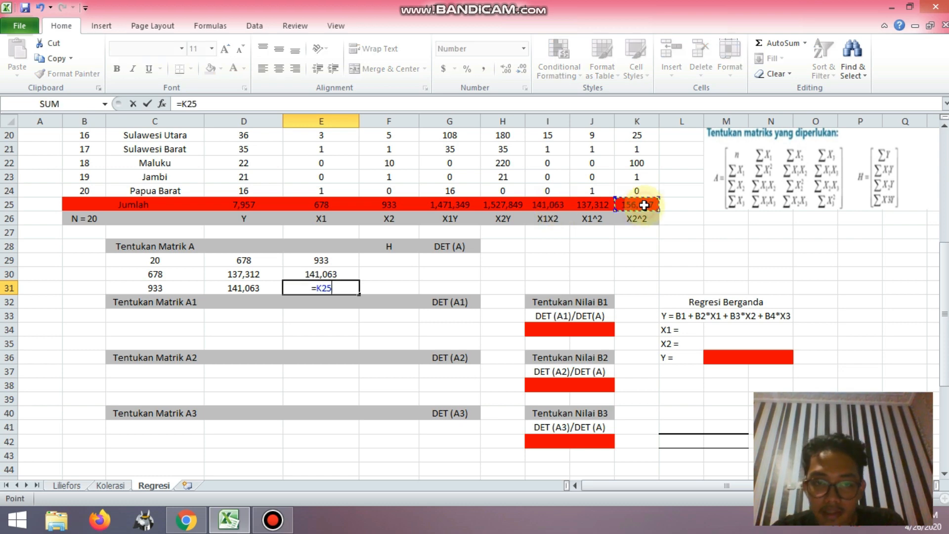
pyautogui.press('Return')
# Link the first element of the H column, F29, to the Y total with =D25.
pyautogui.press('Right')
pyautogui.press('Up')
pyautogui.press('Up')
pyautogui.press('Up')
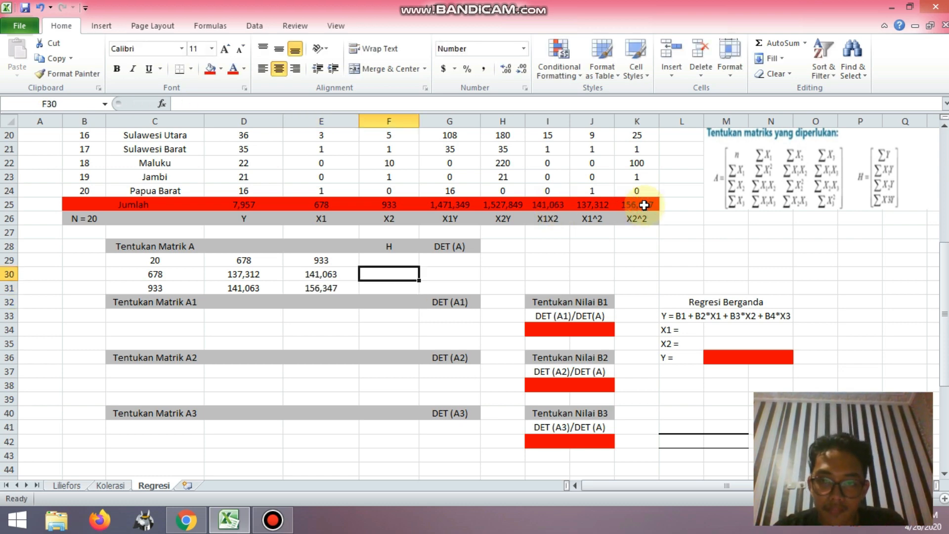
pyautogui.click(256, 204)
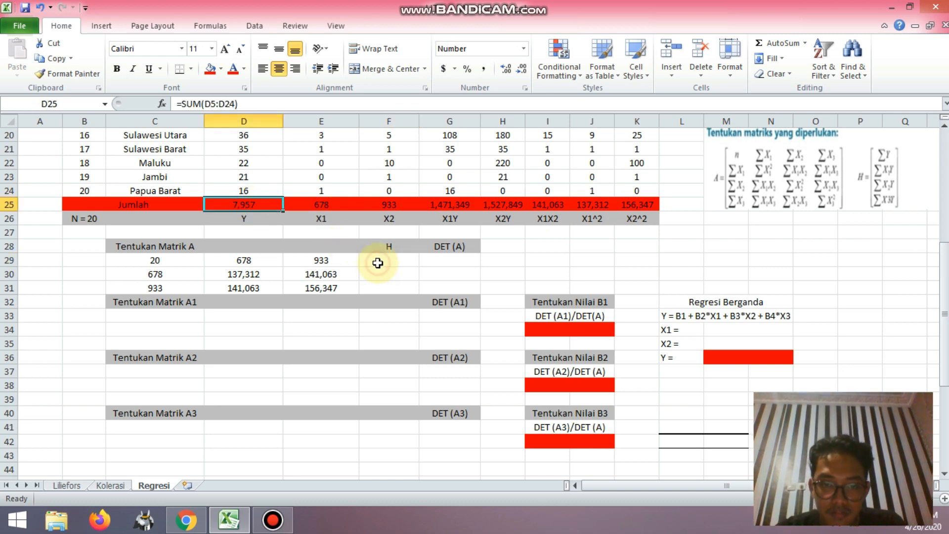
pyautogui.click(374, 260)
pyautogui.write('=')
pyautogui.click(272, 205)
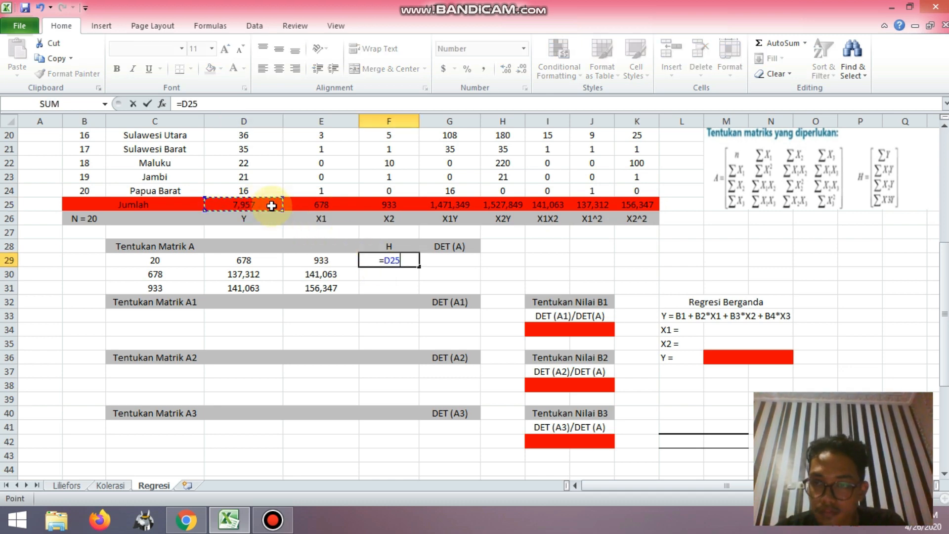
pyautogui.press('Return')
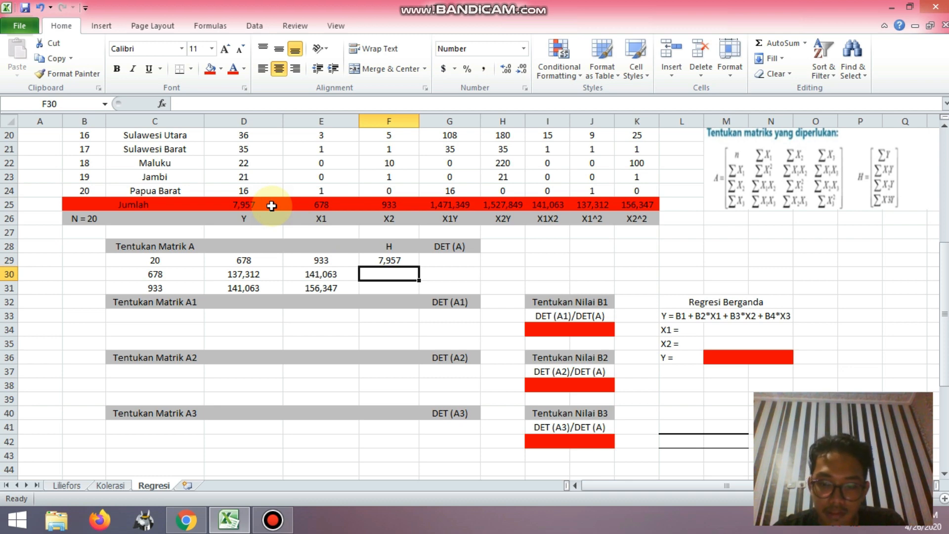
# Complete the H column with =G25 in F30 and =H25 in F31, and move to C33 under Tentukan Matrik A1.
pyautogui.write('=')
pyautogui.click(431, 205)
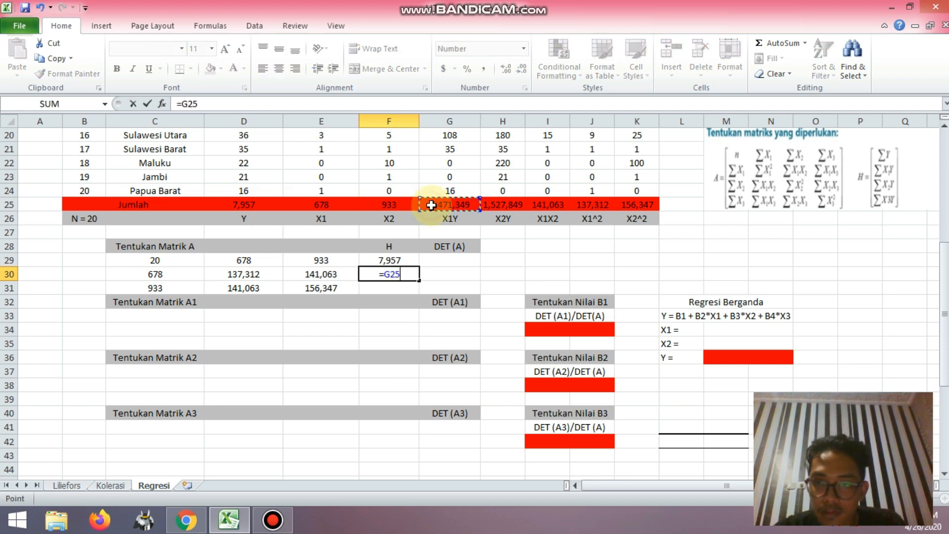
pyautogui.press('Return')
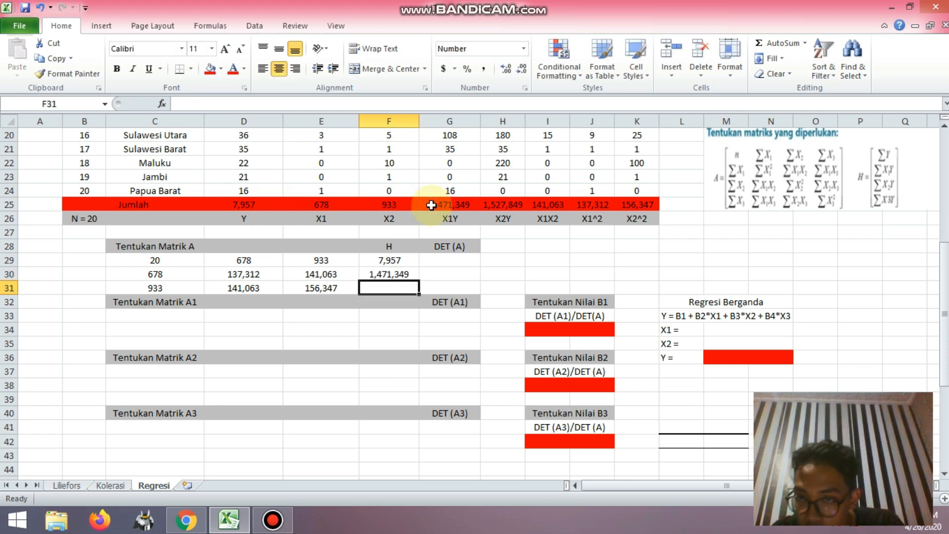
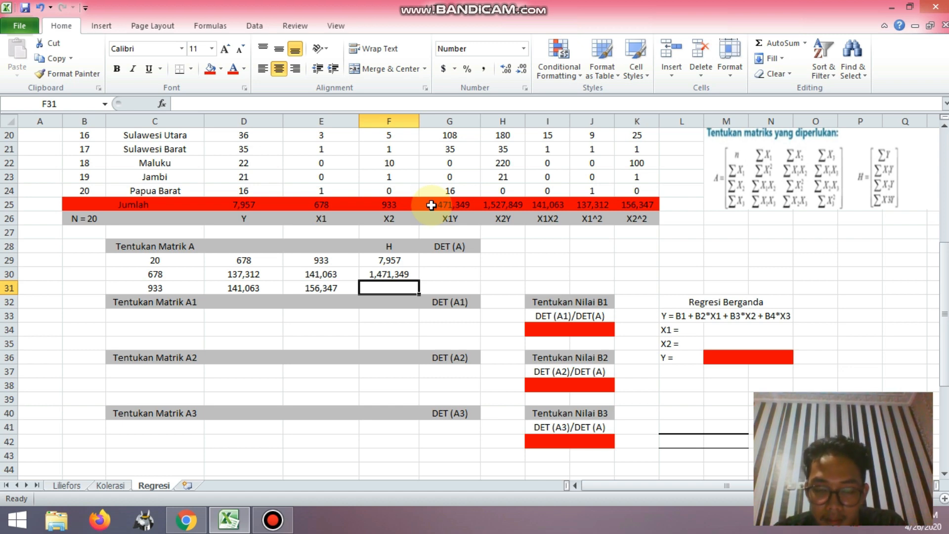
pyautogui.write('=')
pyautogui.click(503, 205)
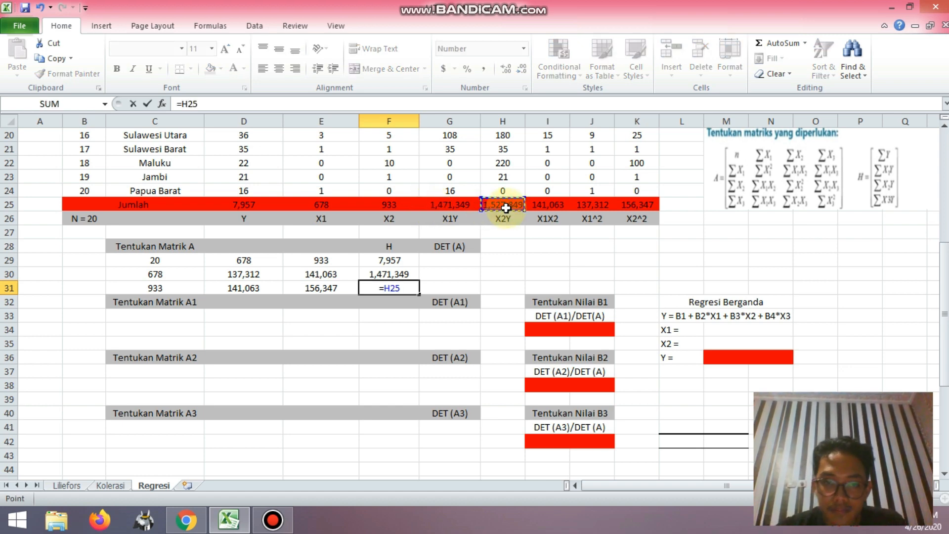
pyautogui.press('Return')
pyautogui.press('Left')
pyautogui.press('Left')
pyautogui.press('Left')
pyautogui.press('Down')
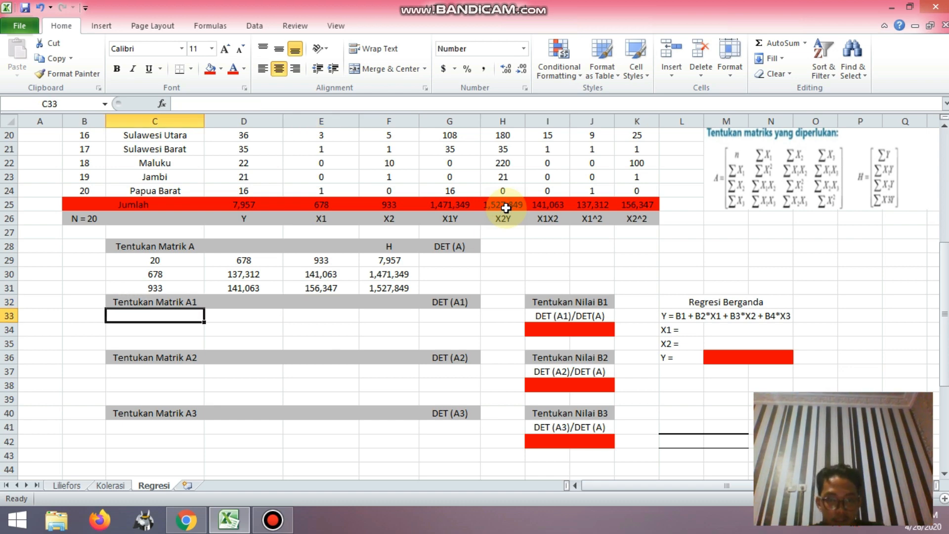
# Fill Matrik A1's first column, C33:C35, with the H column by entering =F29 in C33 and copying it down.
pyautogui.write('=')
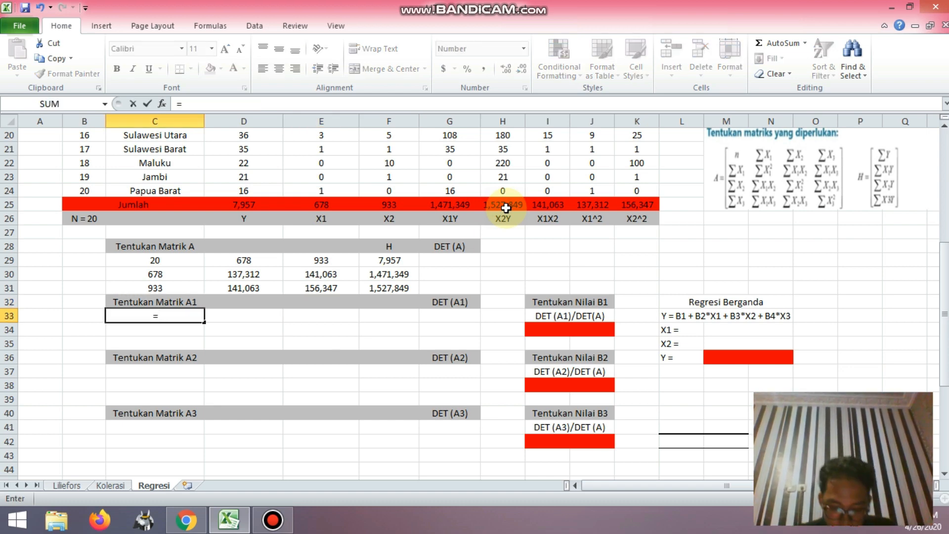
pyautogui.click(399, 261)
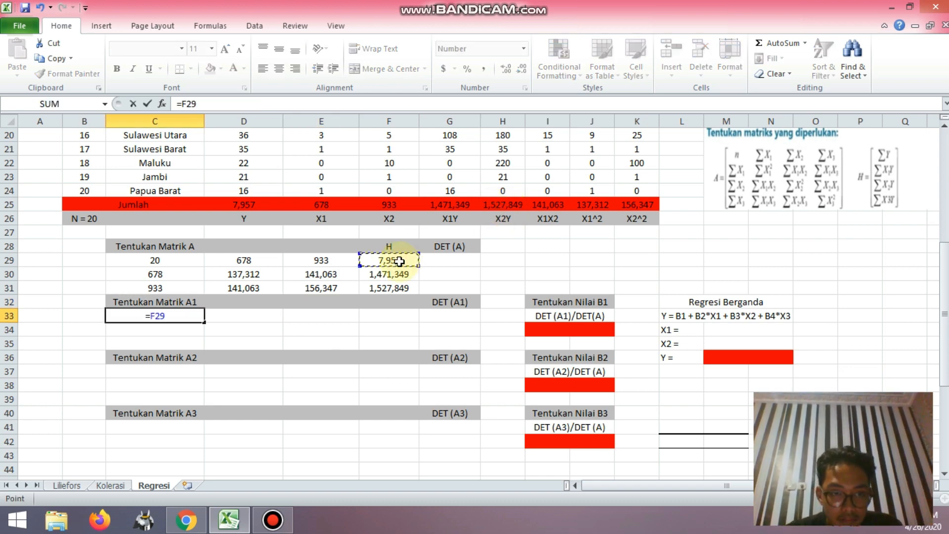
pyautogui.press('Return')
pyautogui.click(198, 318)
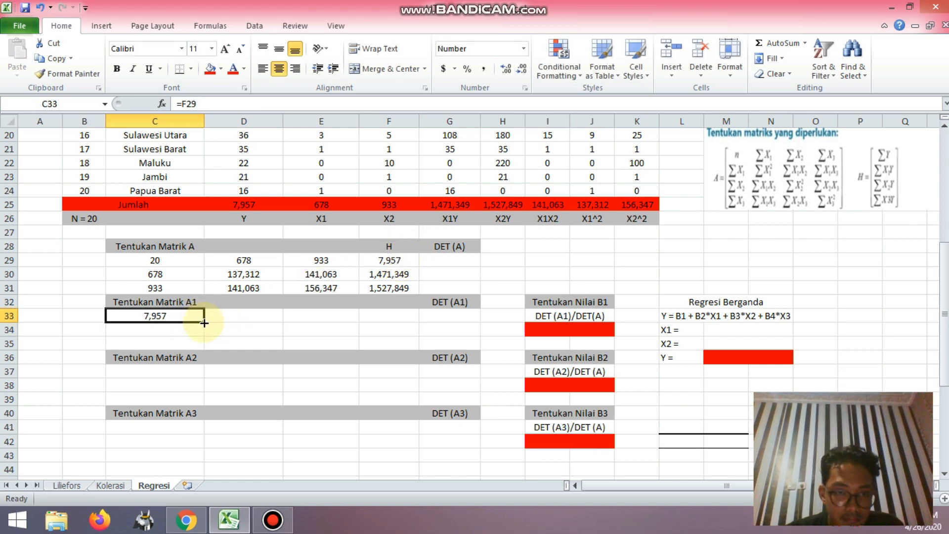
pyautogui.moveTo(204, 323); pyautogui.dragTo(201, 344)
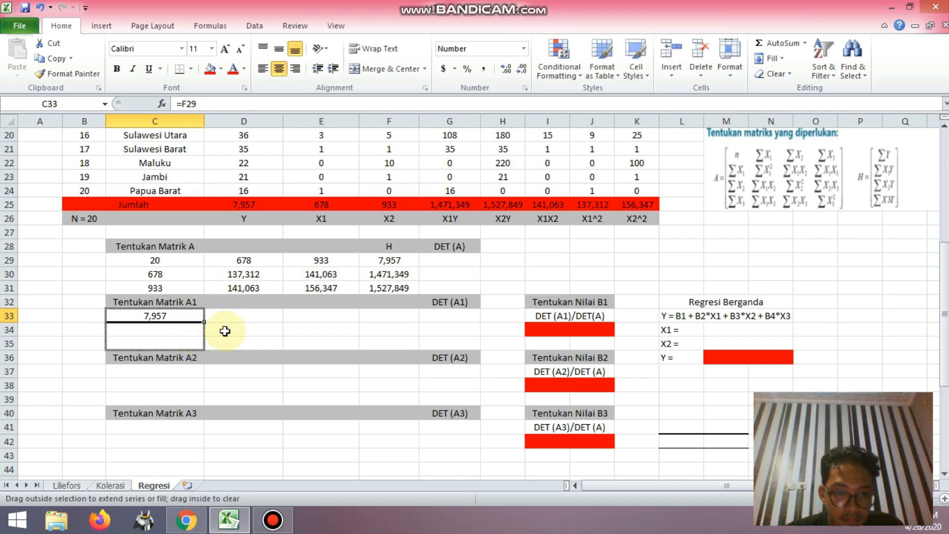
# Fill Matrik A1's second column, D33:D35, from Matrik A's second column with =D29 copied down.
pyautogui.click(253, 313)
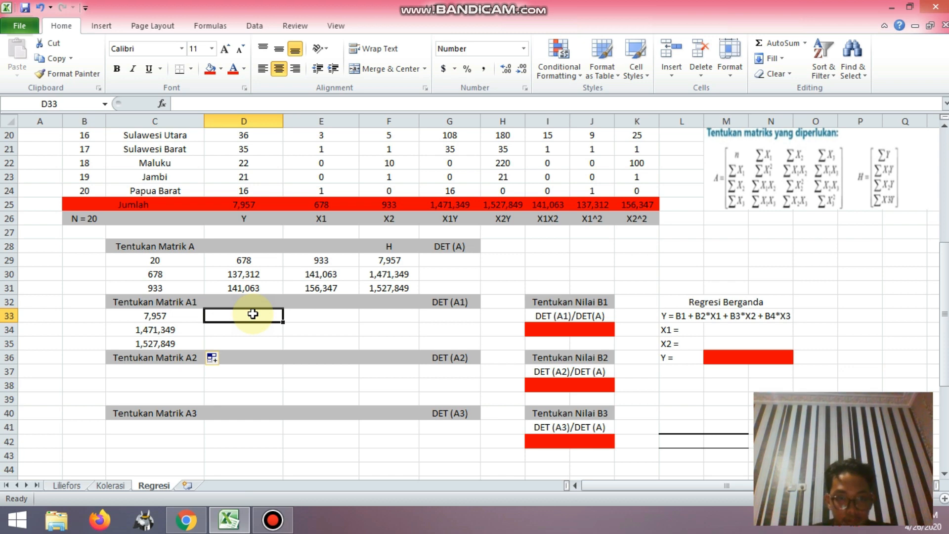
pyautogui.write('=')
pyautogui.click(254, 259)
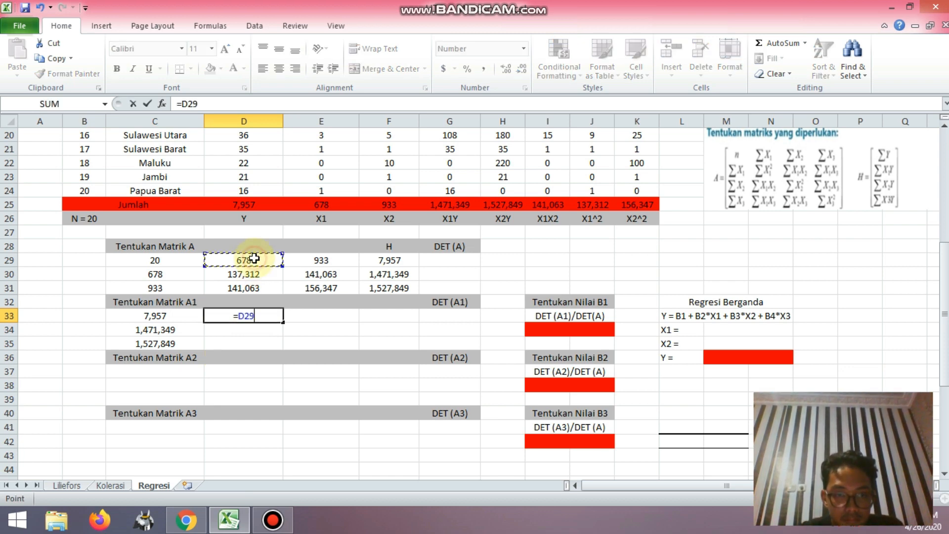
pyautogui.press('Return')
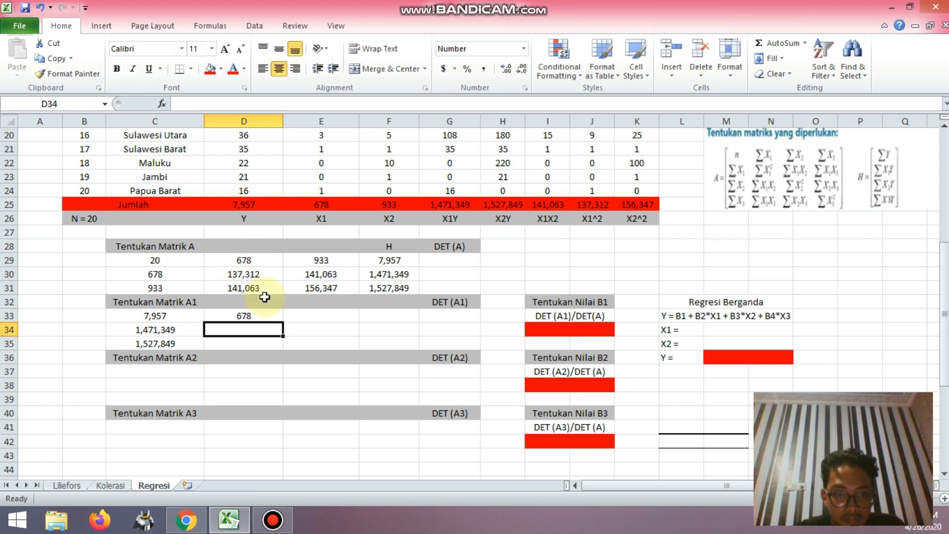
pyautogui.click(281, 321)
pyautogui.moveTo(281, 320); pyautogui.dragTo(282, 345)
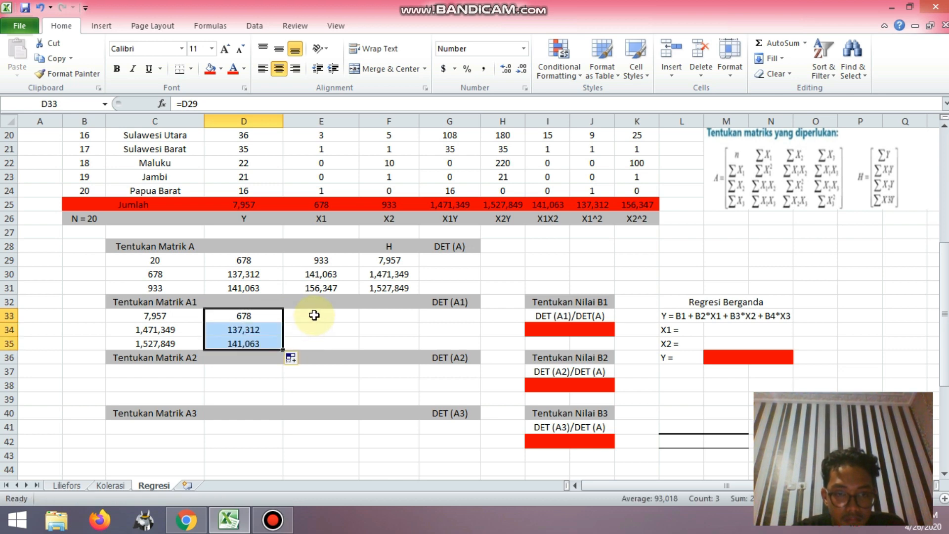
# Fill Matrik A1's third column, E33:E35, from Matrik A's third column with =E29 copied down.
pyautogui.click(314, 315)
pyautogui.write('=')
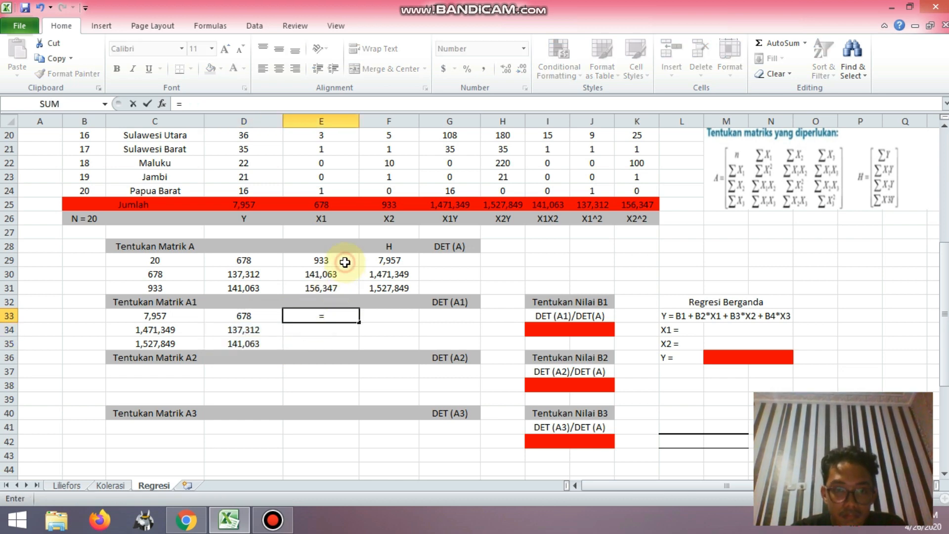
pyautogui.click(345, 262)
pyautogui.press('Return')
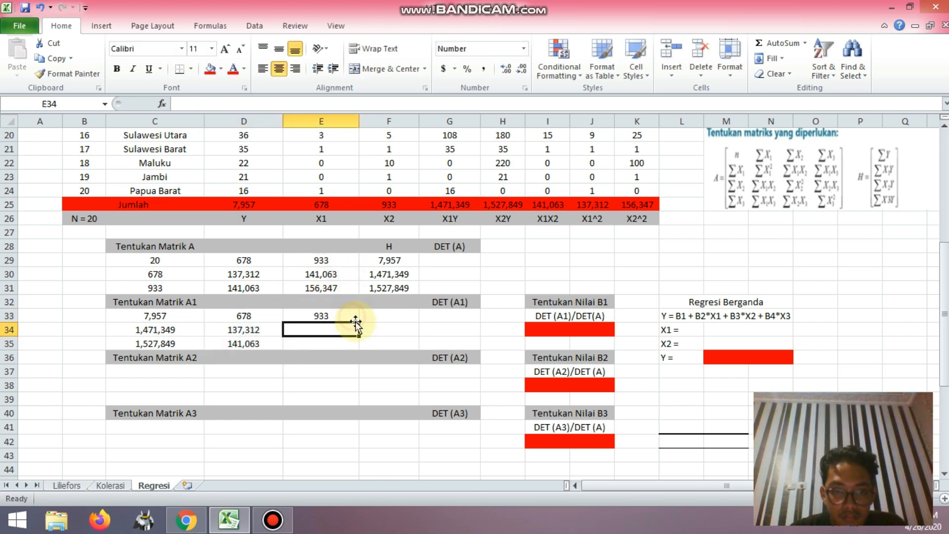
pyautogui.click(354, 319)
pyautogui.moveTo(358, 322); pyautogui.dragTo(358, 346)
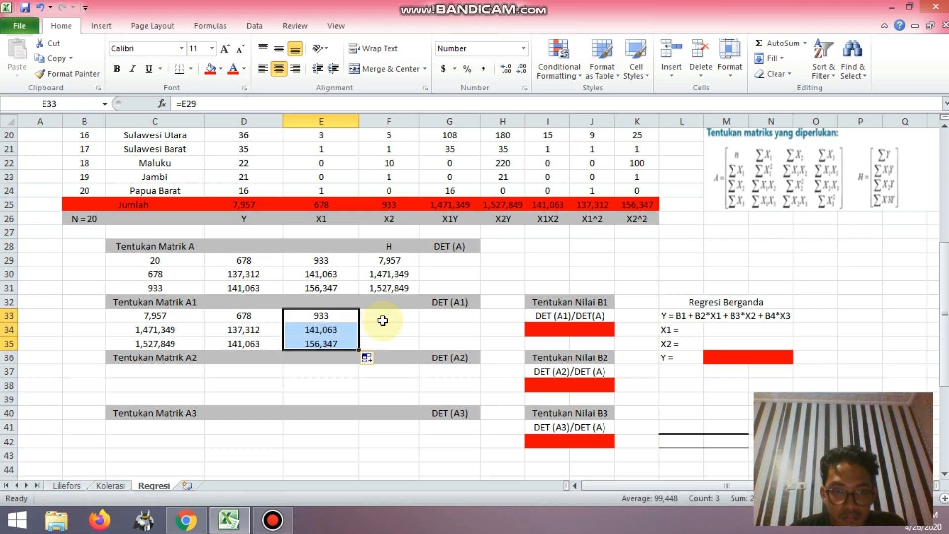
# Put Matrik A's replaced first column beside Matrik A1 in F33:F35, using =C29 copied down.
pyautogui.click(381, 315)
pyautogui.write('=')
pyautogui.click(185, 266)
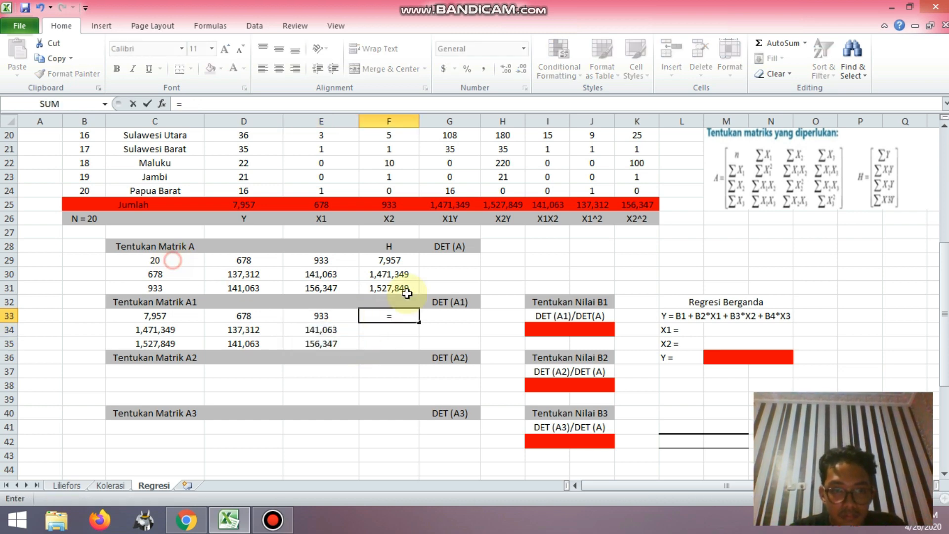
pyautogui.press('Return')
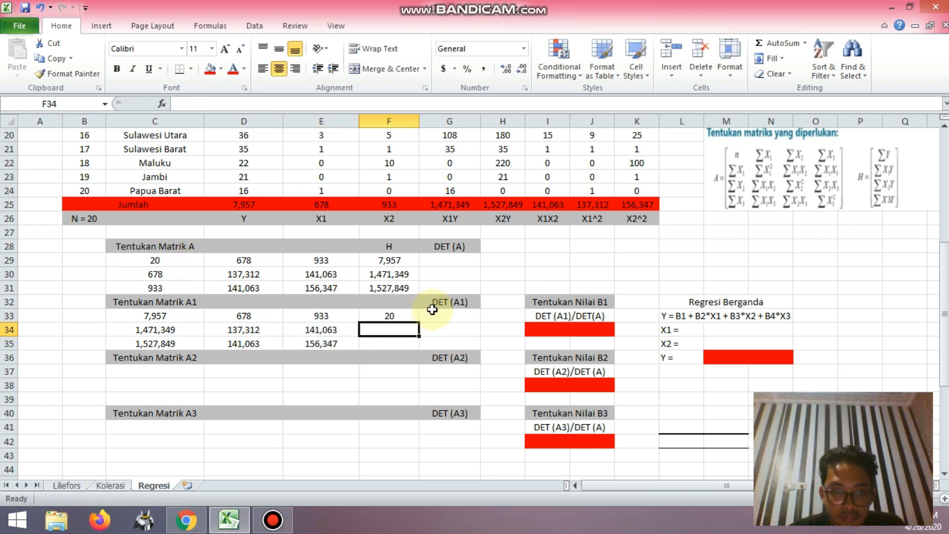
pyautogui.click(402, 316)
pyautogui.moveTo(419, 323); pyautogui.dragTo(417, 346)
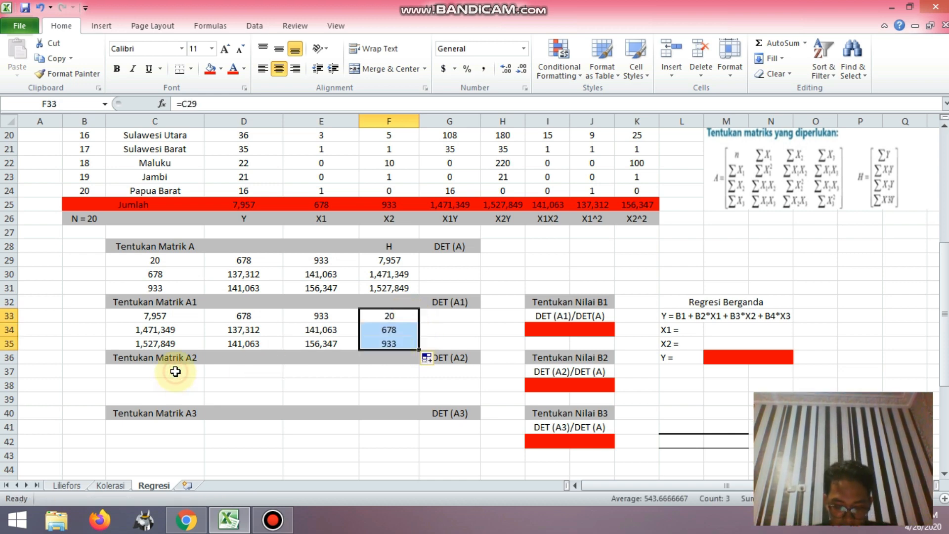
# Fill Matrik A2's first column, C37:C39, from Matrik A's first column with =C29 copied down.
pyautogui.click(176, 372)
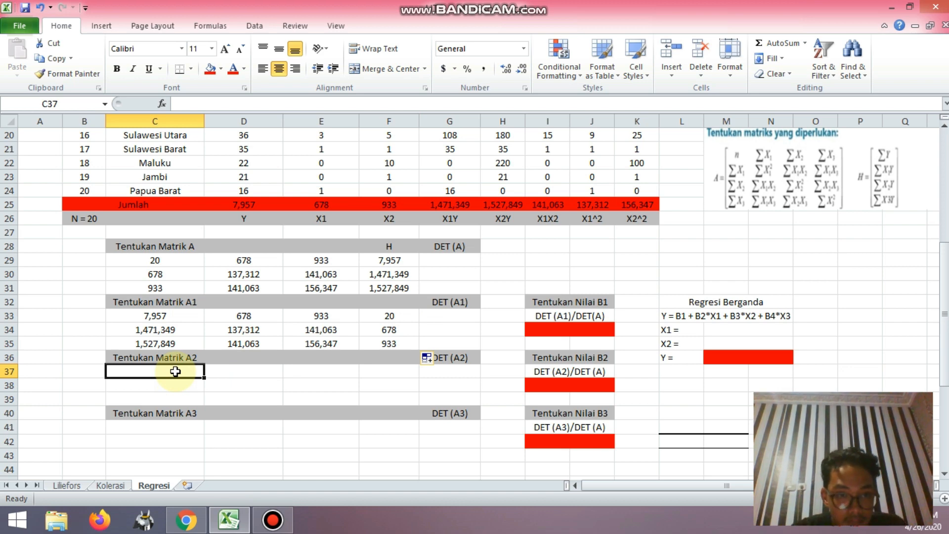
pyautogui.write('=')
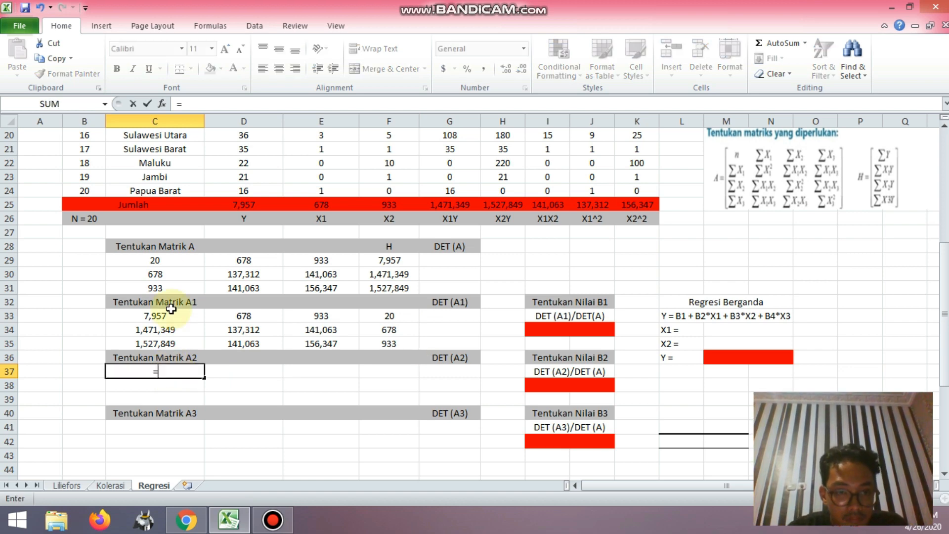
pyautogui.click(161, 261)
pyautogui.press('Return')
pyautogui.click(178, 371)
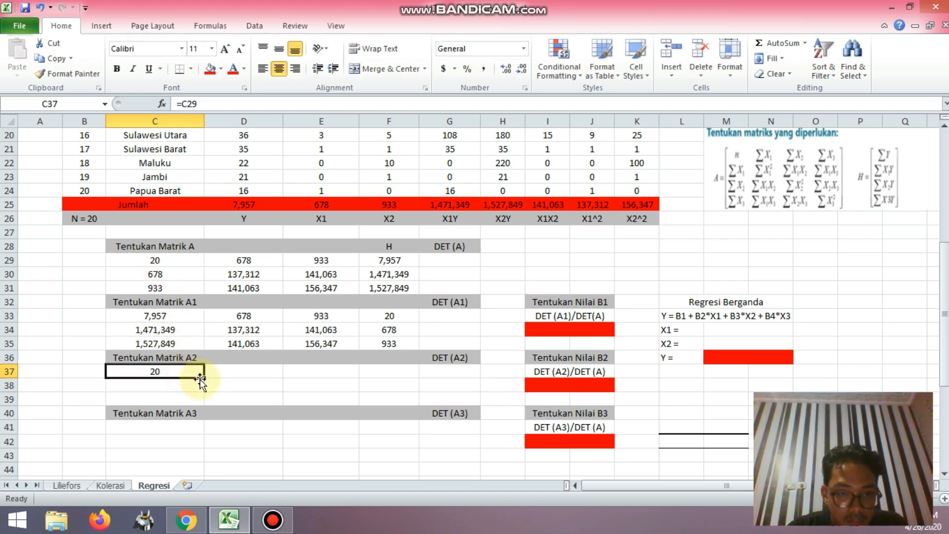
pyautogui.moveTo(202, 380); pyautogui.dragTo(201, 399)
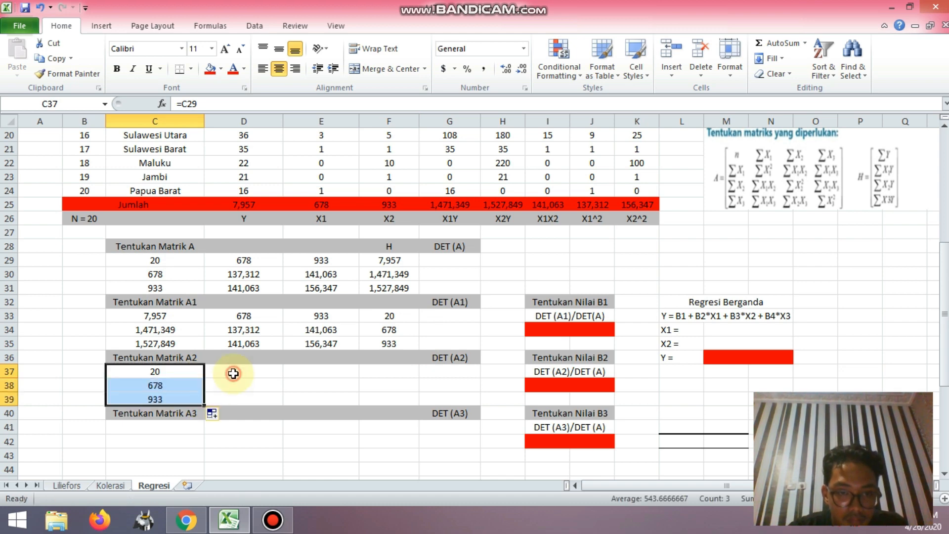
# Fill Matrik A2's second column, D37:D39, with the H column using =F29 copied down.
pyautogui.click(235, 373)
pyautogui.write('=')
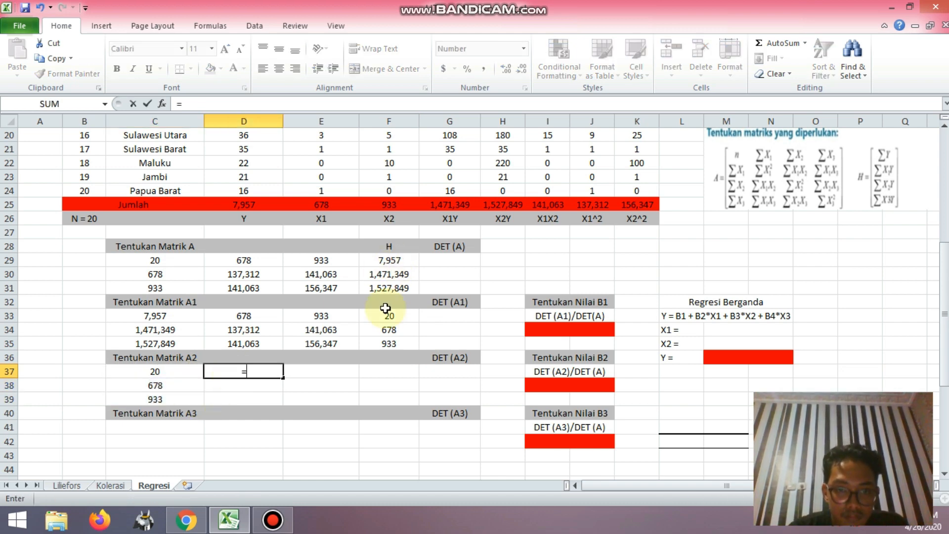
pyautogui.click(395, 264)
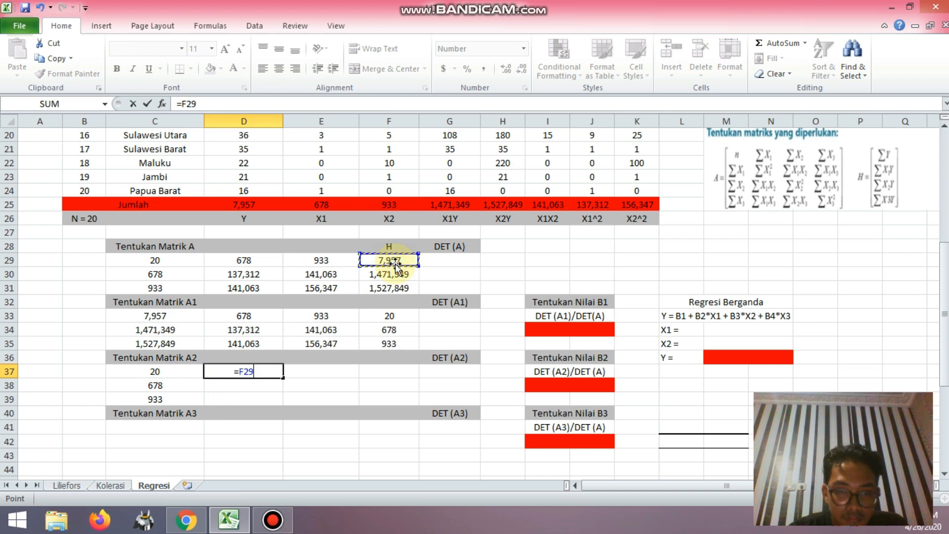
pyautogui.press('Return')
pyautogui.click(261, 370)
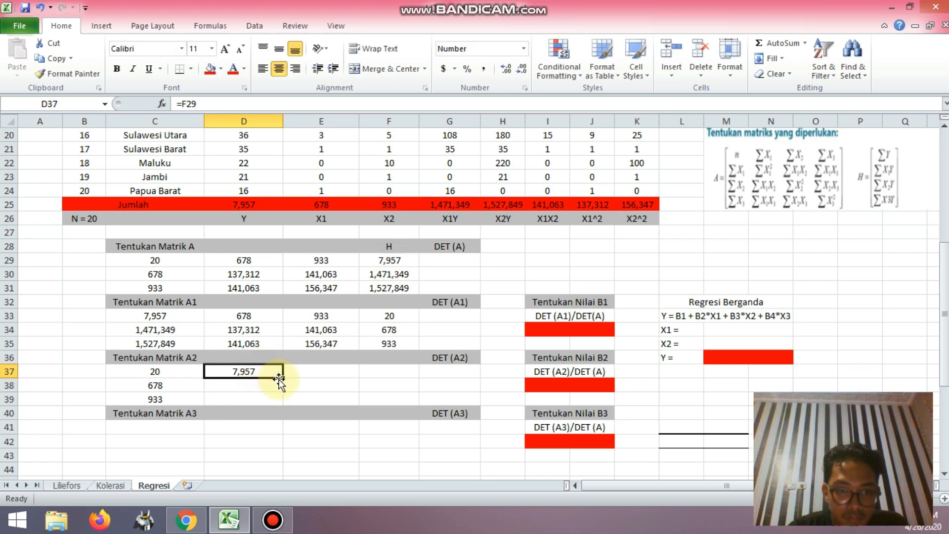
pyautogui.moveTo(282, 380); pyautogui.dragTo(282, 403)
# Fill Matrik A2's third column, E37:E39, from Matrik A's third column with =E29 copied down.
pyautogui.click(320, 370)
pyautogui.write('=')
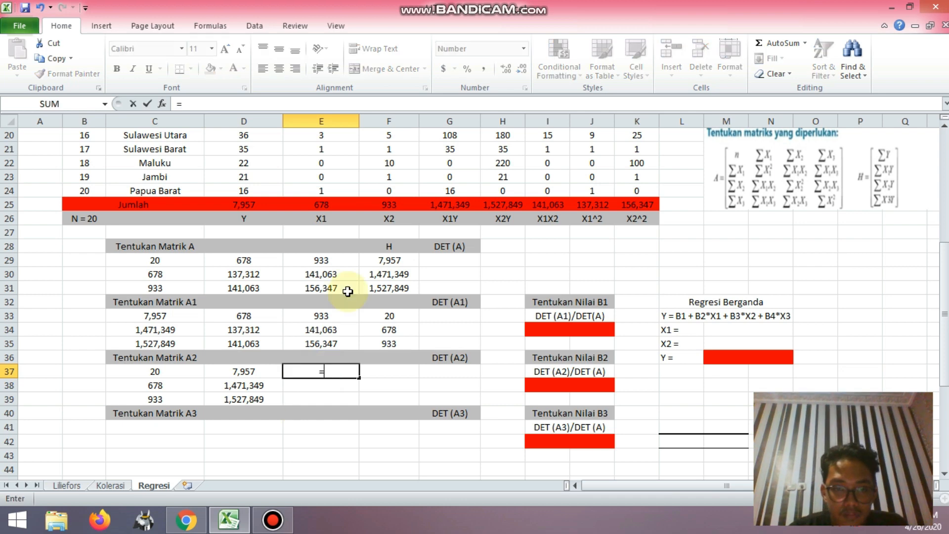
pyautogui.click(344, 262)
pyautogui.press('Return')
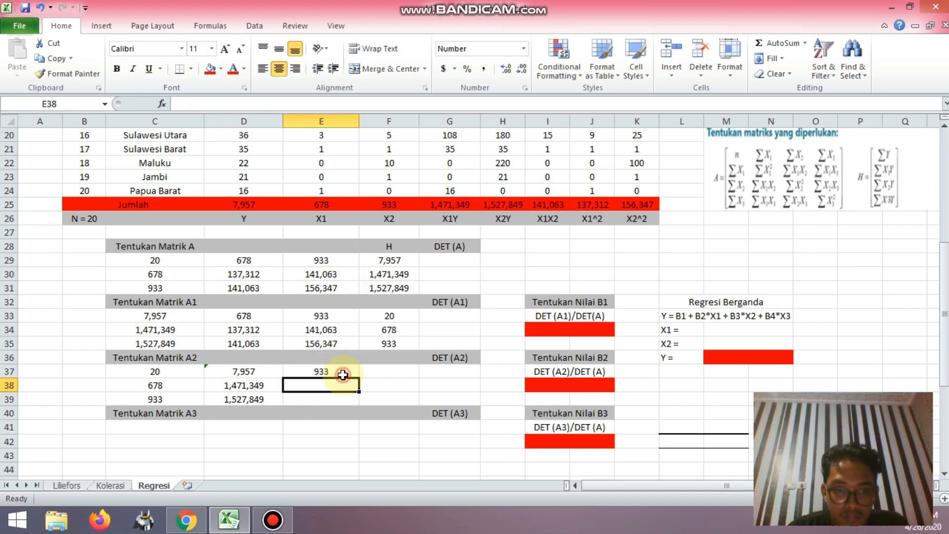
pyautogui.click(343, 374)
pyautogui.moveTo(359, 378); pyautogui.dragTo(360, 401)
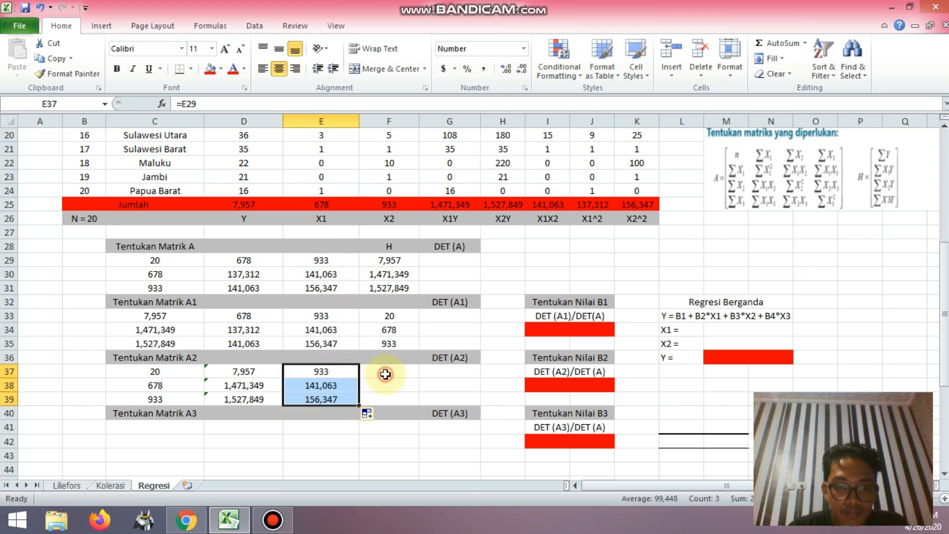
# Put Matrik A's replaced second column beside Matrik A2 in F37:F39, using =D29 copied down.
pyautogui.click(385, 374)
pyautogui.write('=')
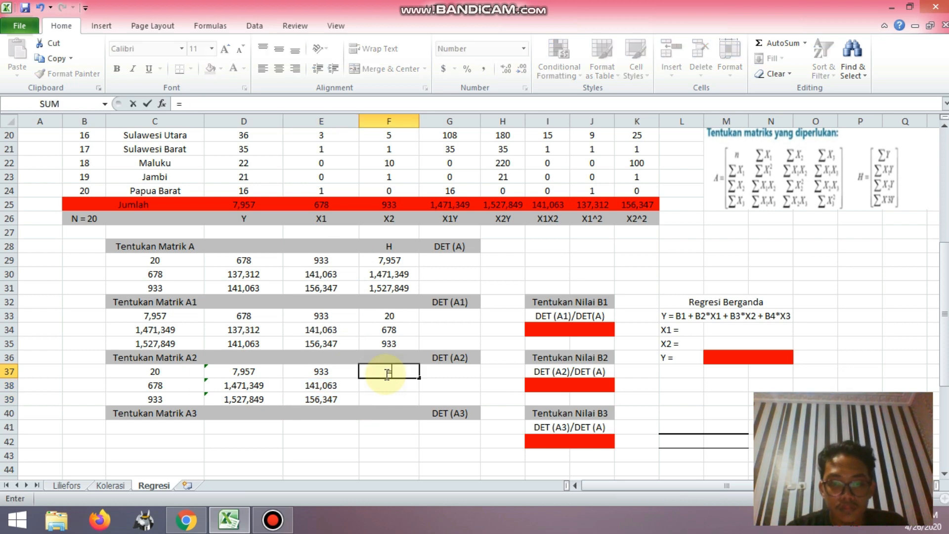
pyautogui.click(266, 262)
pyautogui.press('Return')
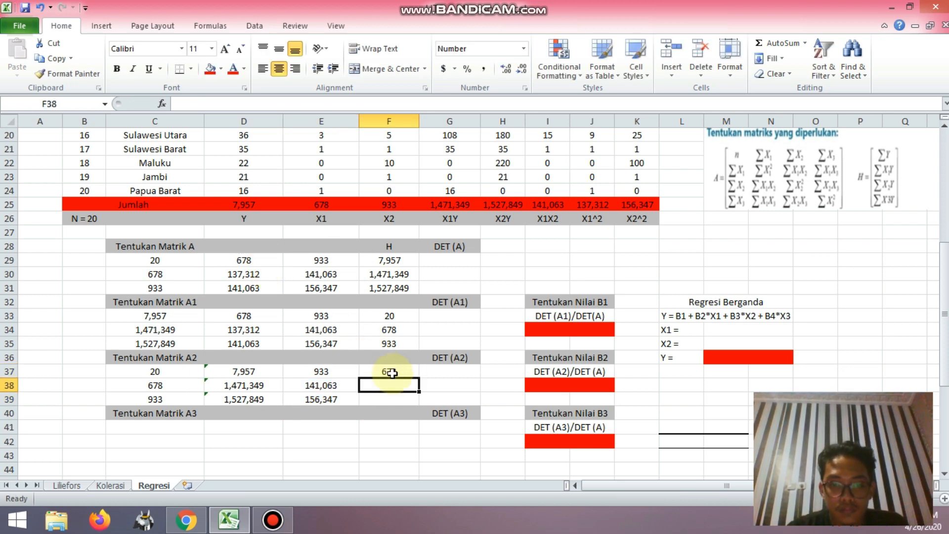
pyautogui.click(388, 371)
pyautogui.moveTo(420, 377); pyautogui.dragTo(421, 406)
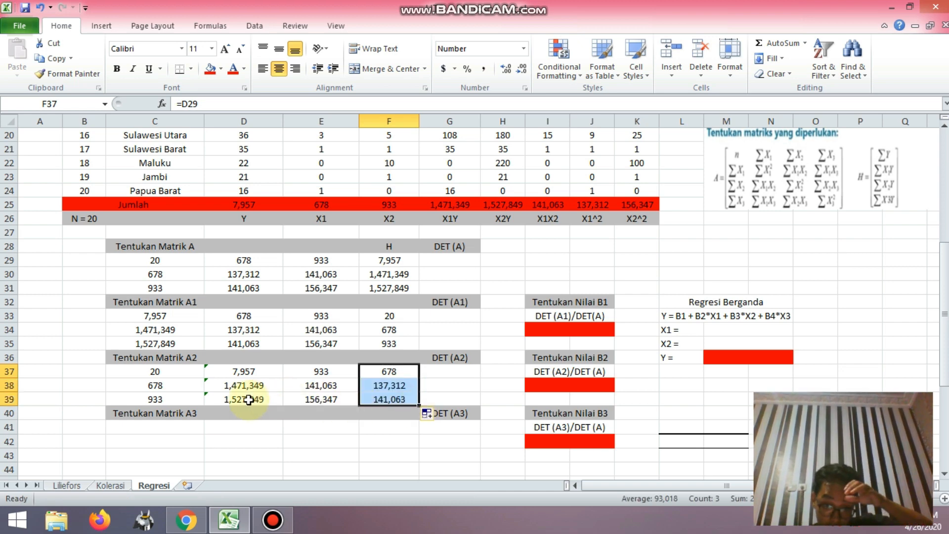
# Fill Matrik A3's first column, C41:C43, from Matrik A's first column with =C29 copied down.
pyautogui.click(192, 428)
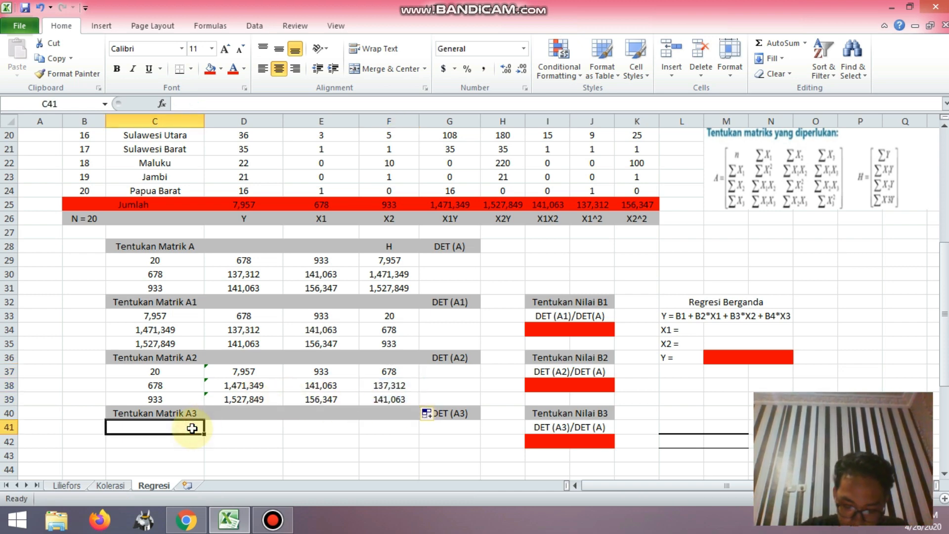
pyautogui.write('=')
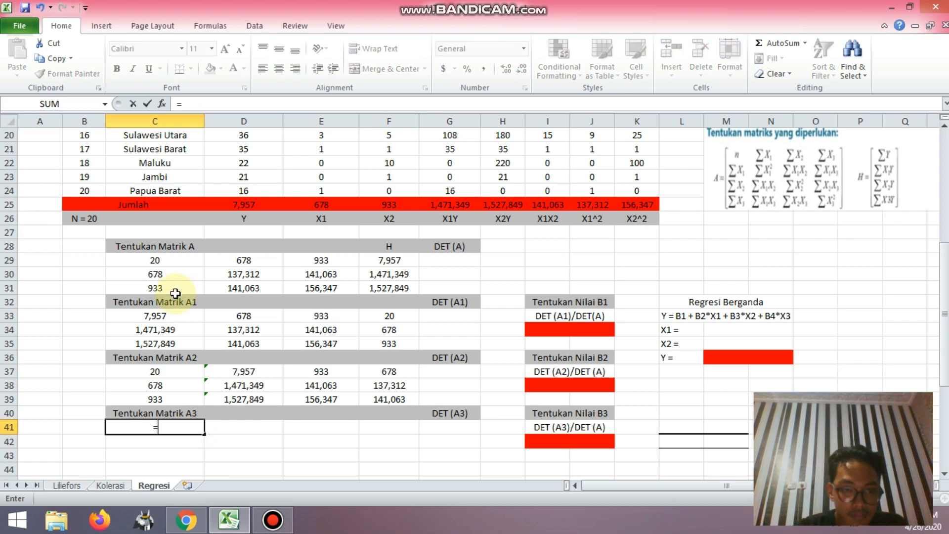
pyautogui.click(173, 260)
pyautogui.press('Return')
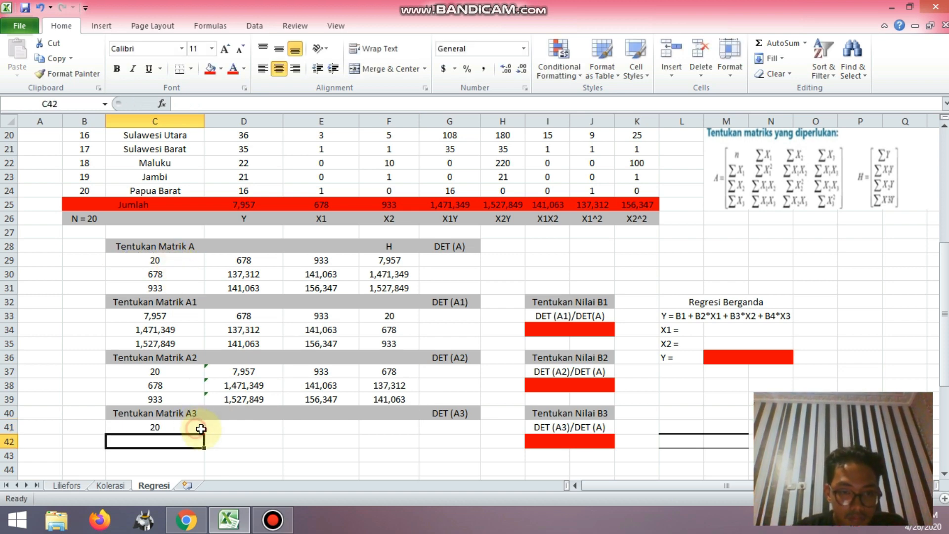
pyautogui.click(195, 426)
pyautogui.moveTo(204, 434); pyautogui.dragTo(205, 452)
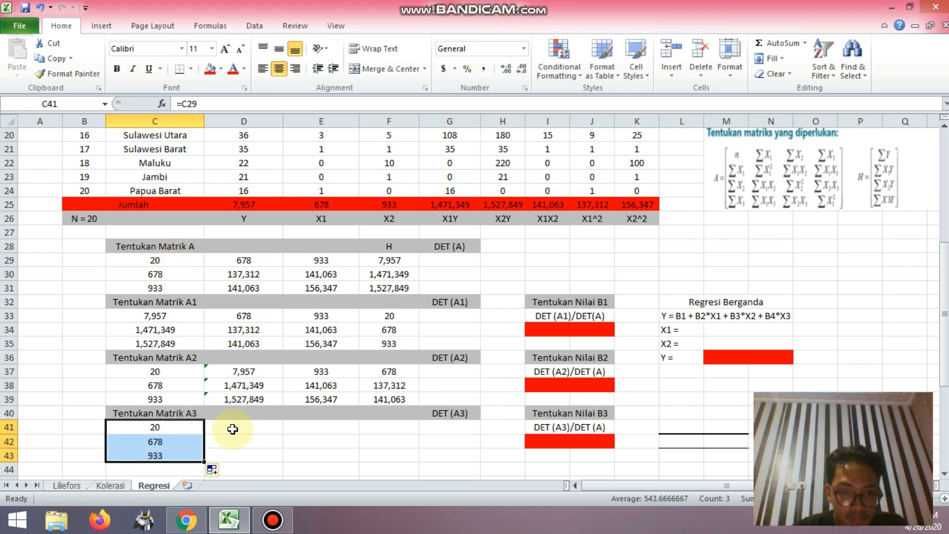
# Fill Matrik A3's second column, D41:D43, from Matrik A's second column with =D29 copied down.
pyautogui.click(233, 428)
pyautogui.write('=')
pyautogui.click(263, 260)
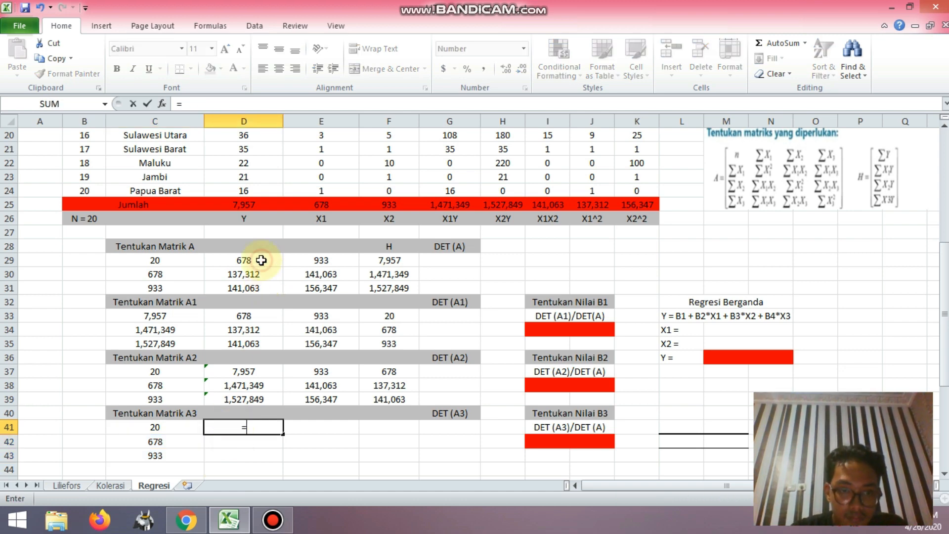
pyautogui.press('Return')
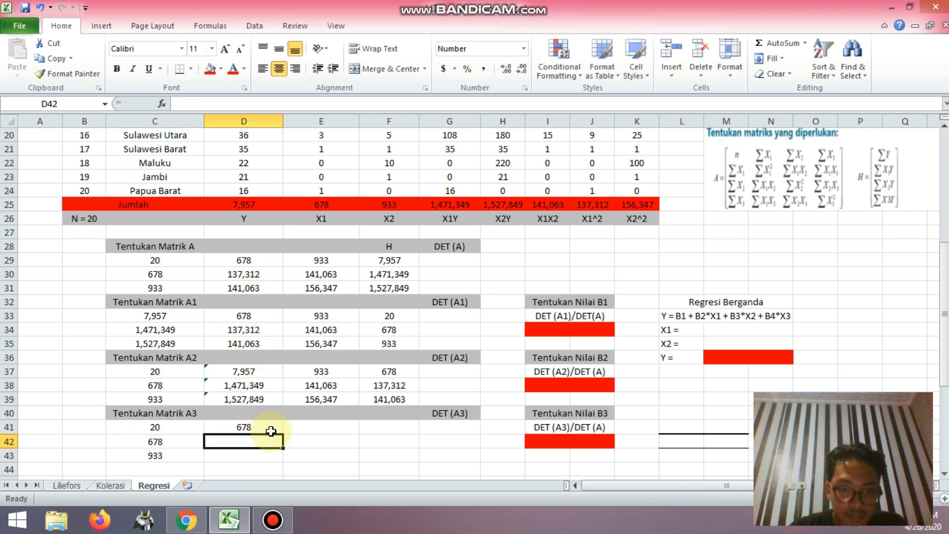
pyautogui.click(269, 428)
pyautogui.moveTo(282, 435); pyautogui.dragTo(282, 456)
# Fill Matrik A3's third column, E41:E43, from the H column with =F29 copied down.
pyautogui.moveTo(319, 427); pyautogui.dragTo(318, 426)
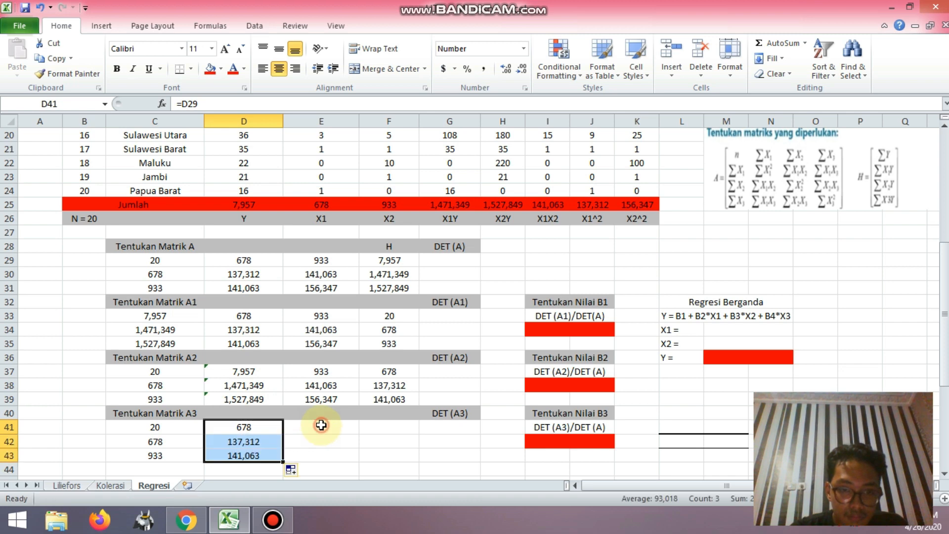
pyautogui.click(318, 426)
pyautogui.write('=')
pyautogui.click(399, 257)
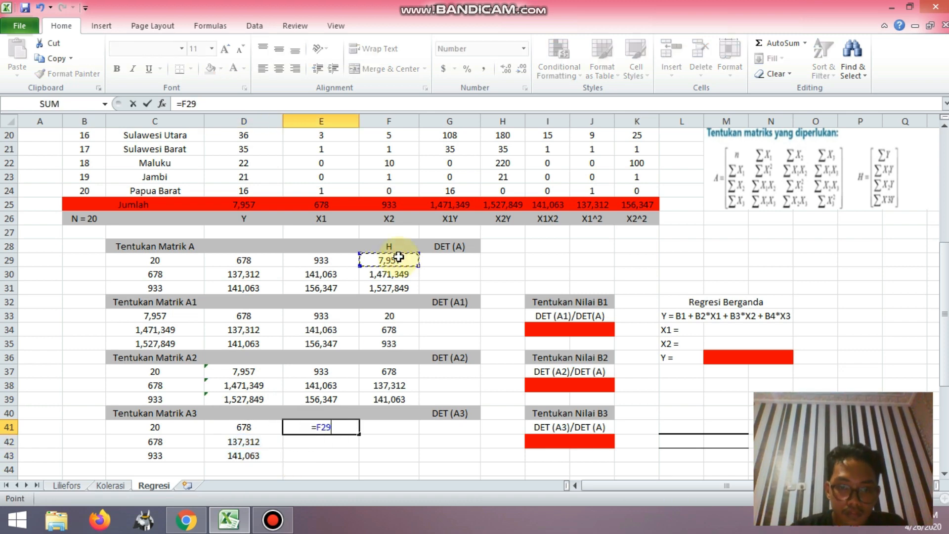
pyautogui.press('Return')
pyautogui.click(346, 429)
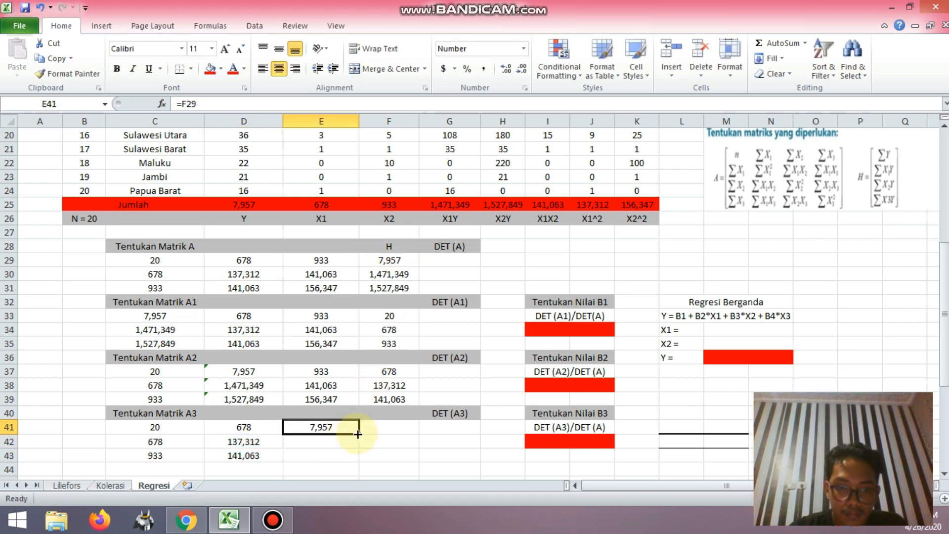
pyautogui.moveTo(359, 434); pyautogui.dragTo(360, 458)
# Put Matrik A's replaced third column beside Matrik A3 in F41:F43, using =E29 copied down.
pyautogui.click(387, 429)
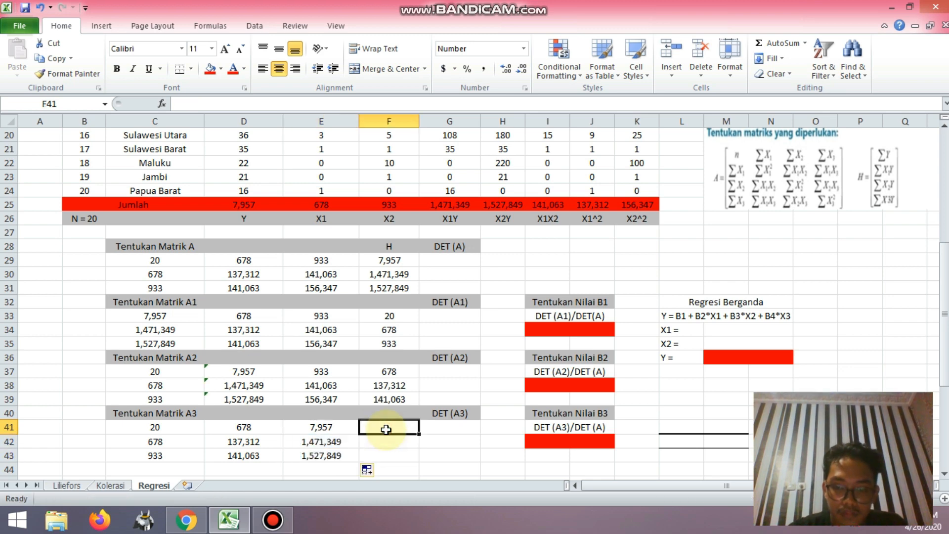
pyautogui.write('=')
pyautogui.click(334, 258)
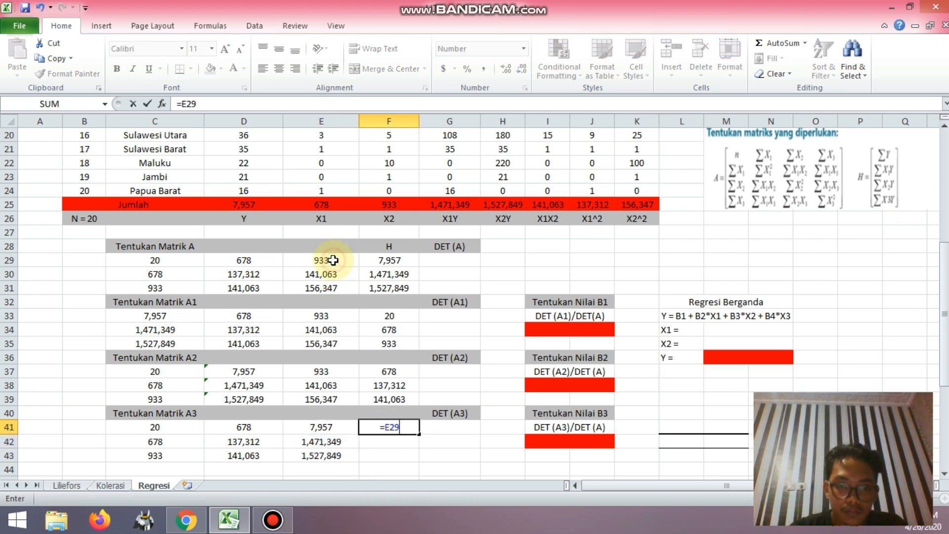
pyautogui.press('Return')
pyautogui.click(412, 428)
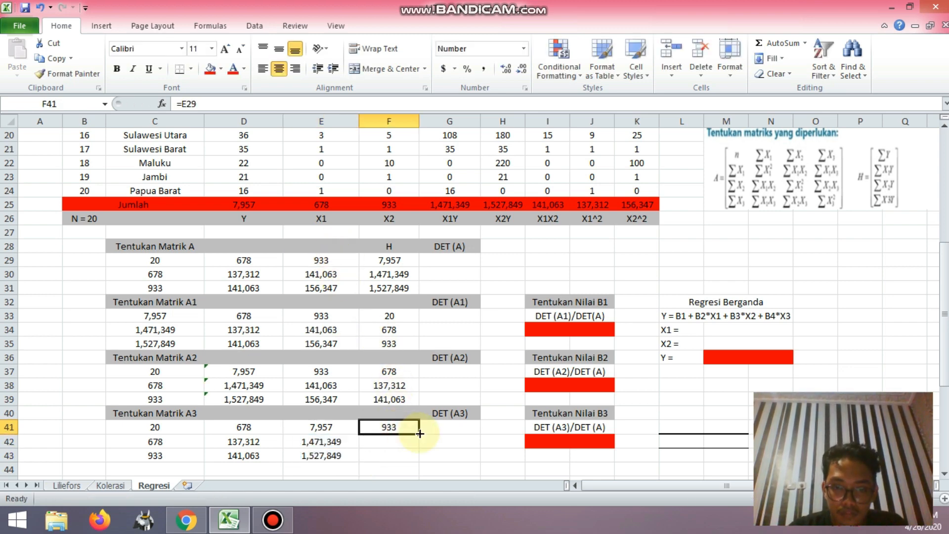
pyautogui.moveTo(419, 435); pyautogui.dragTo(419, 458)
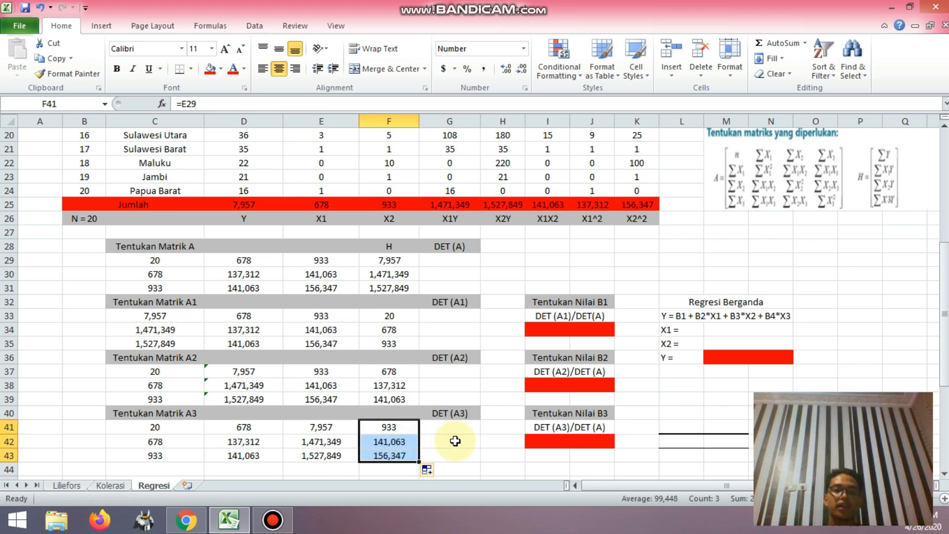
# Calculate DET (A) in G29 with =MDETERM(C29:E31).
pyautogui.click(458, 259)
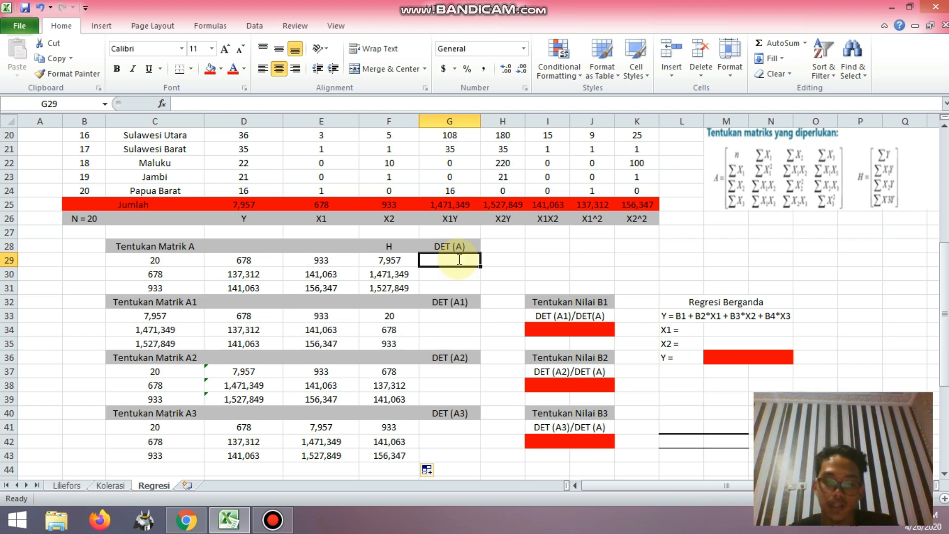
pyautogui.write('=mde')
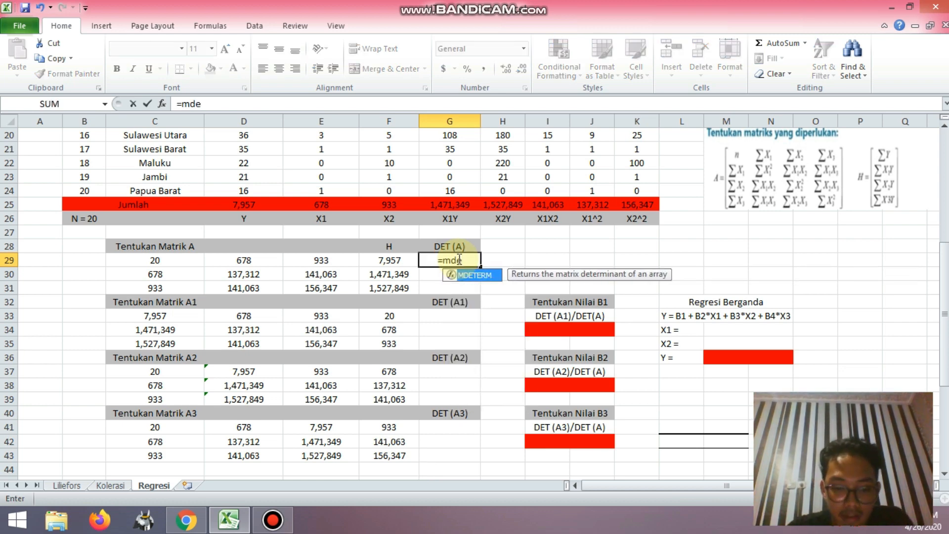
pyautogui.write('term(')
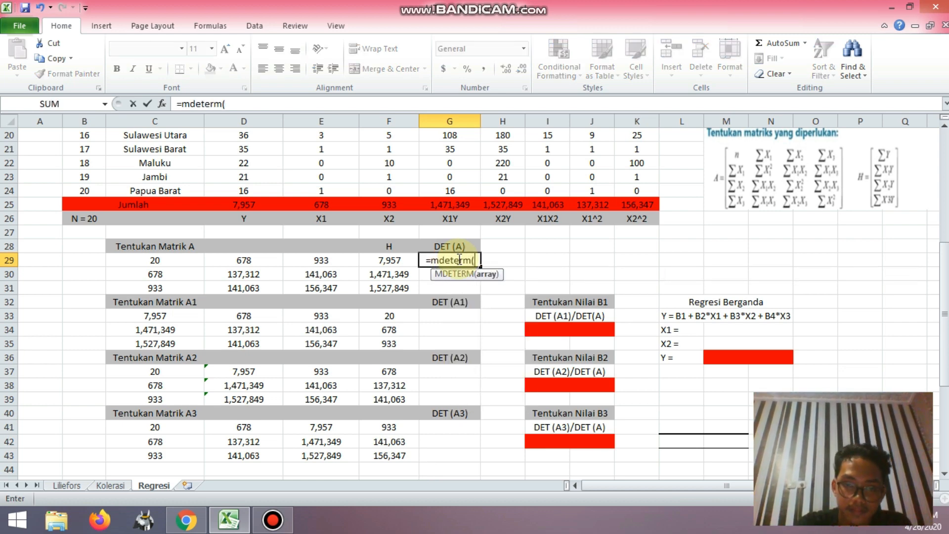
pyautogui.moveTo(180, 259); pyautogui.dragTo(318, 285)
pyautogui.write(')')
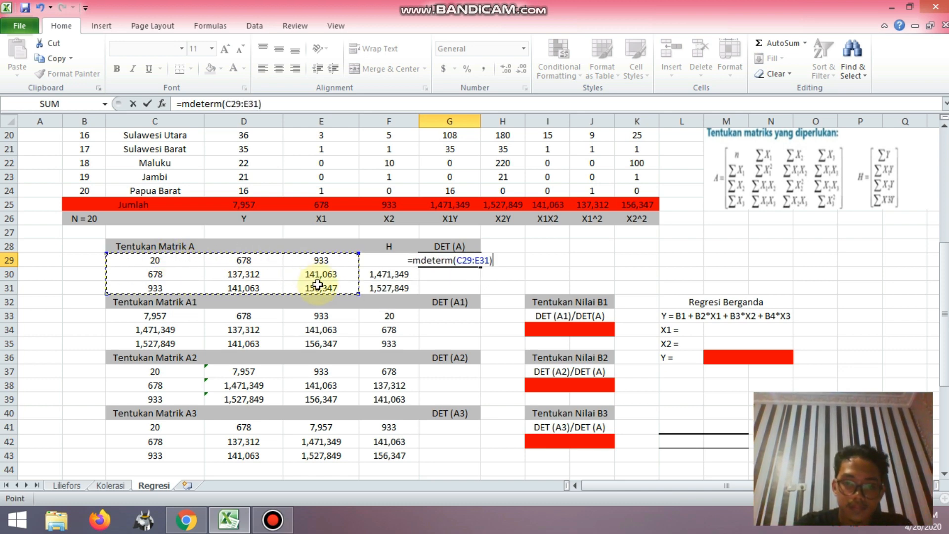
pyautogui.press('Return')
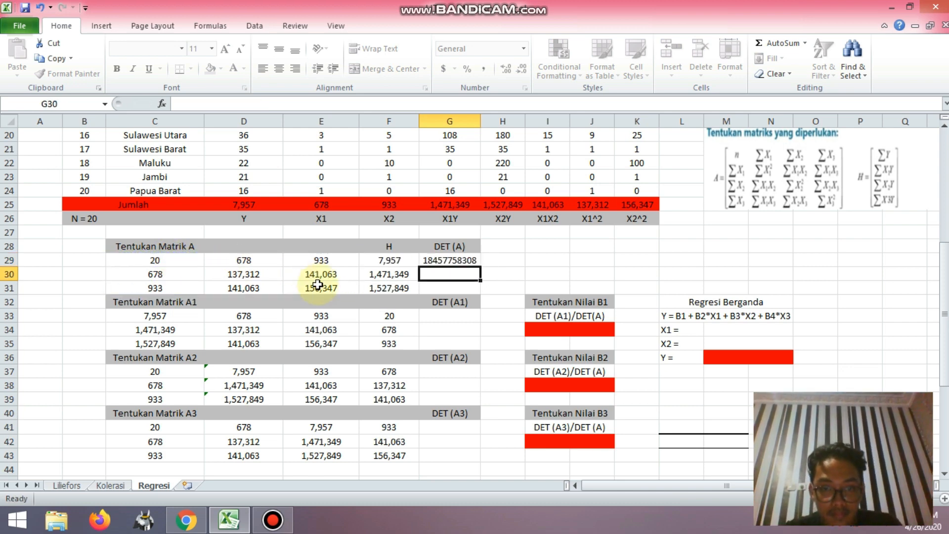
# Calculate DET (A1) in G33 with =MDETERM(C33:E35).
pyautogui.click(435, 316)
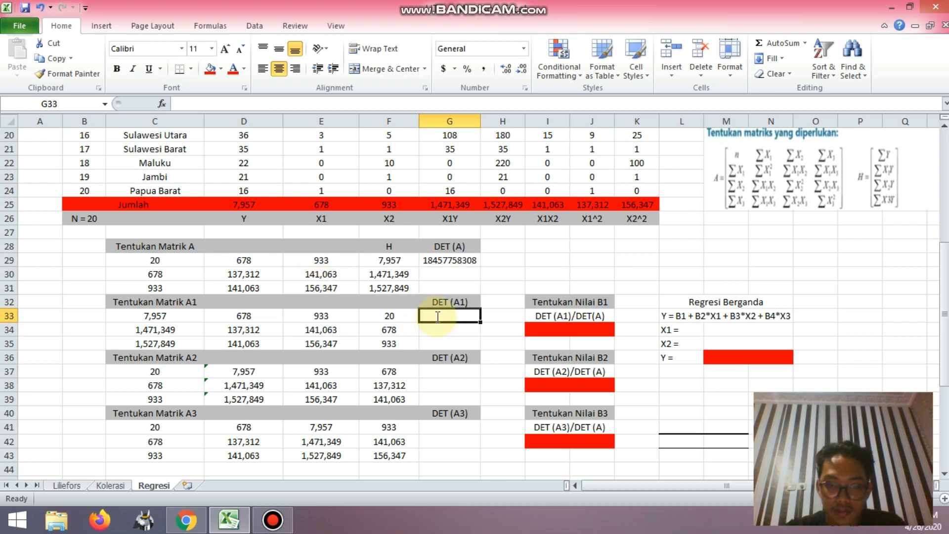
pyautogui.write('=mde')
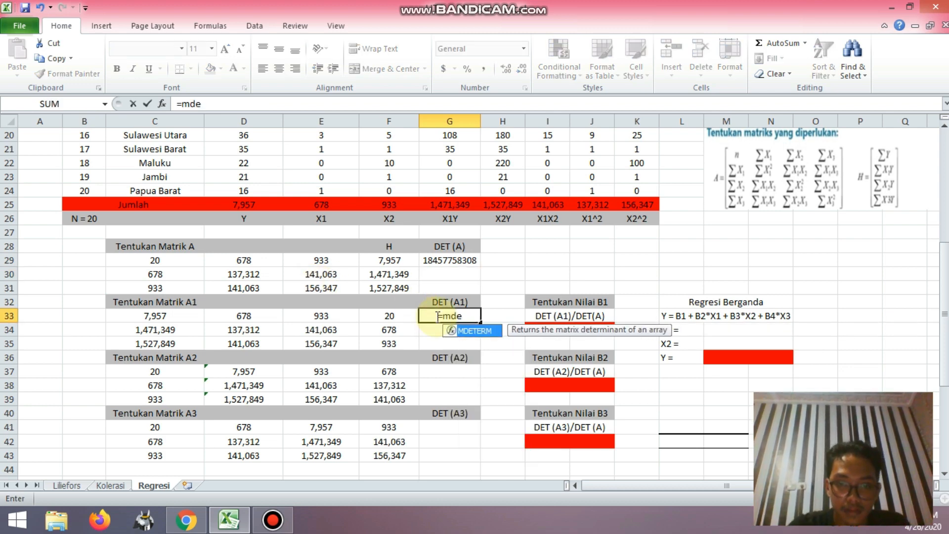
pyautogui.write('term(')
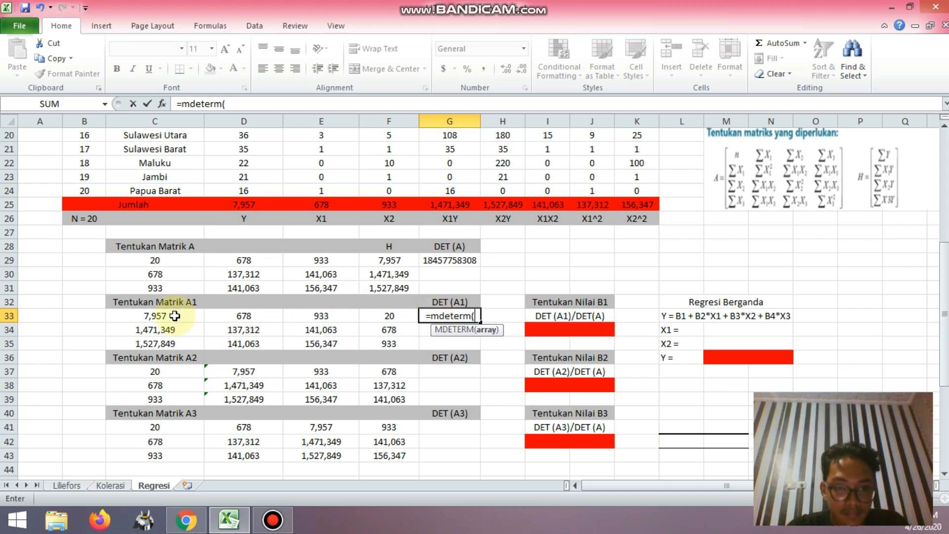
pyautogui.moveTo(174, 316); pyautogui.dragTo(309, 341)
pyautogui.write(')')
pyautogui.press('Return')
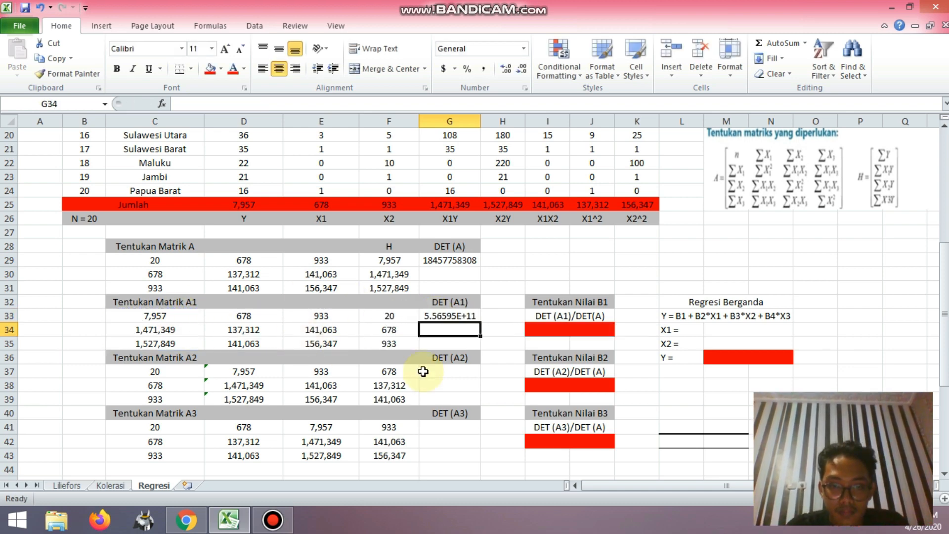
# Calculate DET (A2) in G37 with =MDETERM(C37:E39).
pyautogui.click(434, 374)
pyautogui.write('=')
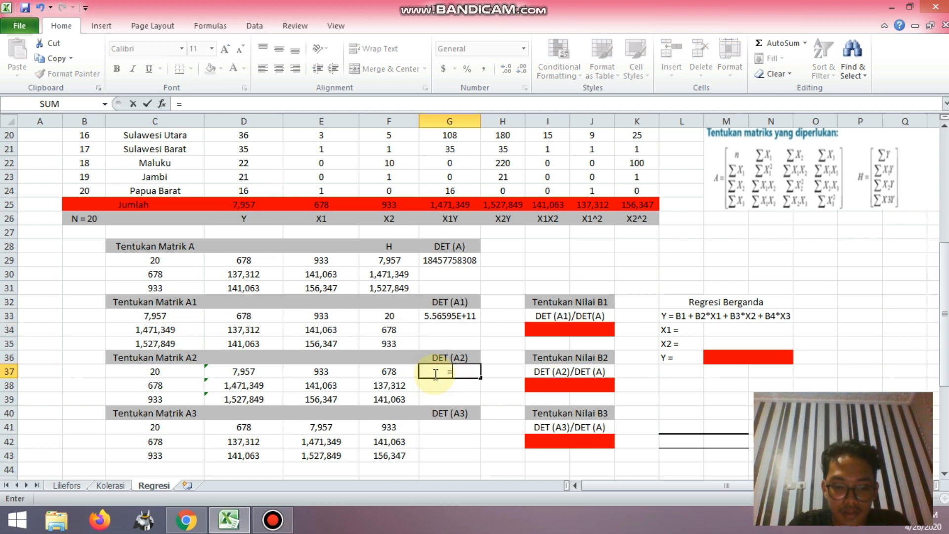
pyautogui.write('mdete')
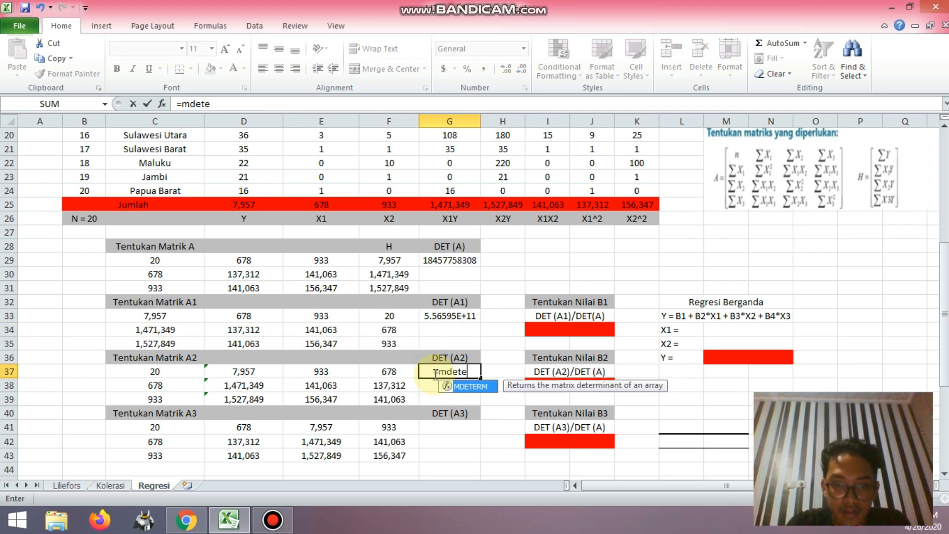
pyautogui.write('rm(')
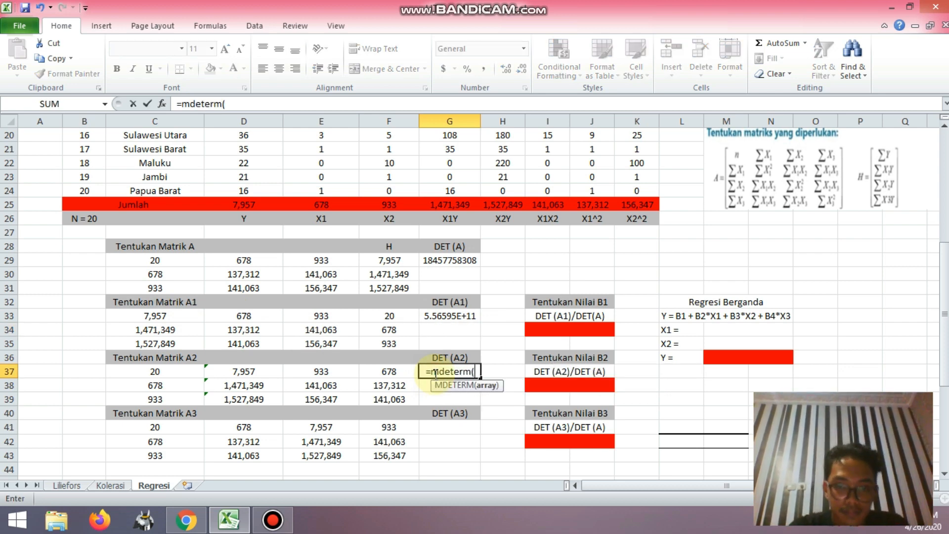
pyautogui.moveTo(188, 376); pyautogui.dragTo(322, 399)
pyautogui.press('Return')
# Calculate DET (A3) in G41 with =MDETERM(C41:E43).
pyautogui.click(456, 433)
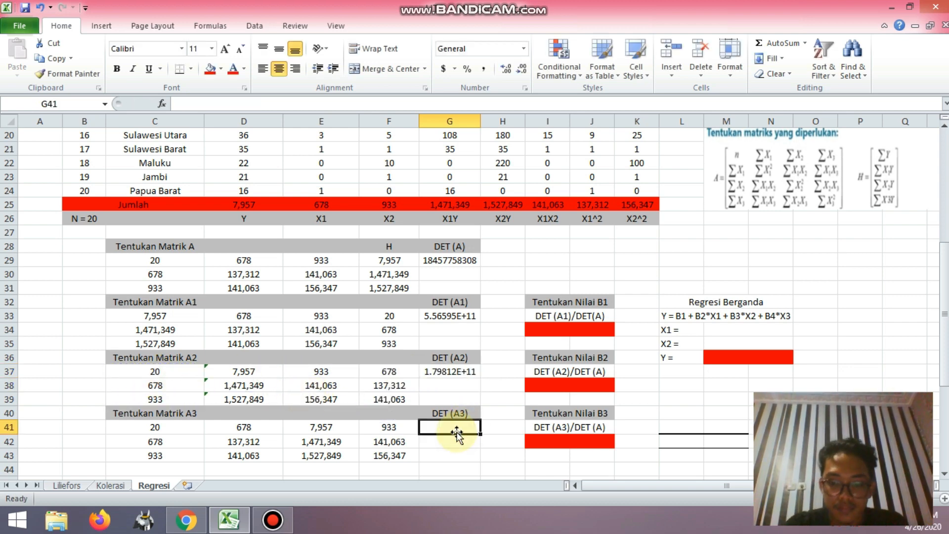
pyautogui.write('=mdeterm')
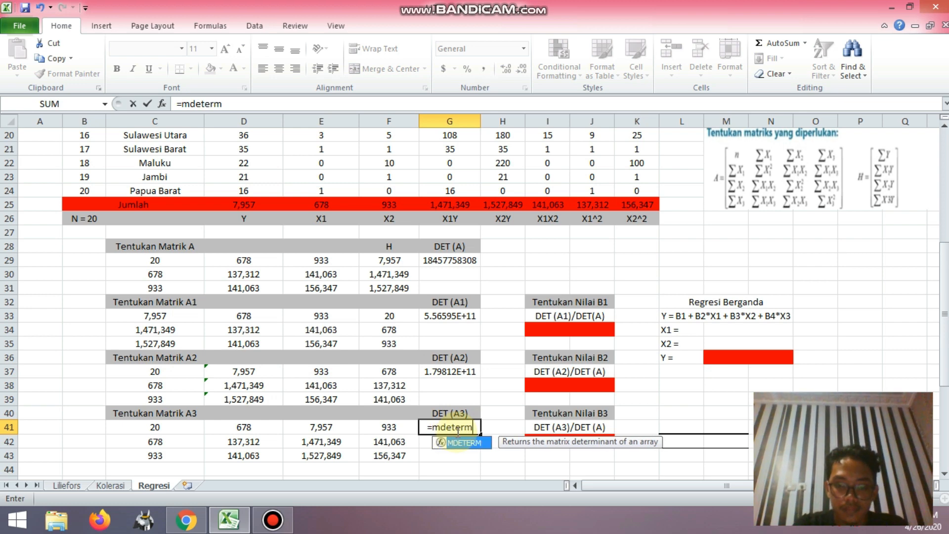
pyautogui.write('(')
pyautogui.moveTo(186, 421); pyautogui.dragTo(338, 455)
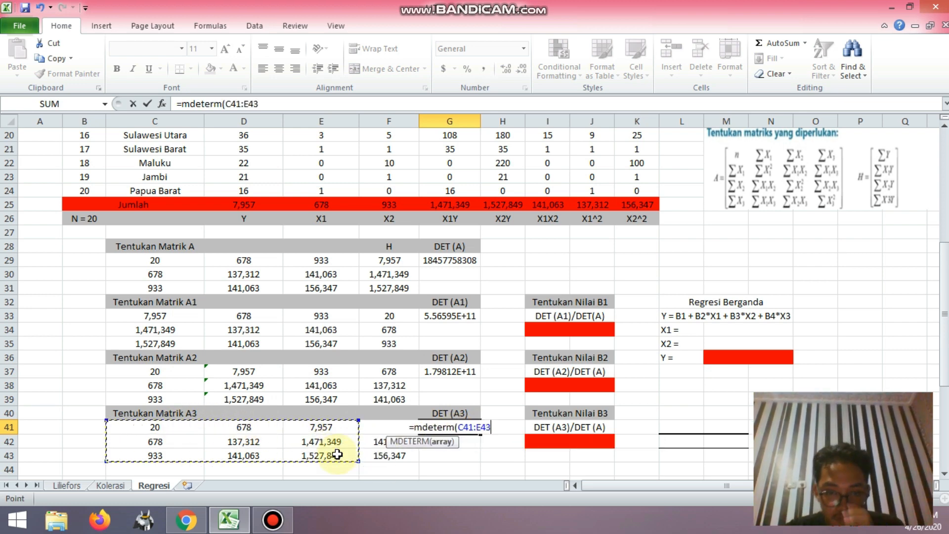
pyautogui.press('Return')
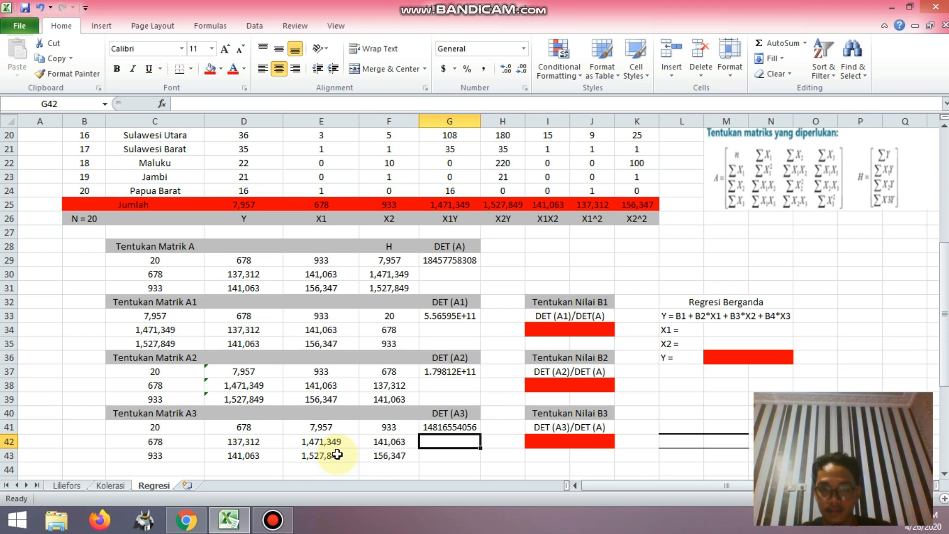
# Compute coefficient B1 in the red cell I34 as DET (A1) divided by DET (A), using =G33/G29.
pyautogui.press('Right')
pyautogui.press('Right')
pyautogui.press('Right')
pyautogui.press('Right')
pyautogui.press('Right')
pyautogui.press('Left')
pyautogui.press('Left')
pyautogui.press('Up')
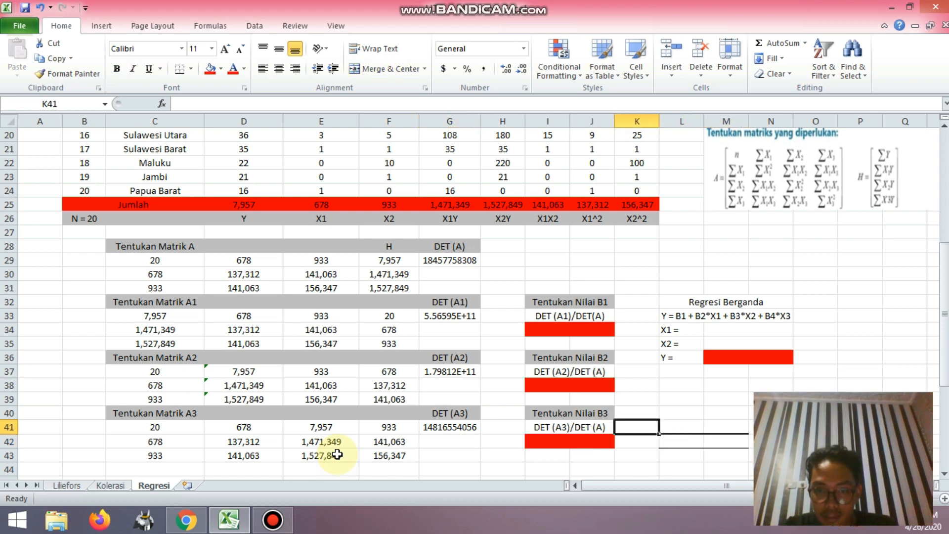
pyautogui.press('Up')
pyautogui.press('Left')
pyautogui.press('Up')
pyautogui.press('Up')
pyautogui.press('Up')
pyautogui.press('Up')
pyautogui.press('Up')
pyautogui.press('Up')
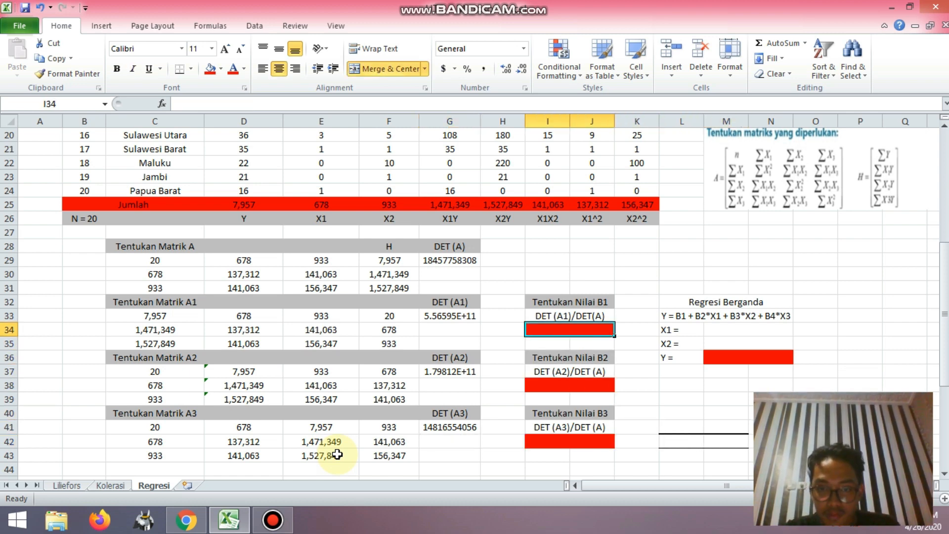
pyautogui.write('=')
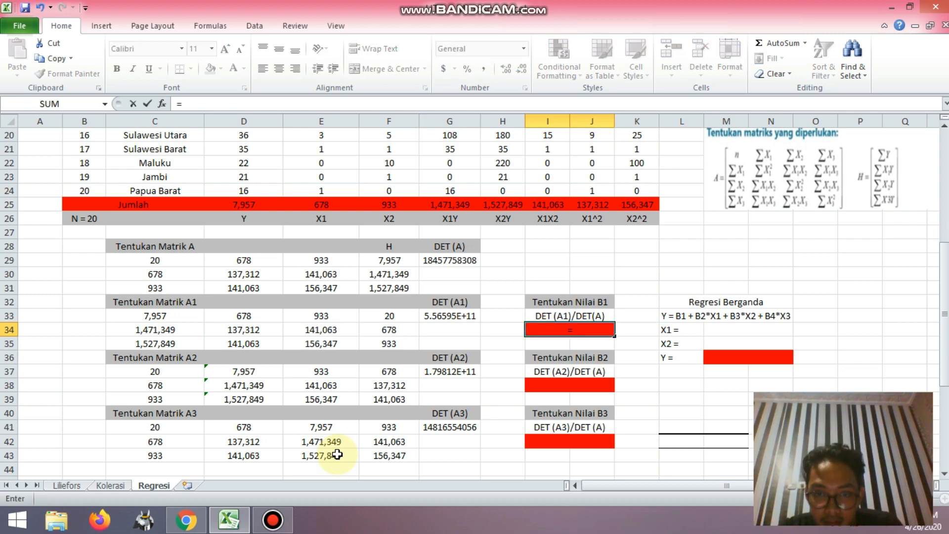
pyautogui.click(449, 320)
pyautogui.write('/')
pyautogui.click(456, 261)
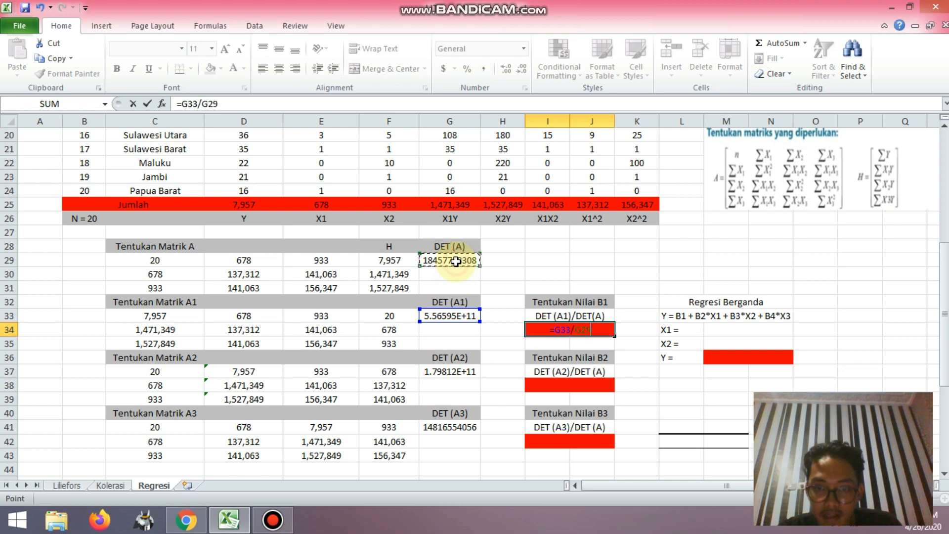
pyautogui.press('Return')
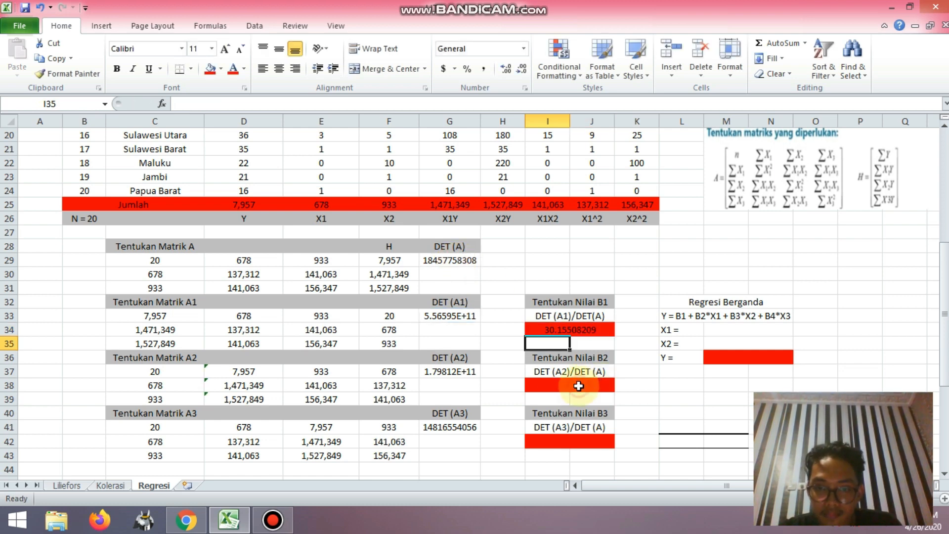
# Compute coefficient B2 in the red cell I38 as DET (A2) divided by DET (A), using =G37/G29.
pyautogui.click(579, 386)
pyautogui.write('=')
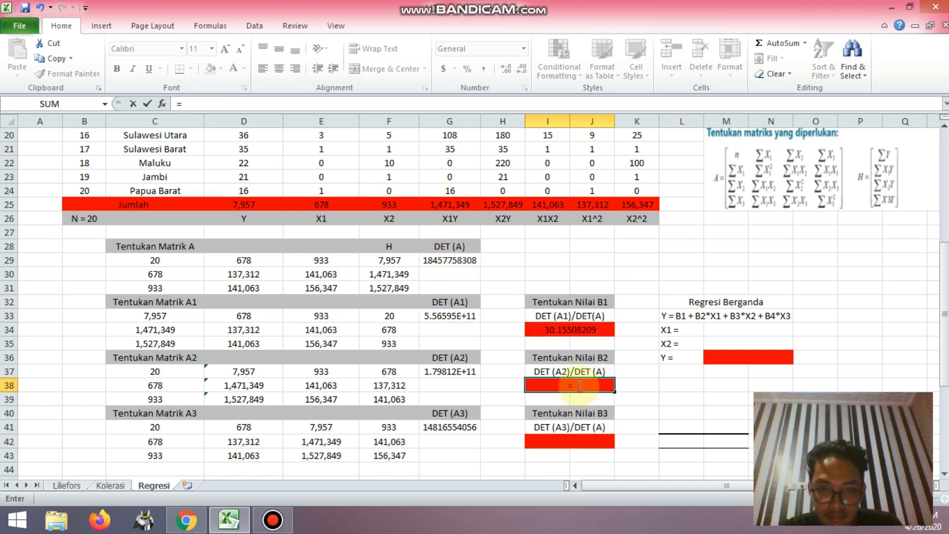
pyautogui.click(465, 374)
pyautogui.write('/')
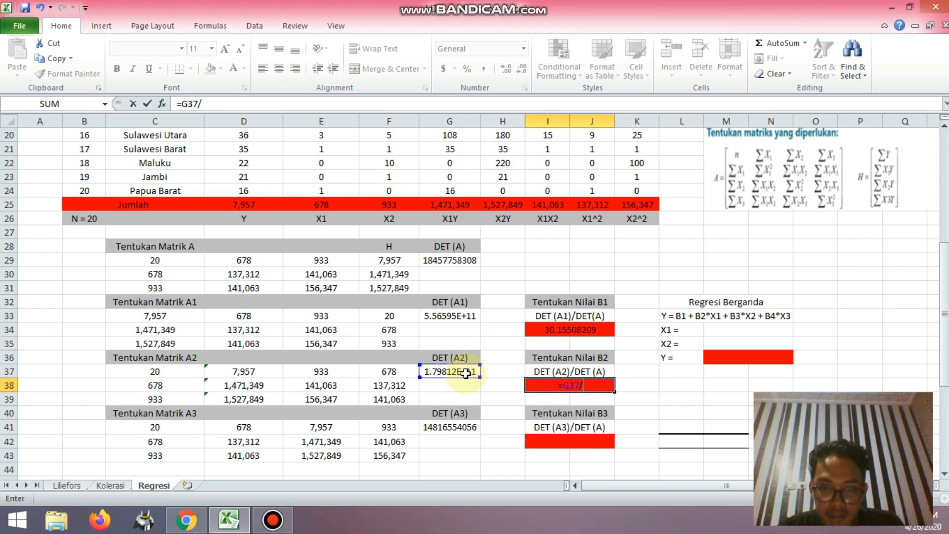
pyautogui.click(459, 265)
pyautogui.press('Return')
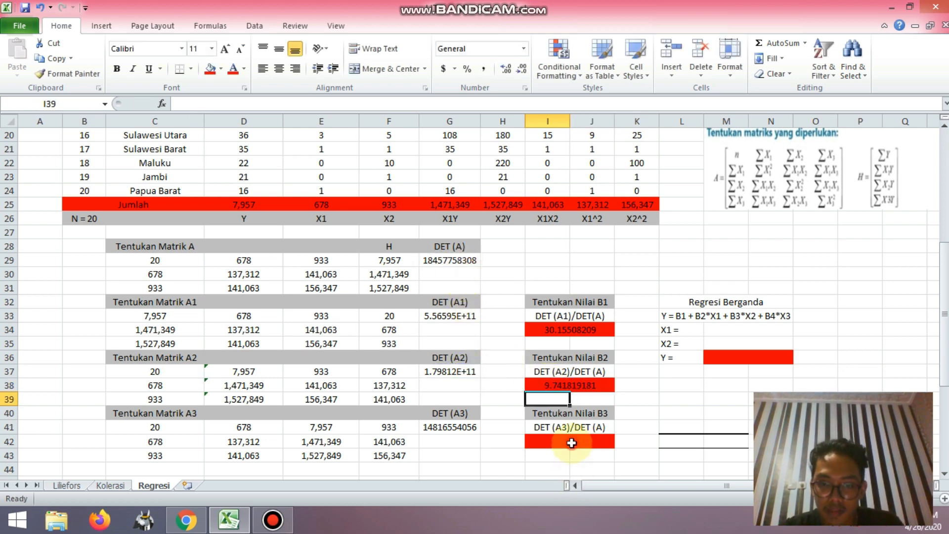
# Compute coefficient B3 in the red cell I42 as DET (A3) divided by DET (A), using =G41/G29.
pyautogui.click(572, 443)
pyautogui.write('=')
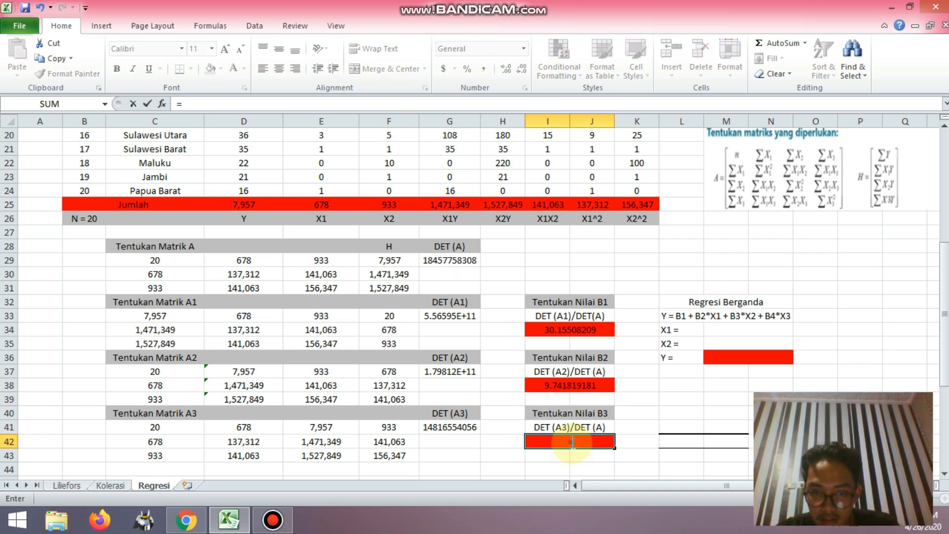
pyautogui.click(460, 427)
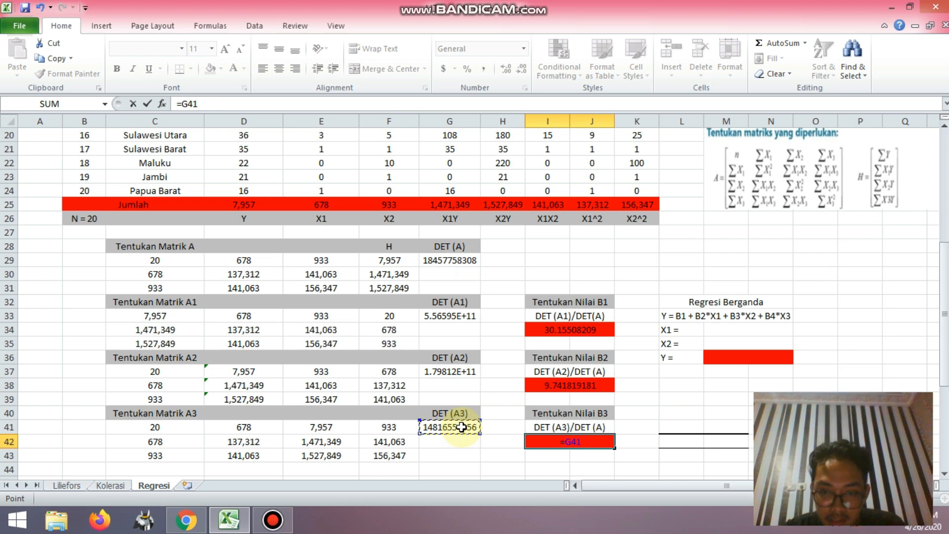
pyautogui.write('/')
pyautogui.click(461, 261)
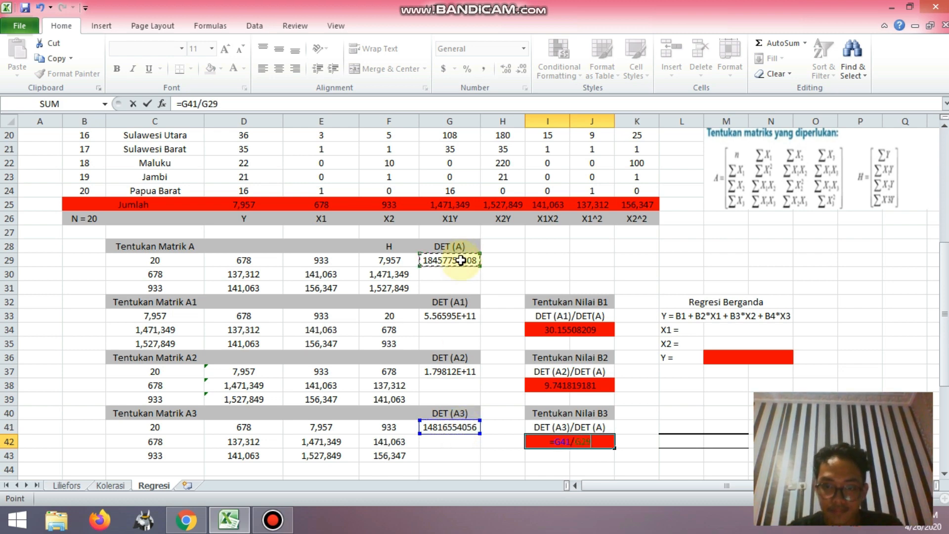
pyautogui.press('Return')
pyautogui.press('Right')
pyautogui.press('Right')
pyautogui.press('Right')
pyautogui.press('Up')
pyautogui.press('Up')
pyautogui.press('Right')
pyautogui.press('Right')
pyautogui.press('Right')
pyautogui.press('Right')
pyautogui.press('Right')
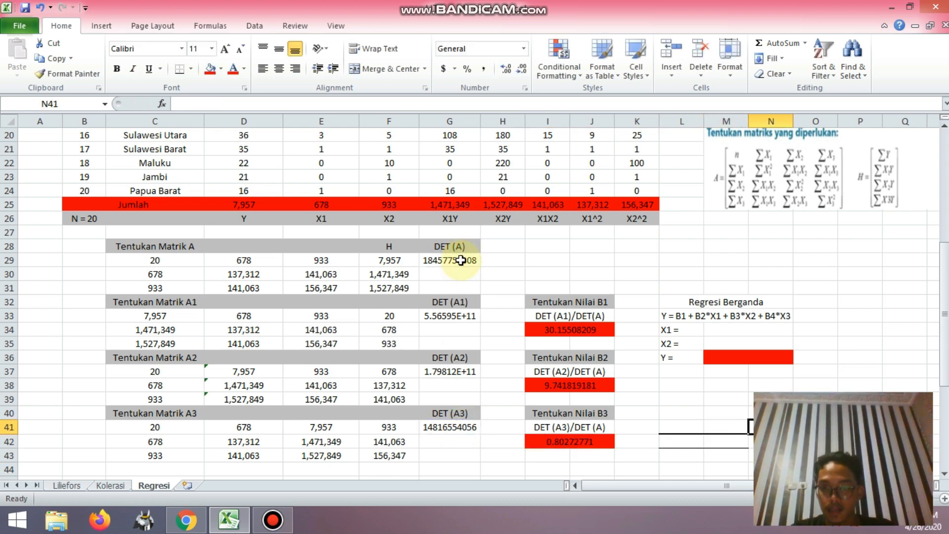
# Examine the Regresi Berganda block: its equation in L33 and the X1, X2 and Y rows below it.
pyautogui.press('Up')
pyautogui.press('Left')
pyautogui.press('Up')
pyautogui.press('Left')
pyautogui.press('Up')
pyautogui.press('Left')
pyautogui.press('Up')
pyautogui.press('Up')
pyautogui.press('Up')
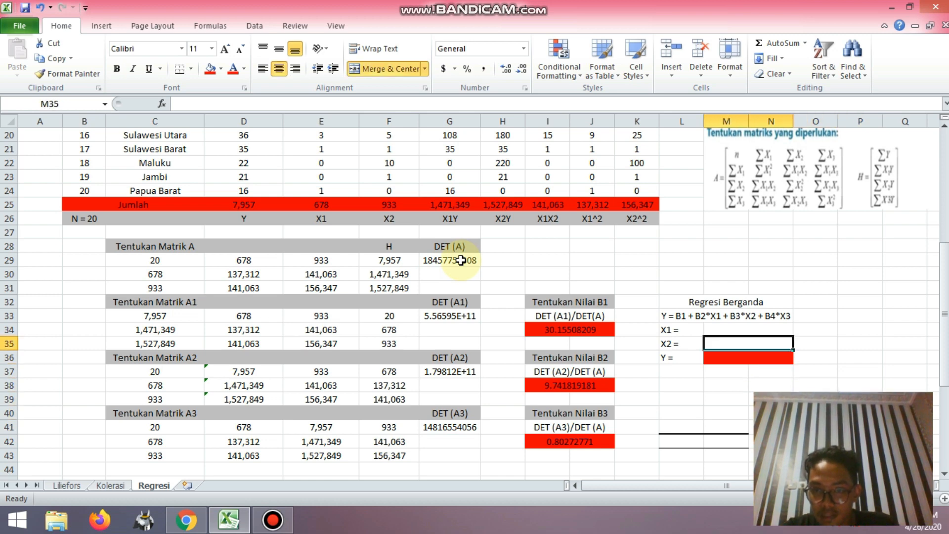
pyautogui.press('Right')
pyautogui.press('Right')
pyautogui.press('Up')
pyautogui.press('Up')
pyautogui.press('Left')
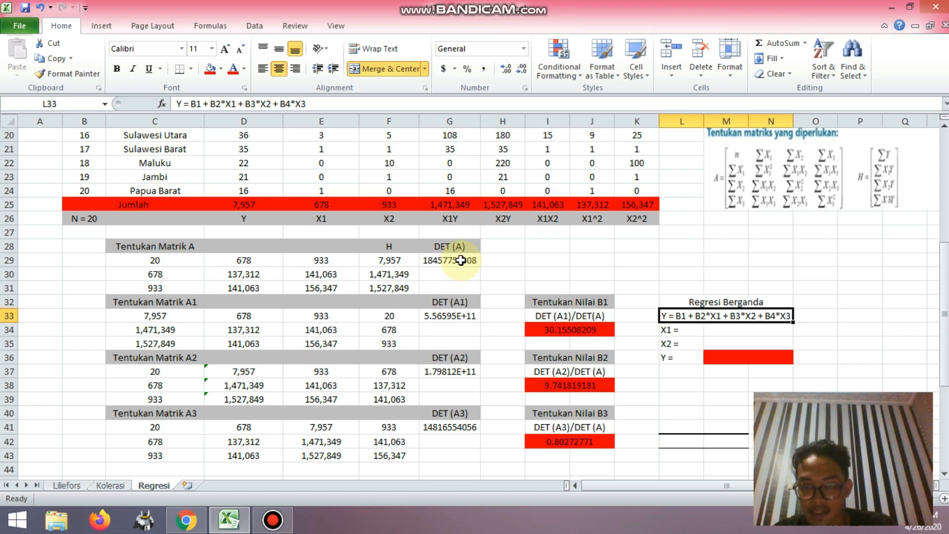
pyautogui.press('Down')
pyautogui.press('Left')
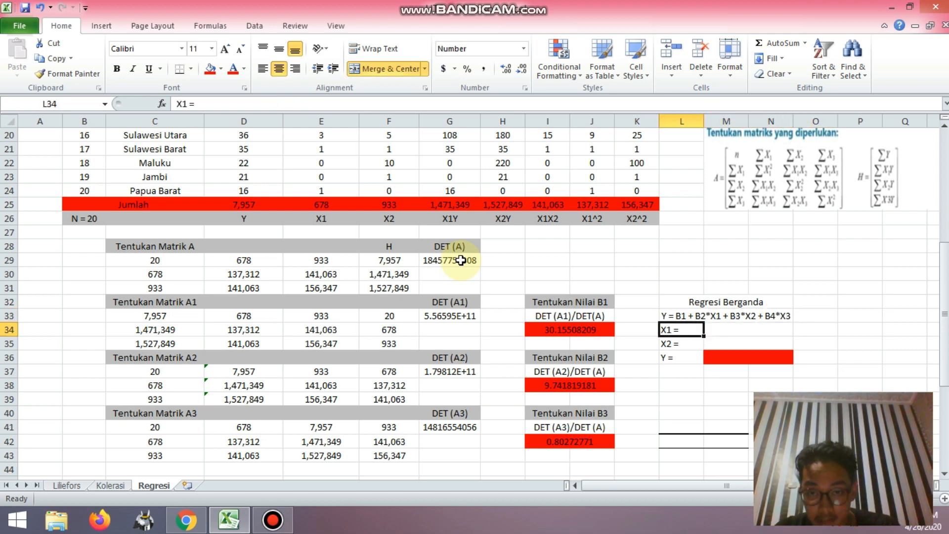
# Look up Riau's row in the data table and enter X1 = 4 in M34 and X2 = 13 in M35.
pyautogui.press('Up')
pyautogui.press('Up')
pyautogui.press('Up')
pyautogui.press('Up')
pyautogui.press('Up')
pyautogui.press('Up')
pyautogui.press('Up')
pyautogui.press('Up')
pyautogui.press('Up')
pyautogui.press('Up')
pyautogui.press('Up')
pyautogui.press('Up')
pyautogui.press('Up')
pyautogui.press('Up')
pyautogui.press('Up')
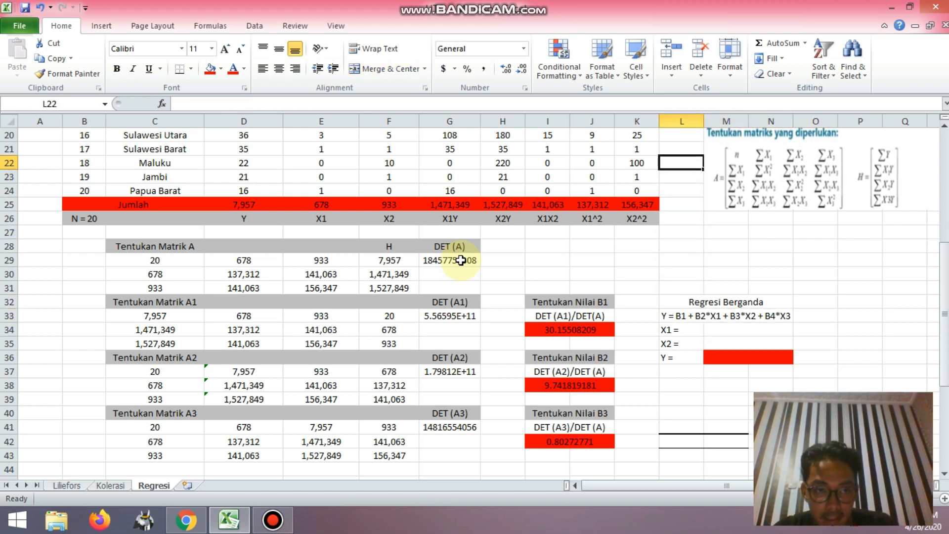
pyautogui.press('Up')
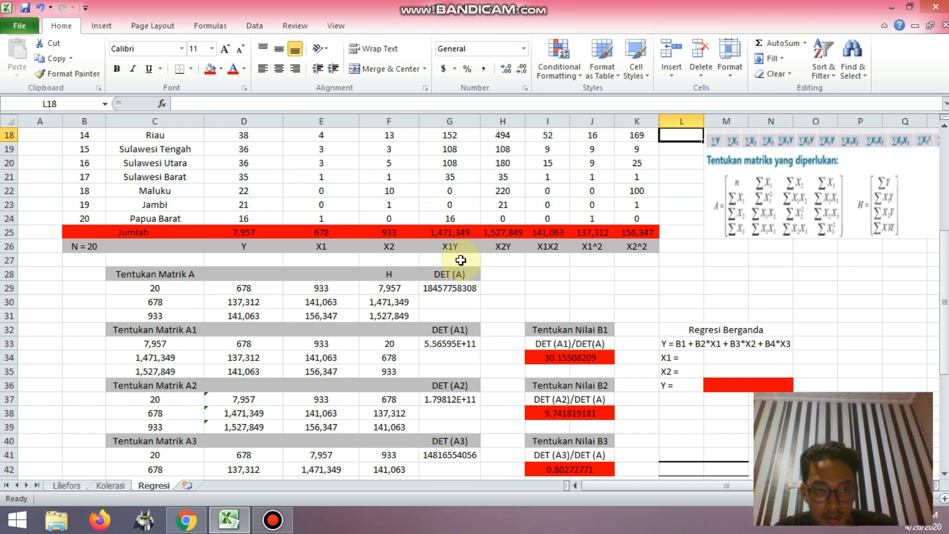
pyautogui.press('Down')
pyautogui.press('Down')
pyautogui.press('Down')
pyautogui.press('Down')
pyautogui.press('Down')
pyautogui.press('Down')
pyautogui.press('Down')
pyautogui.press('Down')
pyautogui.press('Down')
pyautogui.press('Down')
pyautogui.press('Down')
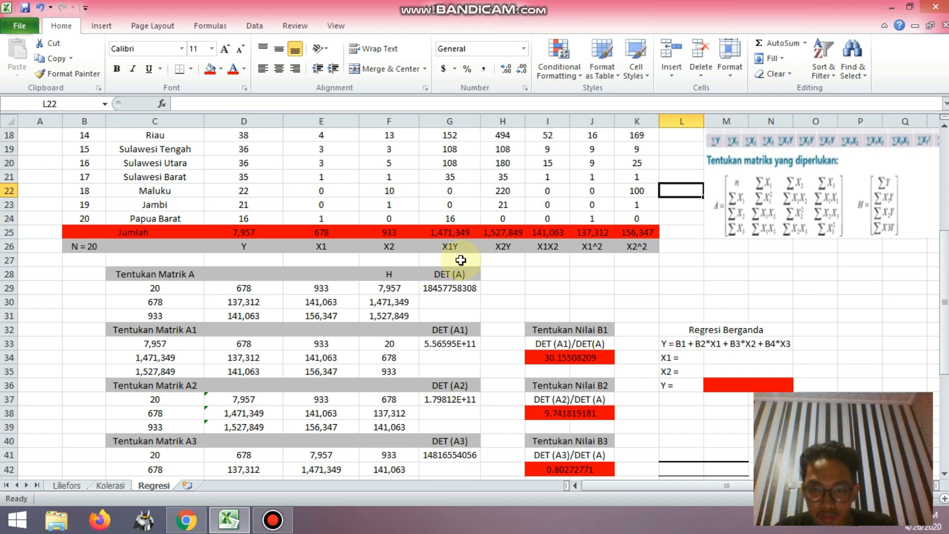
pyautogui.press('Down')
pyautogui.press('Down')
pyautogui.press('Down')
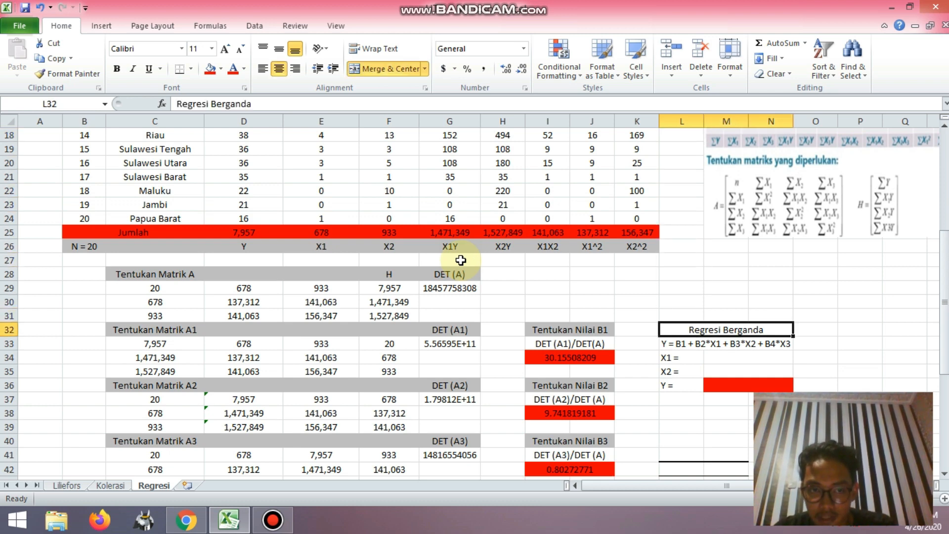
pyautogui.press('Down')
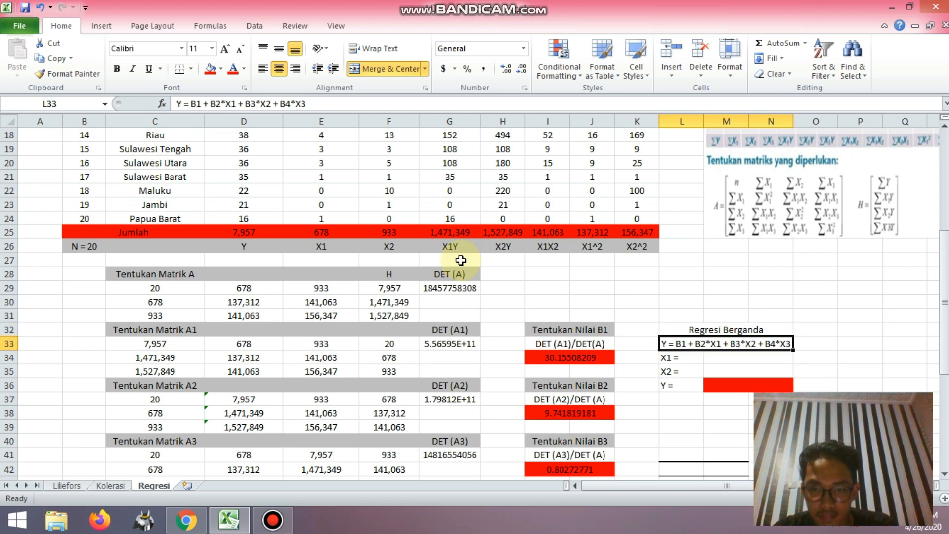
pyautogui.press('Down')
pyautogui.press('Right')
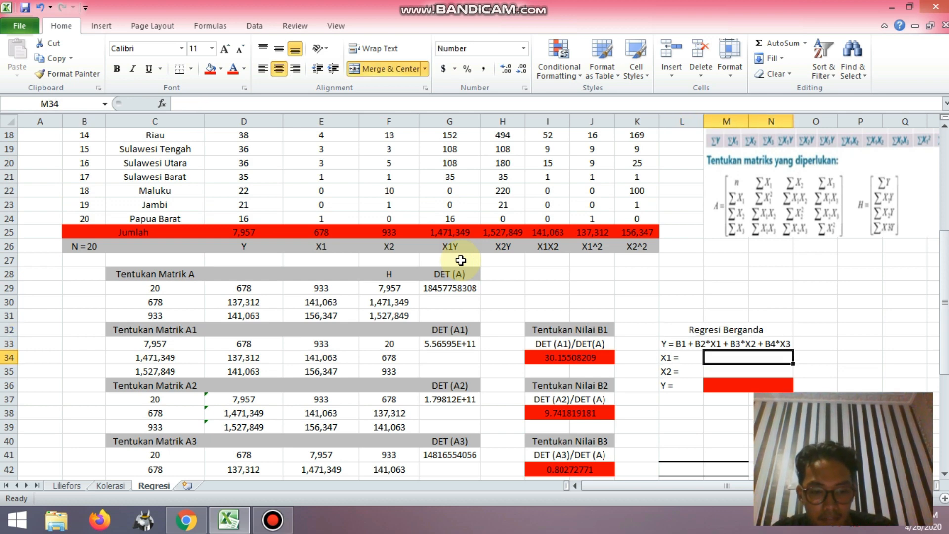
pyautogui.write('4')
pyautogui.press('Return')
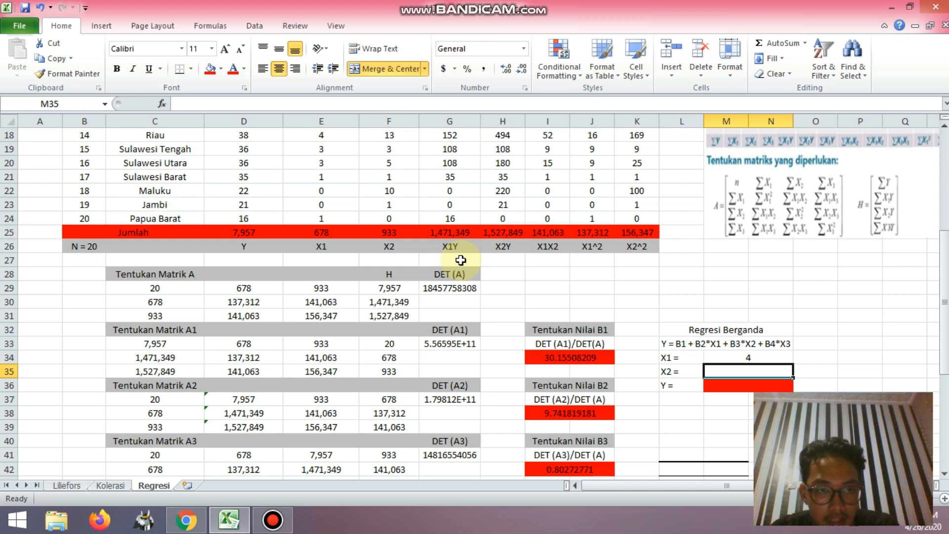
pyautogui.write('13')
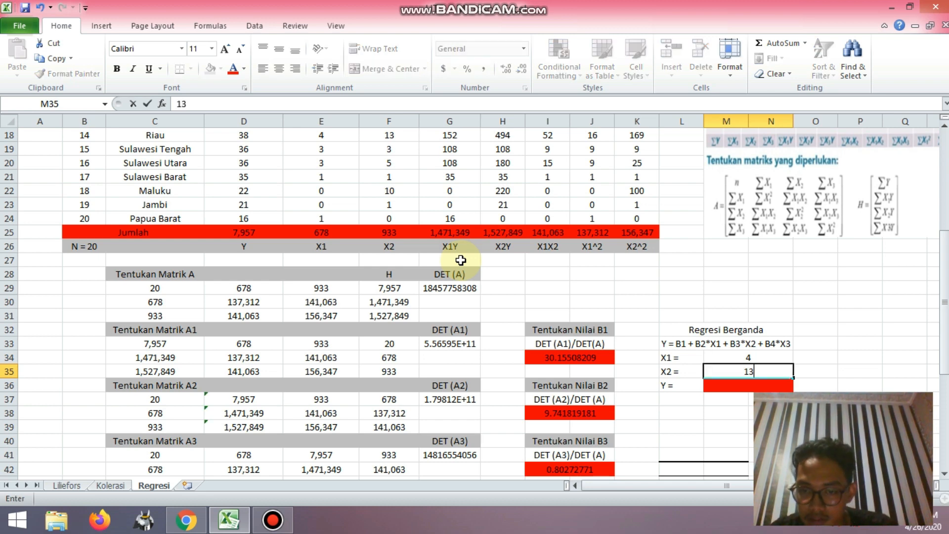
pyautogui.press('Return')
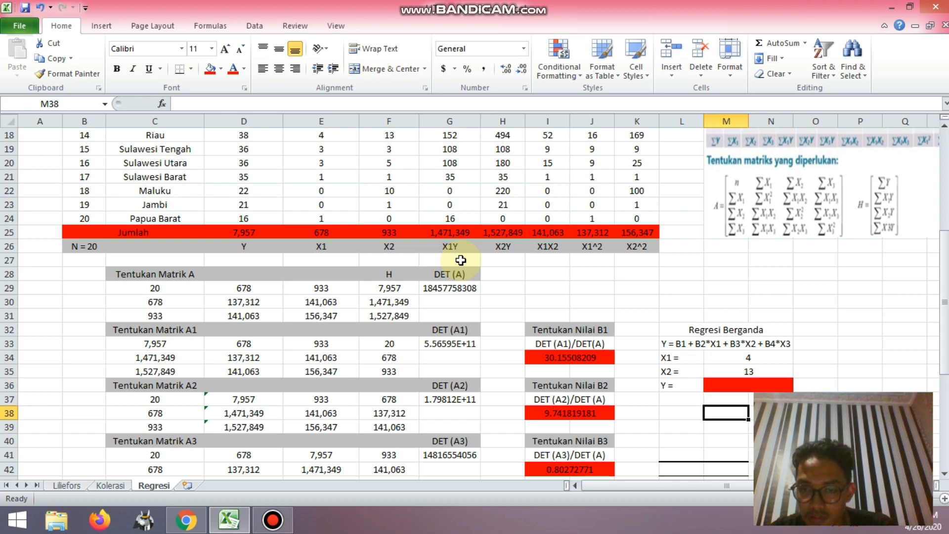
# Compute the predicted Y in the red cell M36 from the coefficients and X values, using =I34+I38*M34+I42*M35.
pyautogui.write('=')
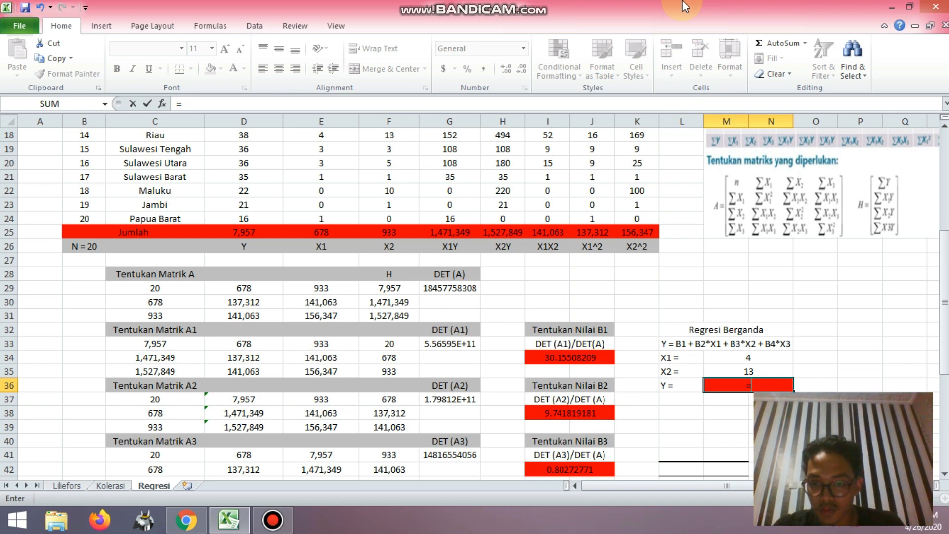
pyautogui.click(593, 359)
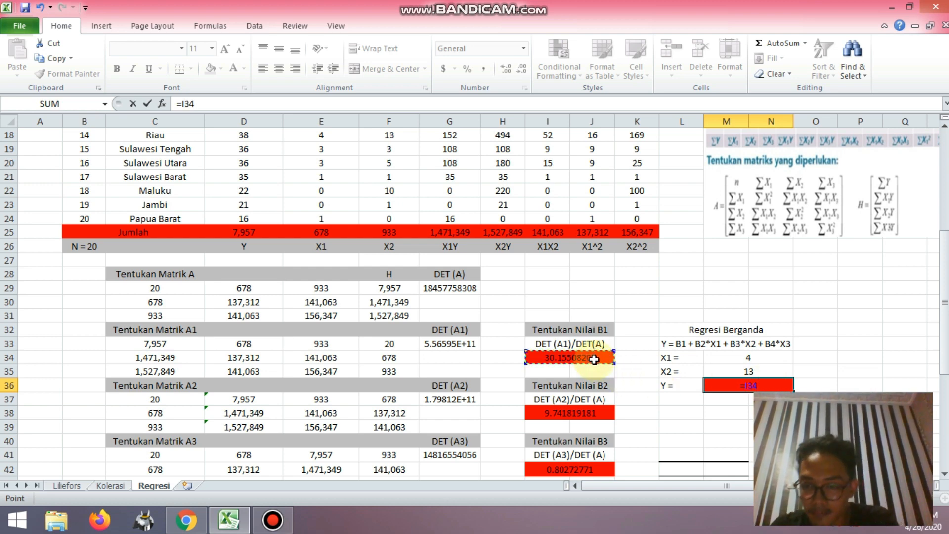
pyautogui.write('+')
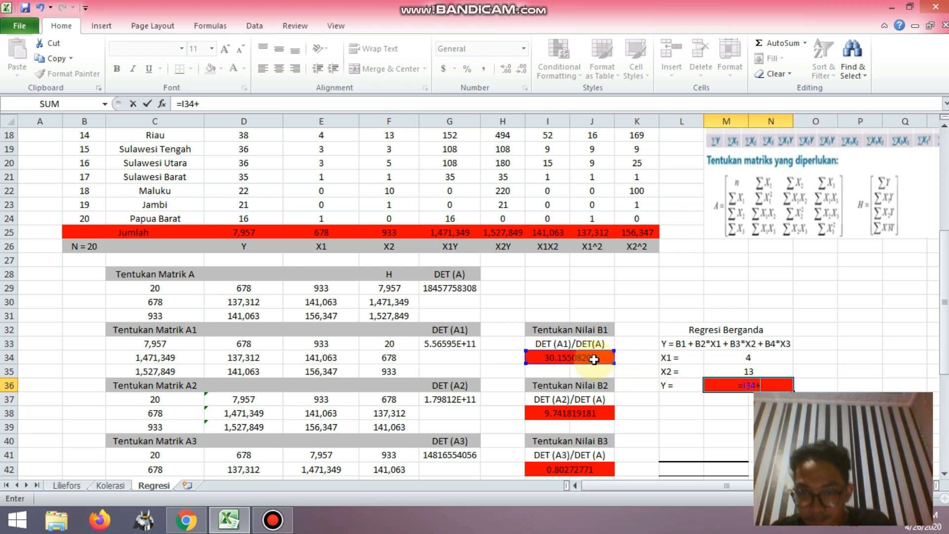
pyautogui.click(578, 416)
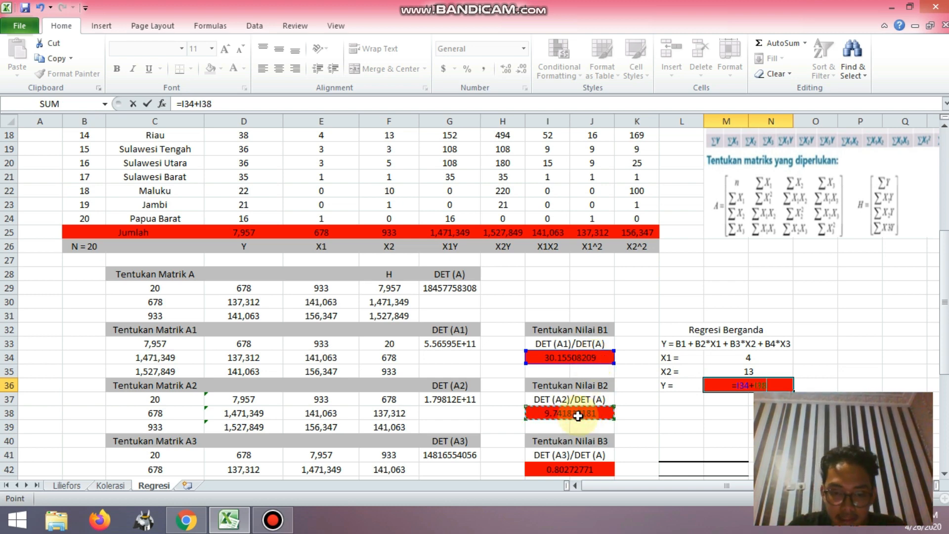
pyautogui.write('*')
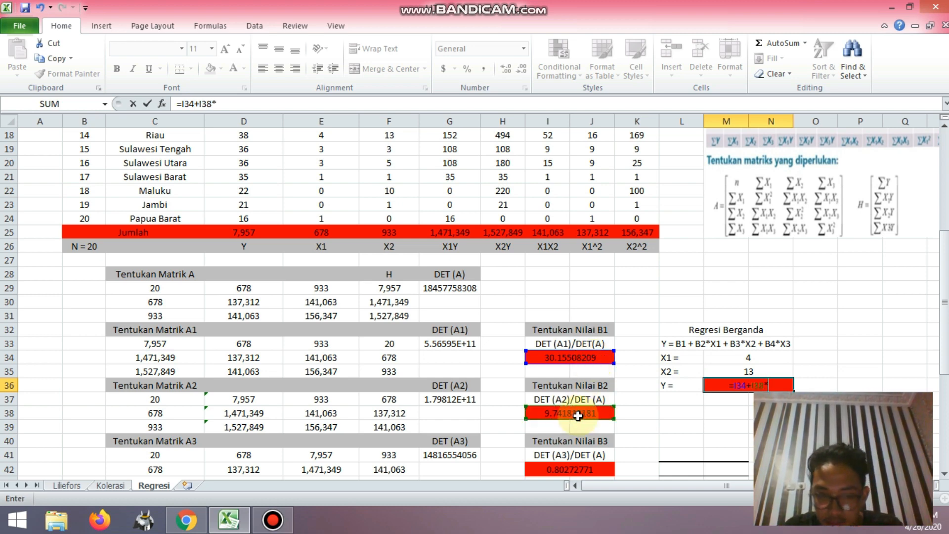
pyautogui.click(766, 361)
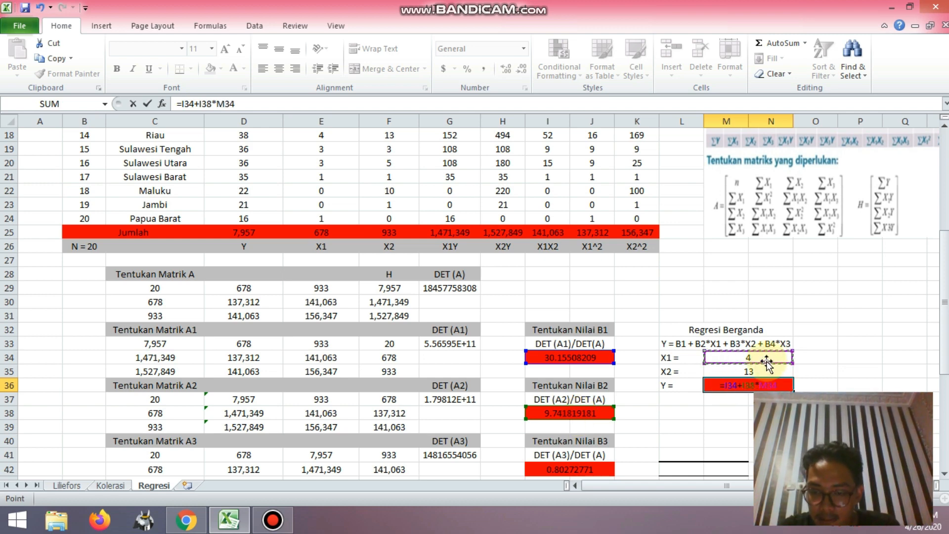
pyautogui.write('+')
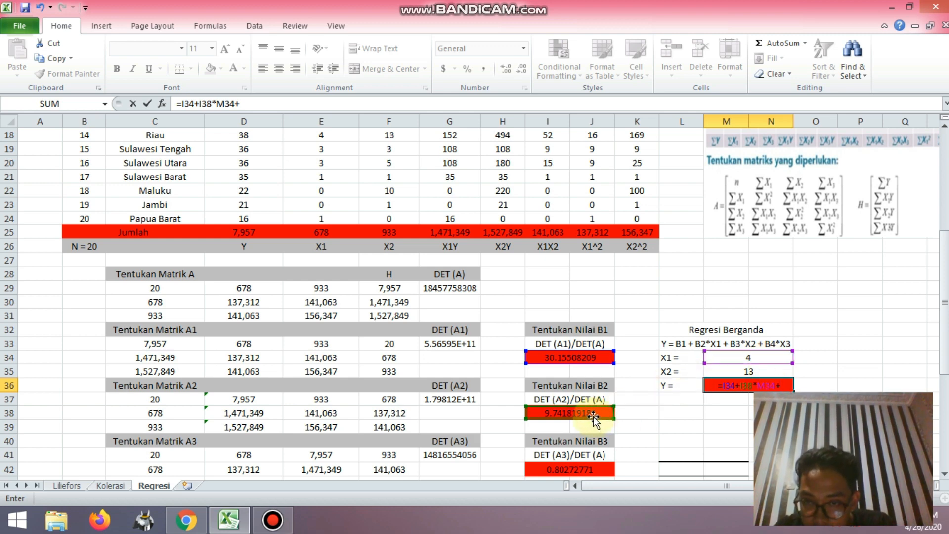
pyautogui.click(586, 472)
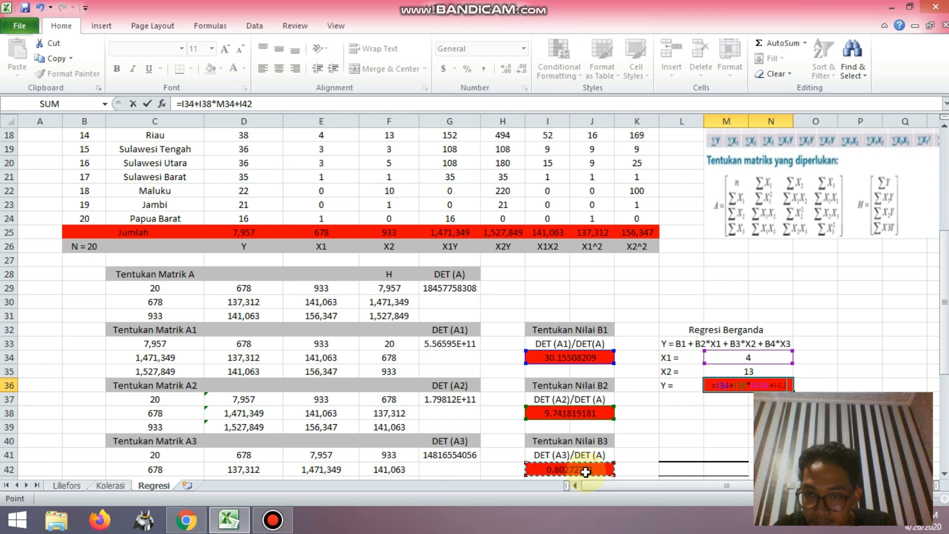
pyautogui.write('*')
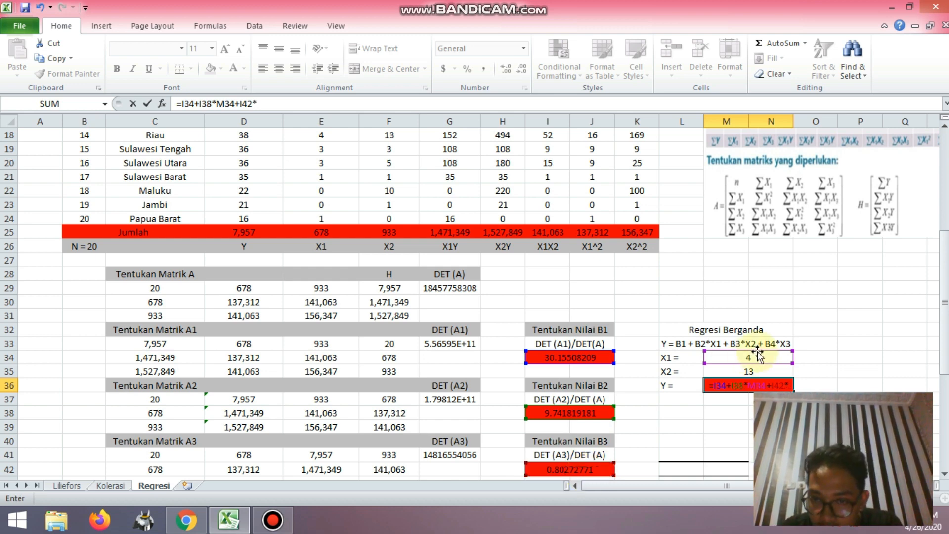
pyautogui.click(758, 371)
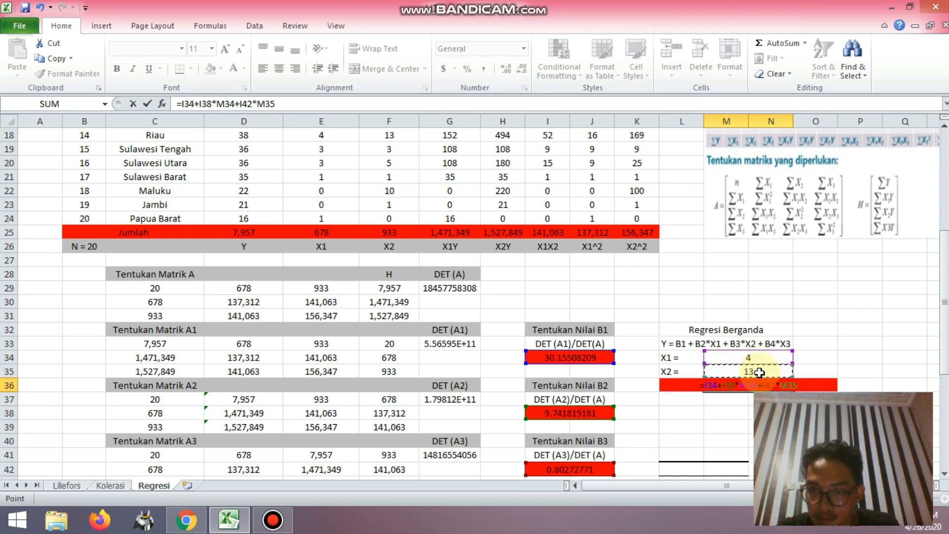
pyautogui.press('Return')
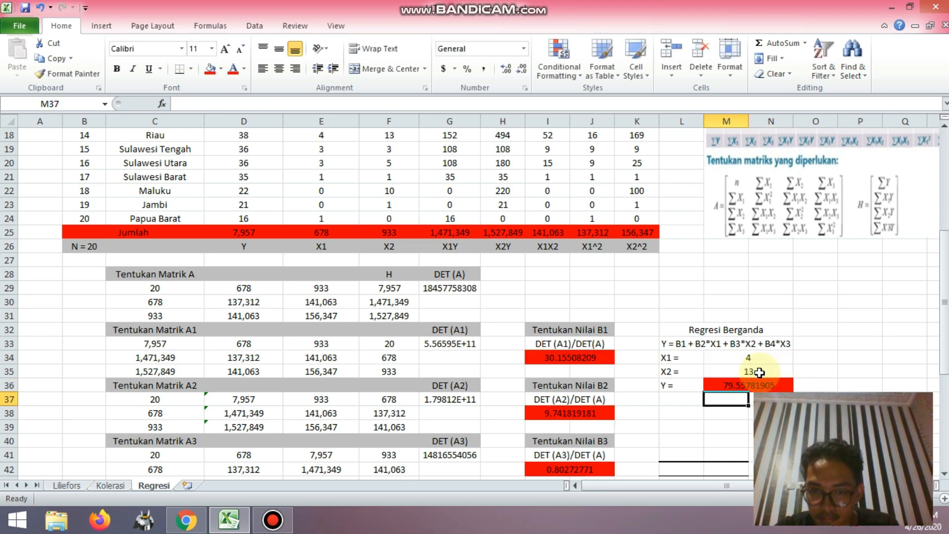
pyautogui.press('Down')
pyautogui.press('Down')
pyautogui.press('Down')
pyautogui.press('Down')
pyautogui.press('Down')
pyautogui.press('Down')
pyautogui.press('Down')
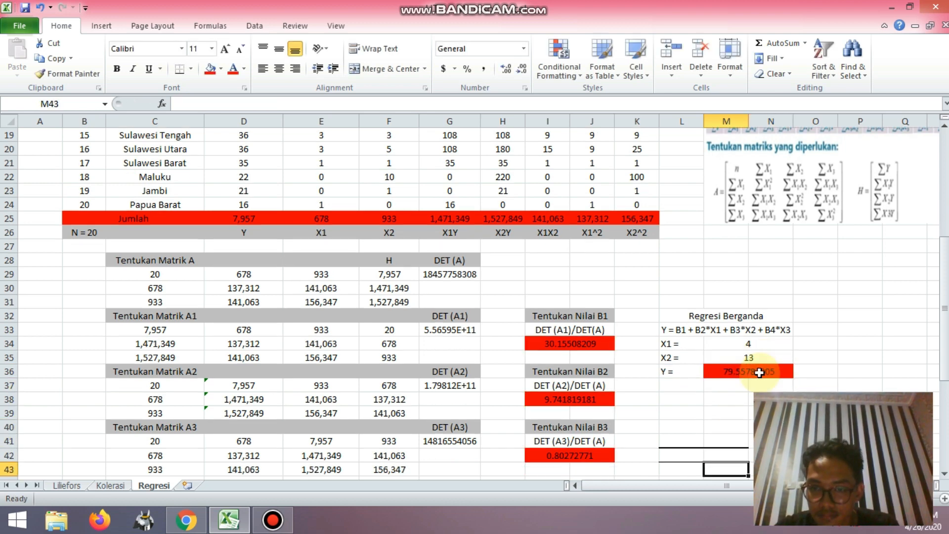
pyautogui.press('Up')
pyautogui.press('Up')
pyautogui.press('Up')
pyautogui.press('Up')
pyautogui.press('Up')
pyautogui.press('Up')
pyautogui.press('Up')
pyautogui.press('Up')
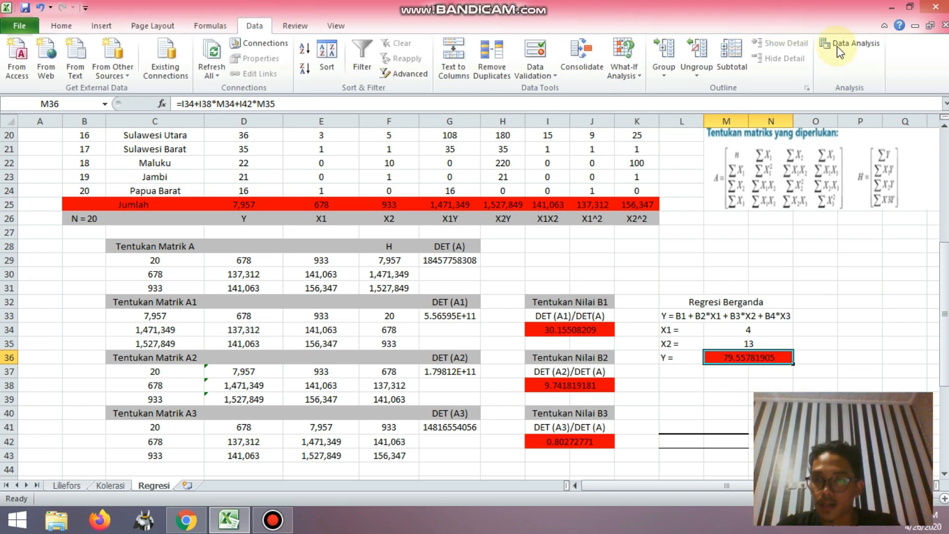
# Open the Regression tool from the Data Analysis tools for the provincial data table.
pyautogui.click(840, 44)
pyautogui.moveTo(944, 232); pyautogui.dragTo(938, 120)
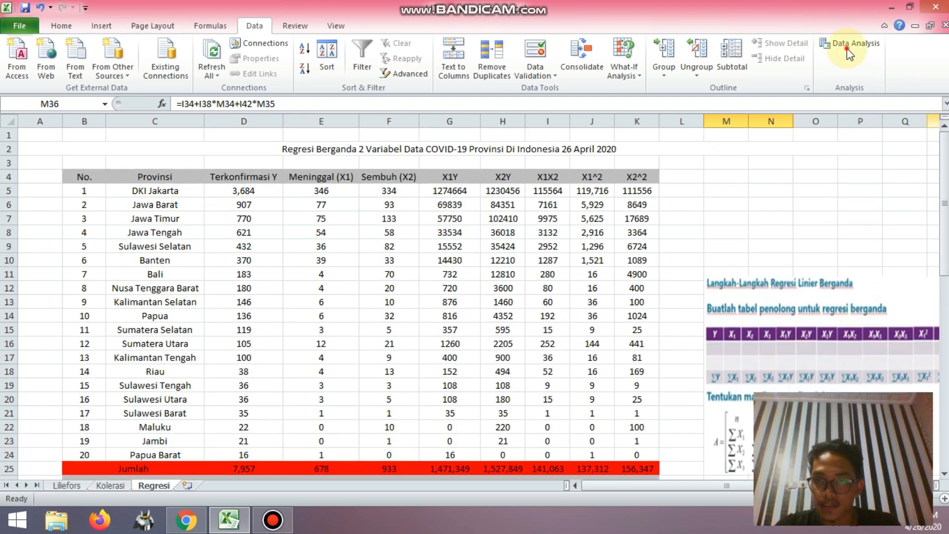
pyautogui.click(846, 47)
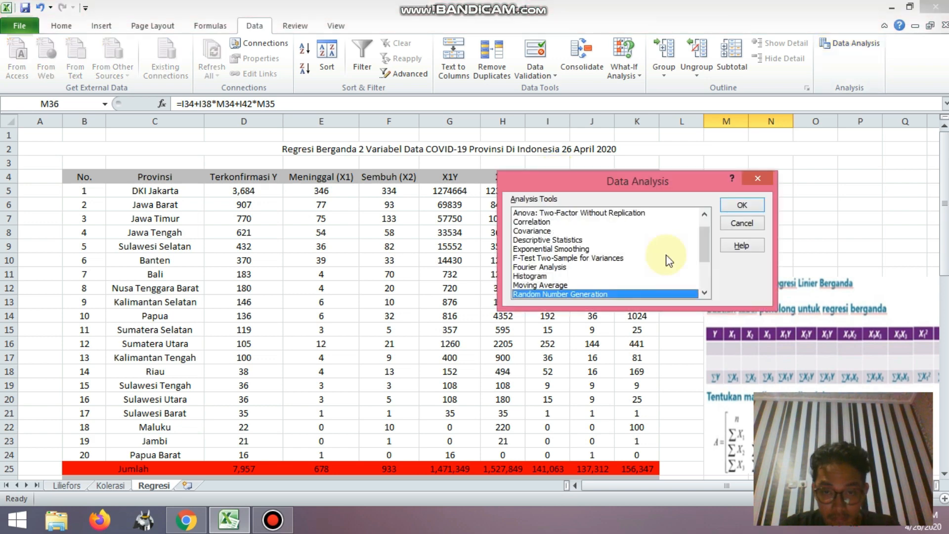
pyautogui.moveTo(704, 262); pyautogui.dragTo(704, 269)
pyautogui.click(570, 292)
pyautogui.click(734, 207)
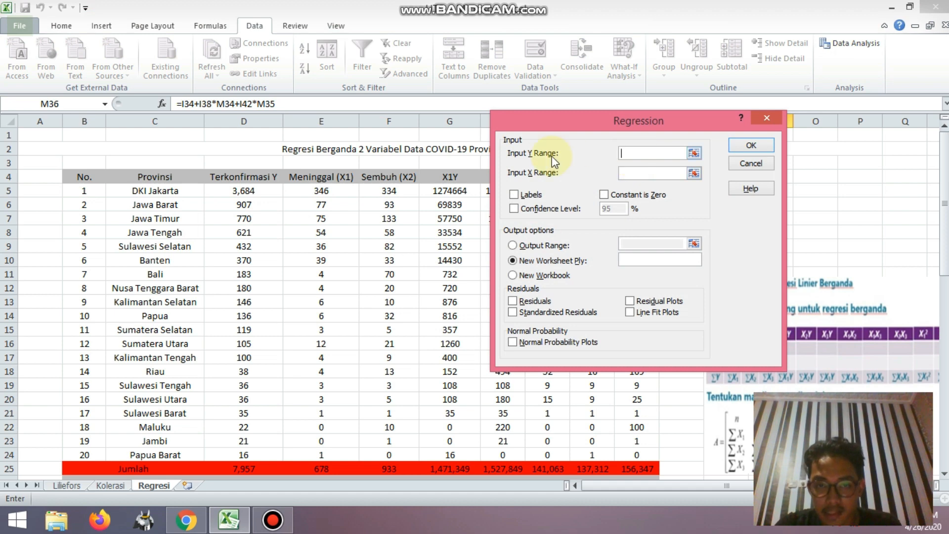
# Set the regression's Y input range to $D$5:$D$24 and its X input range to $E$5:$F$24.
pyautogui.moveTo(242, 198); pyautogui.dragTo(246, 454)
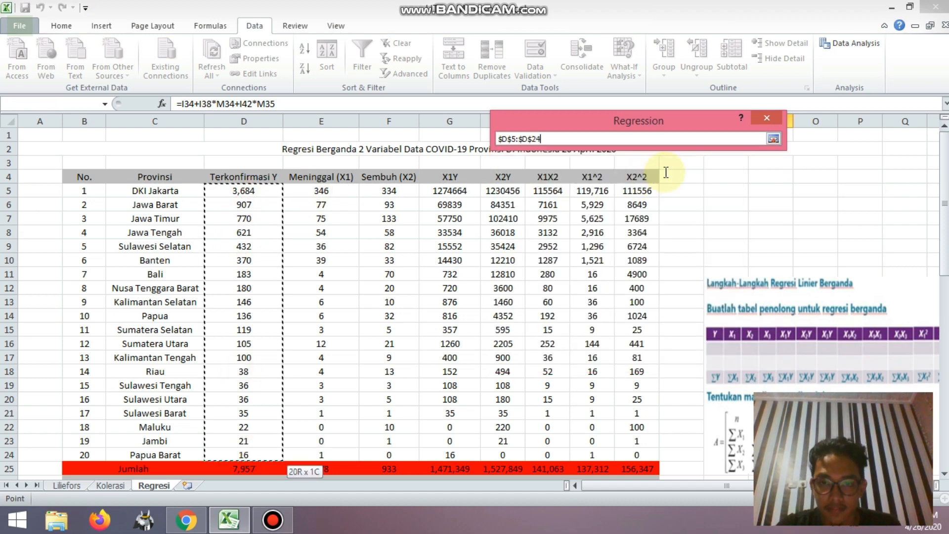
pyautogui.click(663, 173)
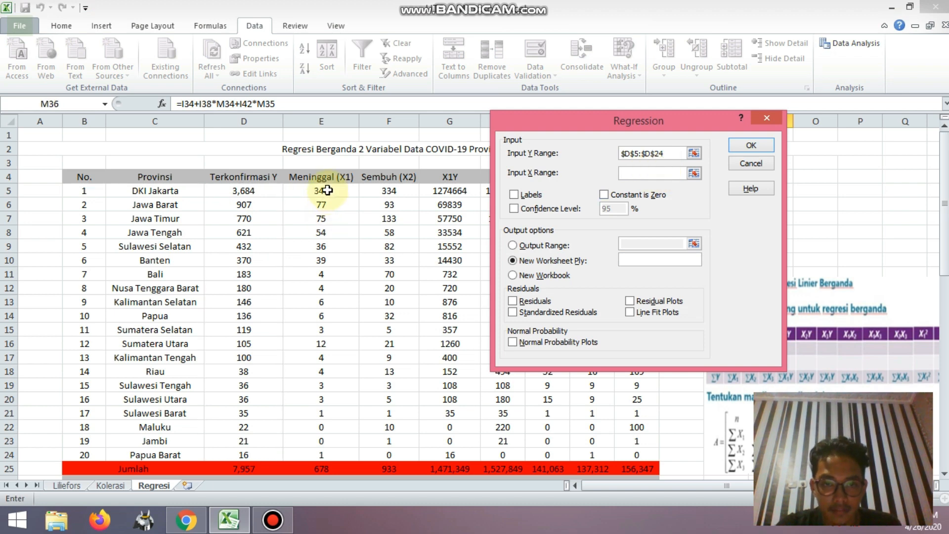
pyautogui.moveTo(328, 191); pyautogui.dragTo(389, 454)
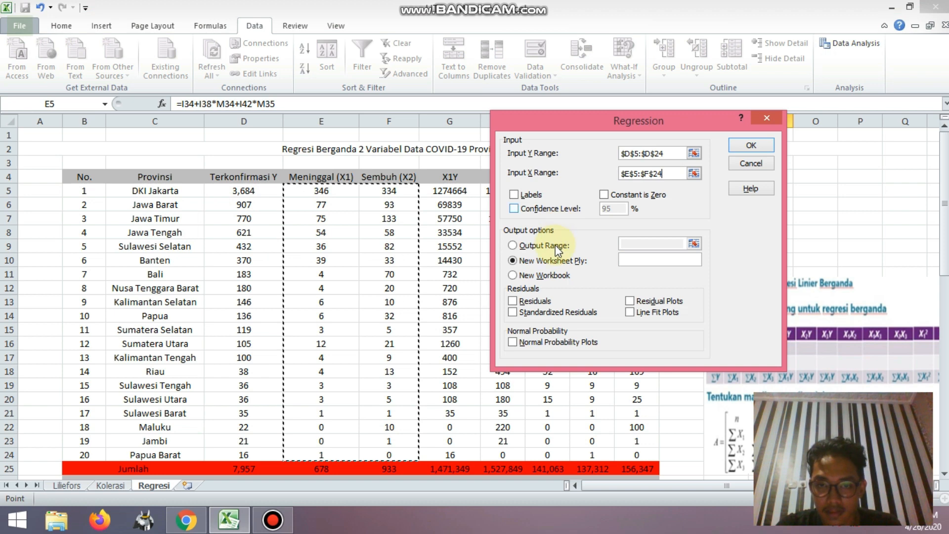
# Direct the regression output to a range on the current sheet starting at $L$40.
pyautogui.click(600, 245)
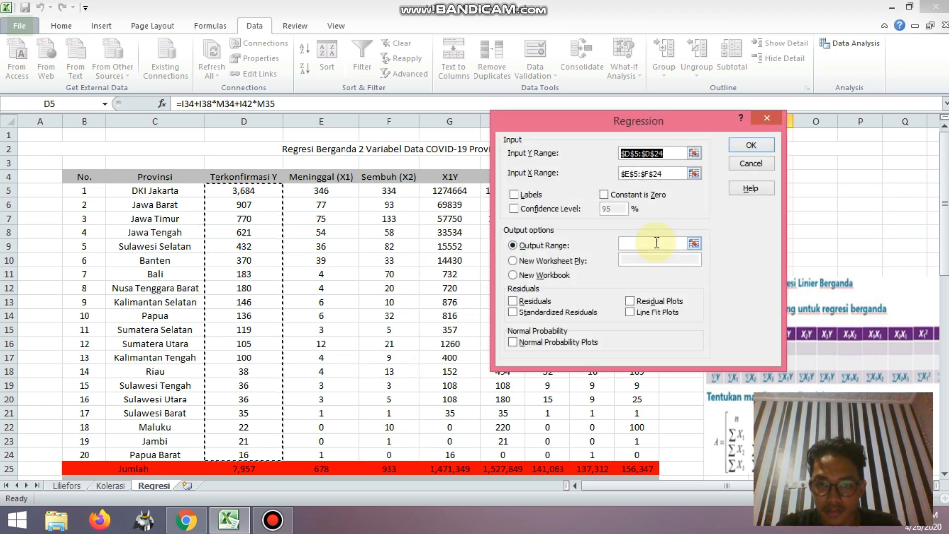
pyautogui.click(656, 244)
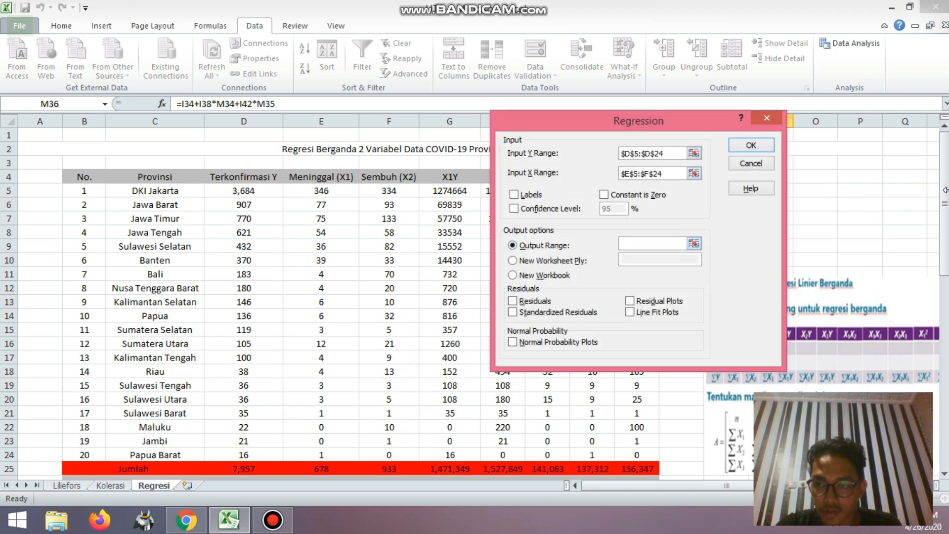
pyautogui.moveTo(944, 232); pyautogui.dragTo(944, 301)
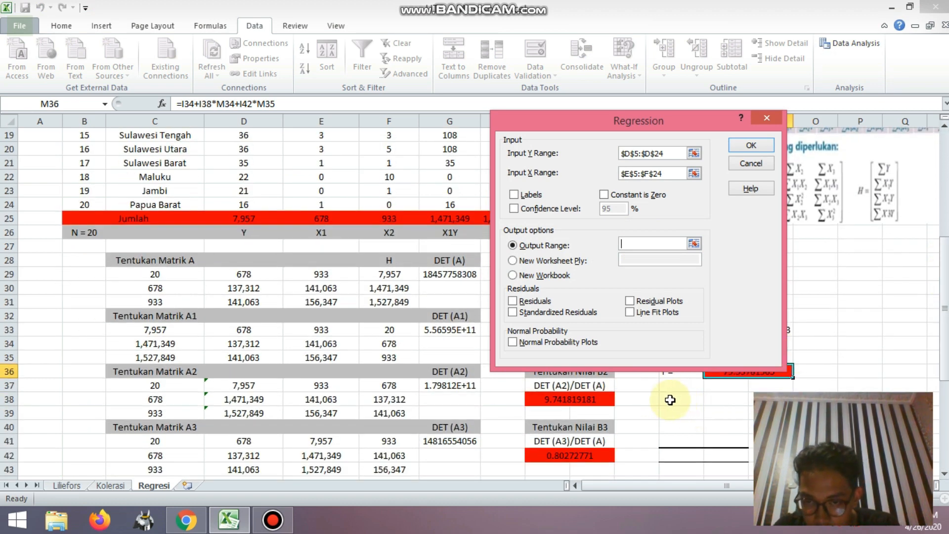
pyautogui.click(674, 428)
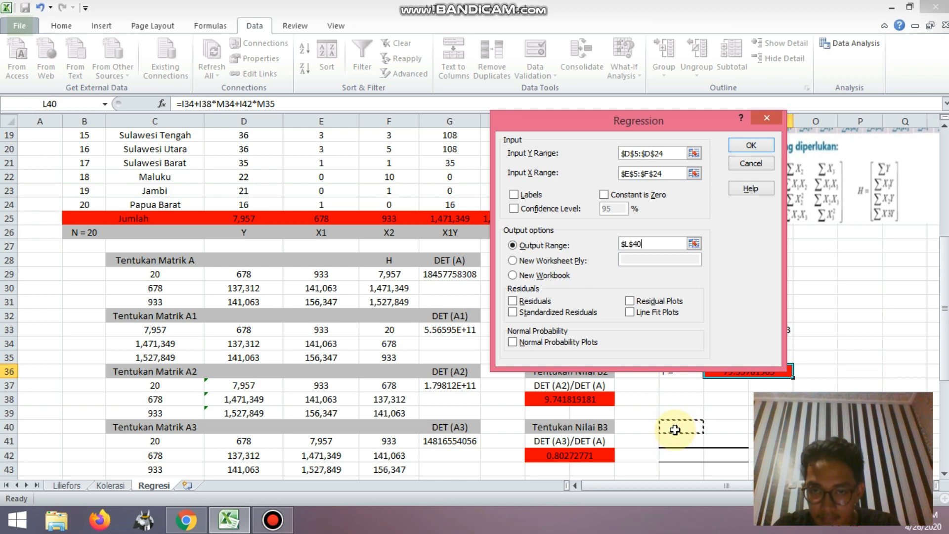
# Run the regression with the chosen ranges and look over the generated summary output, ANOVA and coefficient tables.
pyautogui.click(751, 145)
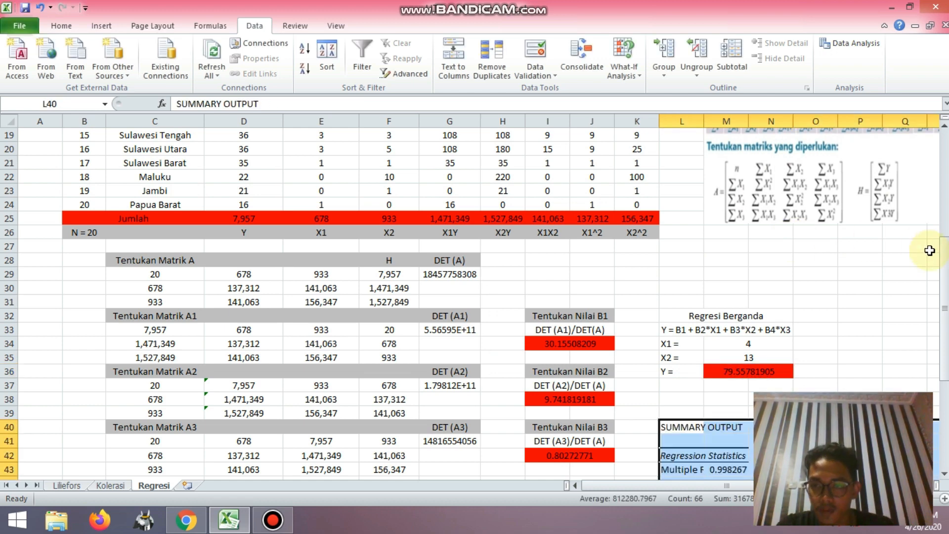
pyautogui.moveTo(944, 279); pyautogui.dragTo(946, 357)
pyautogui.moveTo(672, 483); pyautogui.dragTo(737, 482)
pyautogui.click(890, 366)
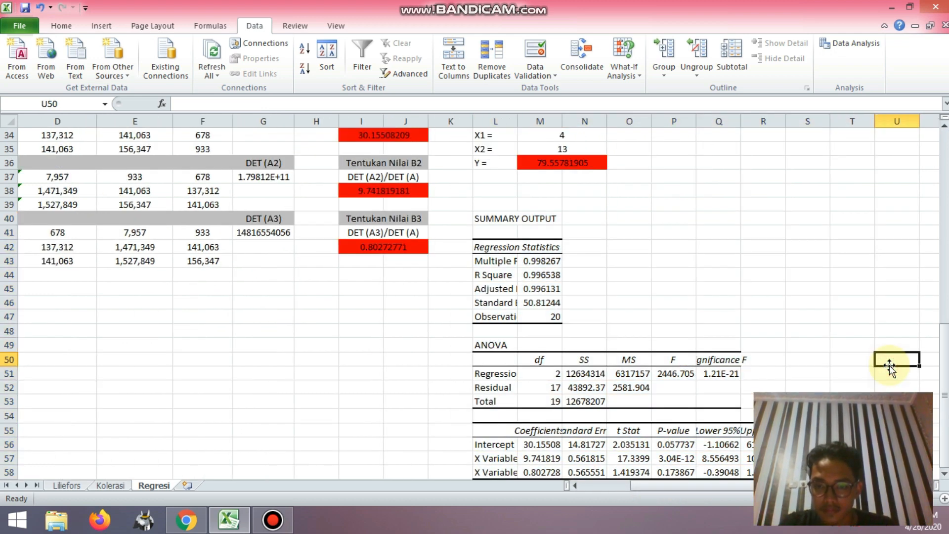
pyautogui.press('Right')
pyautogui.press('Right')
pyautogui.press('Right')
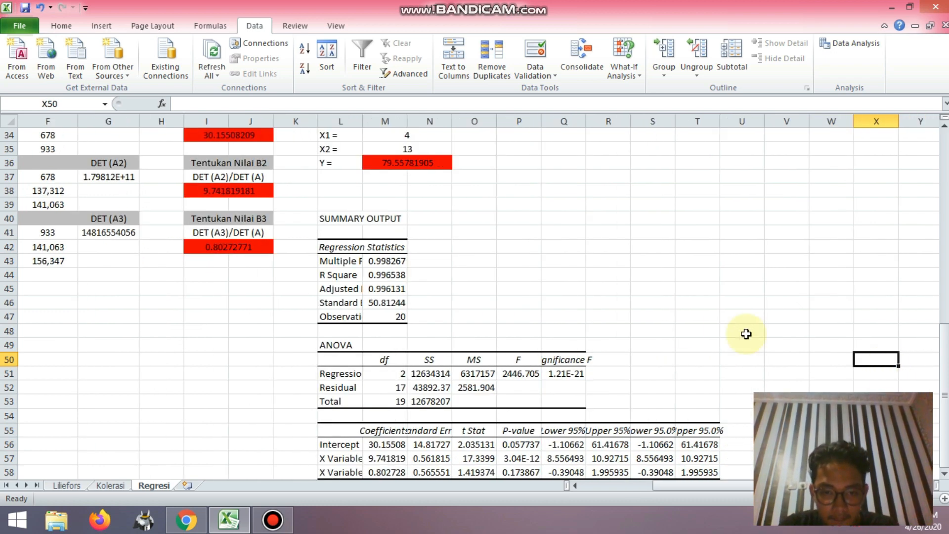
# Compare the Intercept and both X Variable coefficients in the regression output with the determinant-based B1, B2 and B3 values.
pyautogui.click(393, 446)
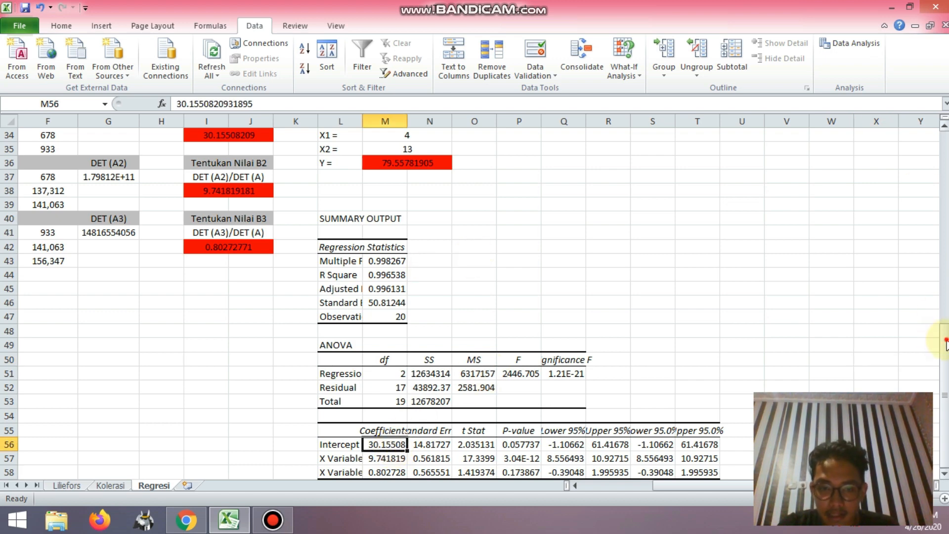
pyautogui.moveTo(945, 344)
pyautogui.mouseDown()
pyautogui.moveTo(945, 329)
pyautogui.moveTo(946, 354)
pyautogui.moveTo(946, 333)
pyautogui.mouseUp()
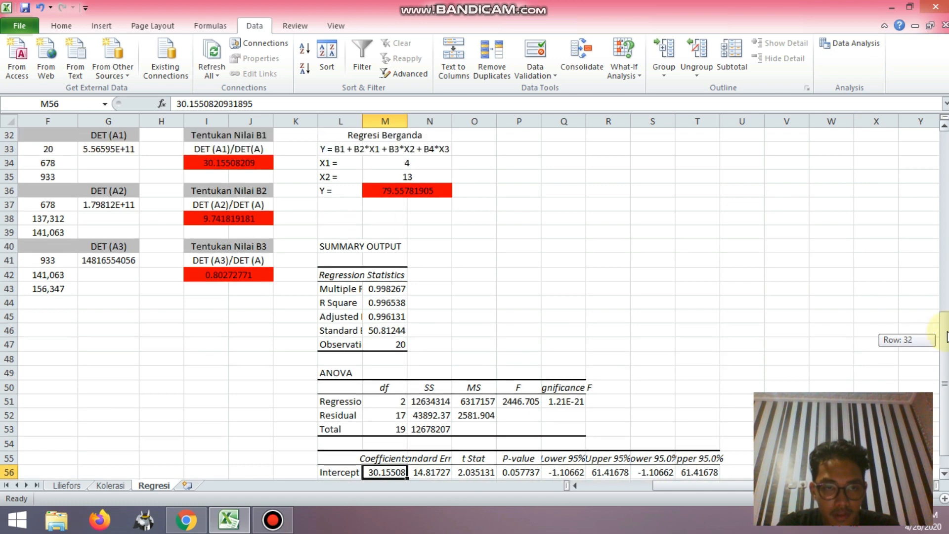
pyautogui.click(225, 162)
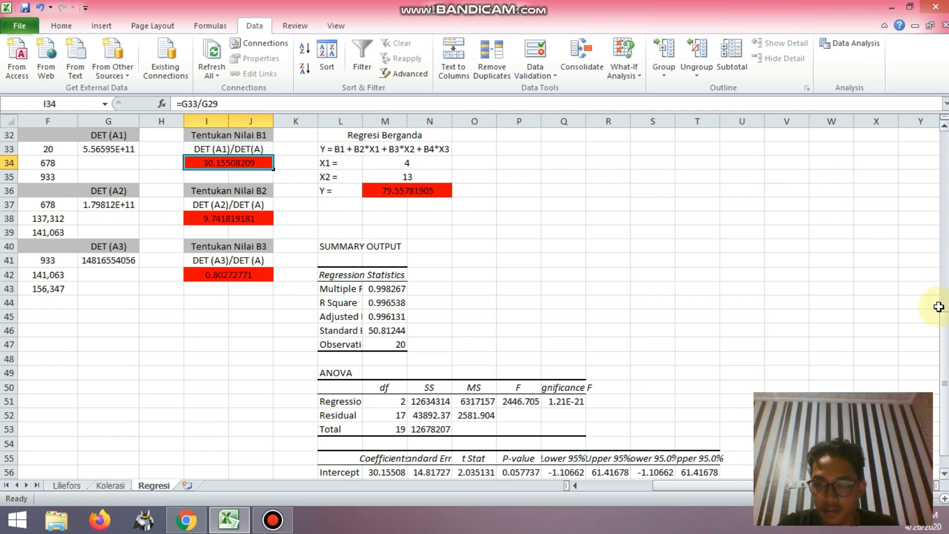
pyautogui.moveTo(945, 325)
pyautogui.mouseDown()
pyautogui.moveTo(945, 355)
pyautogui.moveTo(947, 337)
pyautogui.mouseUp()
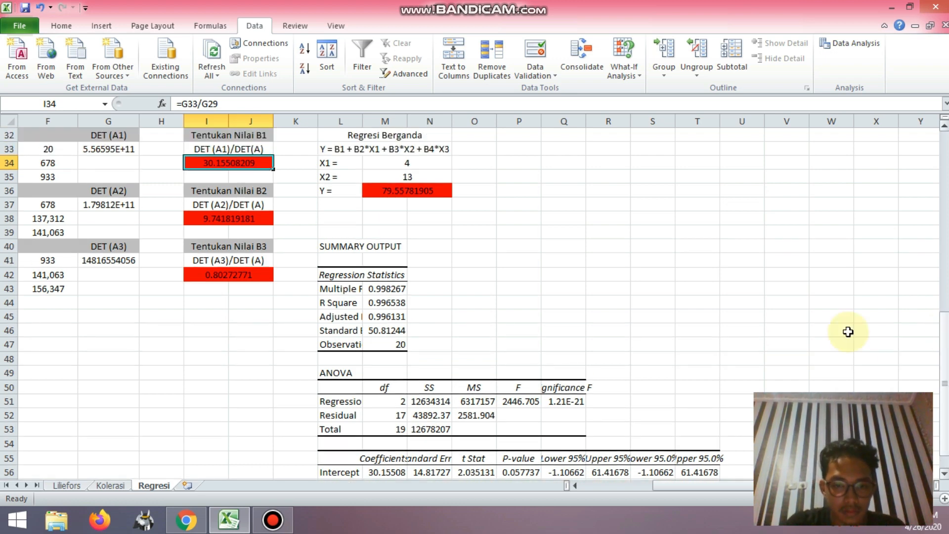
pyautogui.click(390, 474)
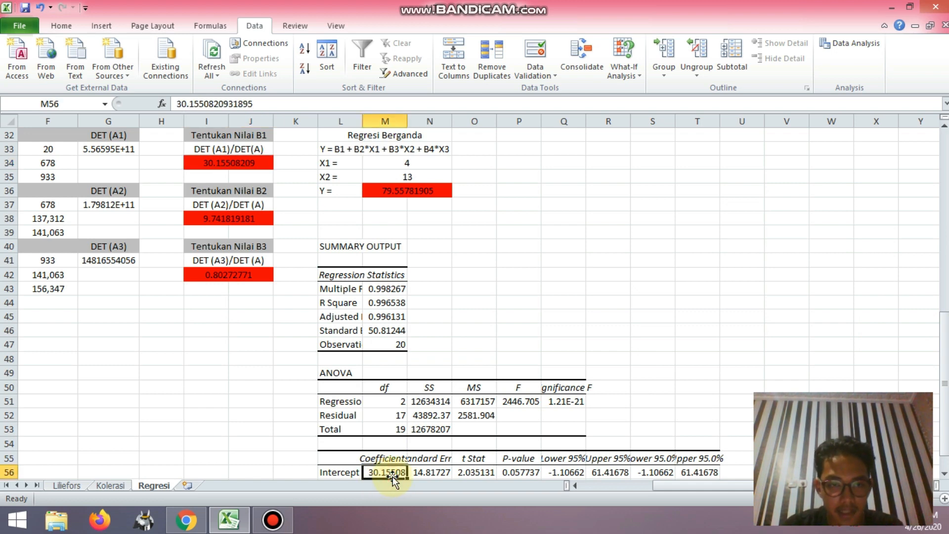
pyautogui.moveTo(943, 339); pyautogui.dragTo(944, 341)
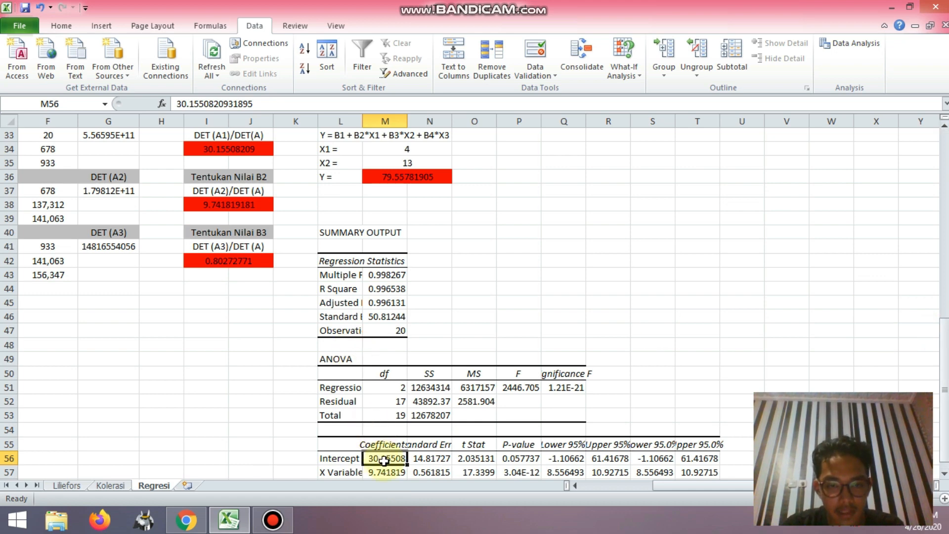
pyautogui.click(384, 472)
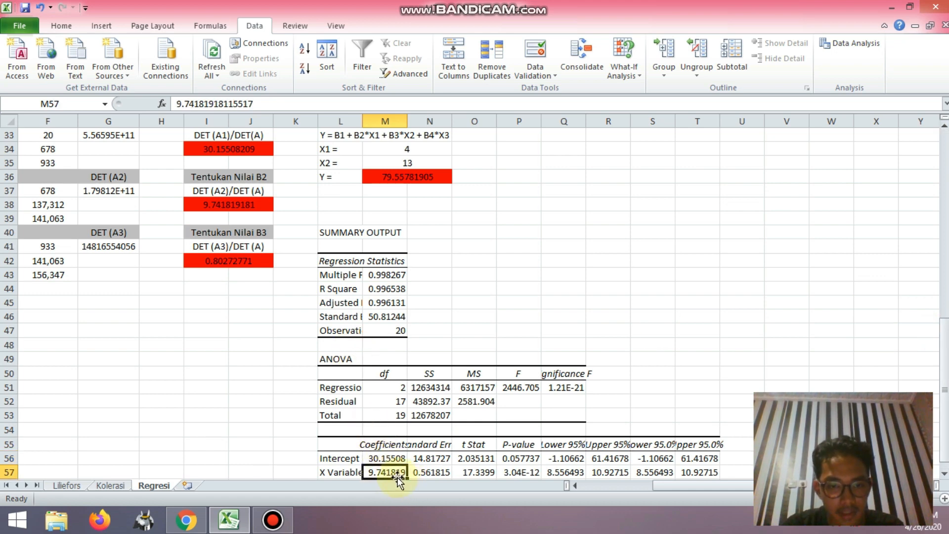
pyautogui.moveTo(944, 387); pyautogui.dragTo(943, 393)
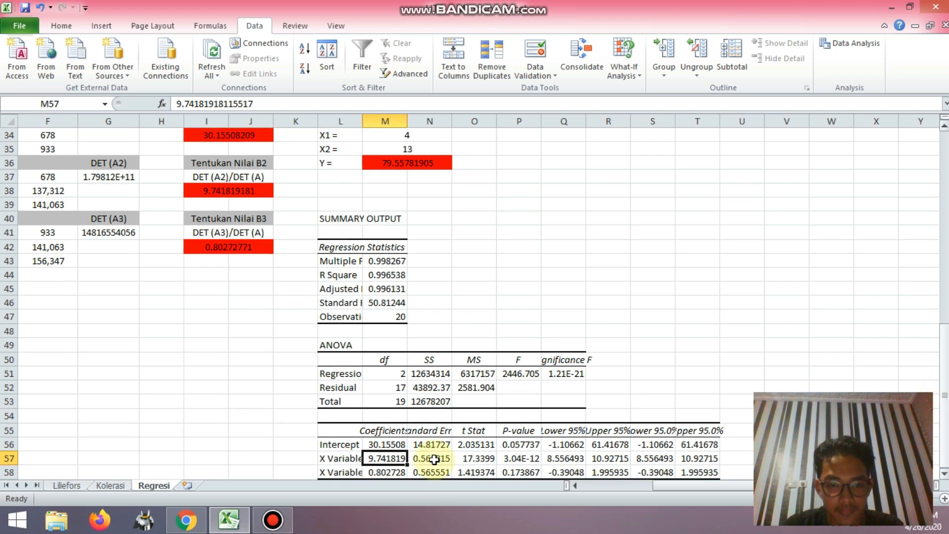
pyautogui.click(396, 474)
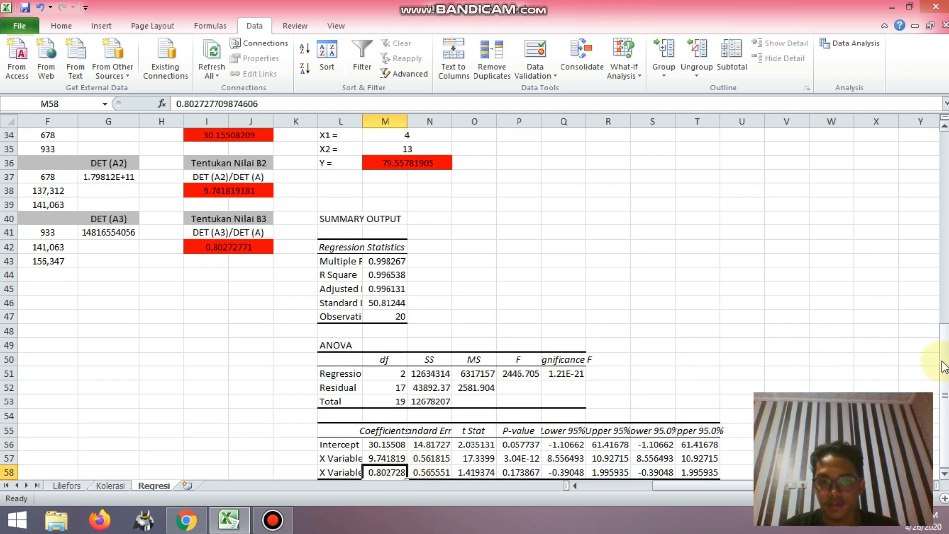
# Return to the beginning of the Regresi sheet and select cell A1.
pyautogui.moveTo(943, 365); pyautogui.dragTo(927, 154)
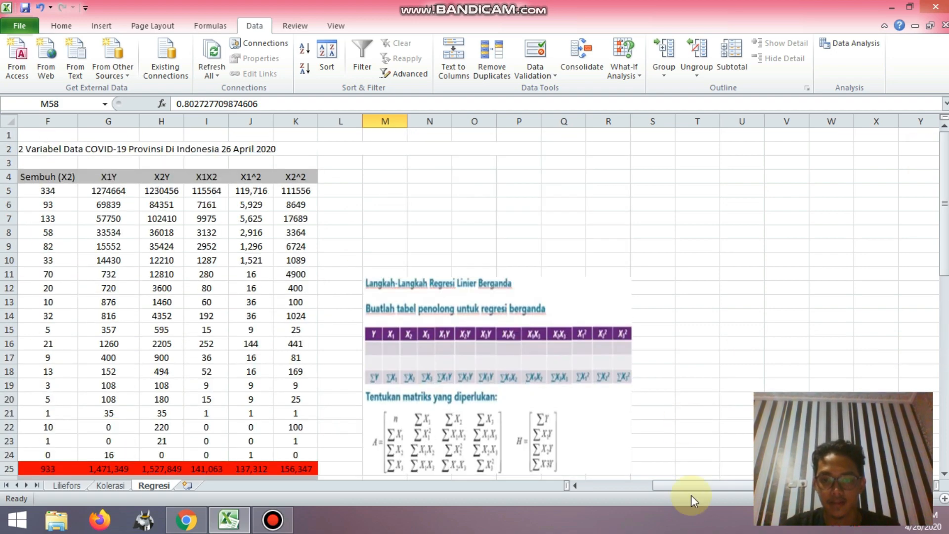
pyautogui.moveTo(692, 487); pyautogui.dragTo(537, 485)
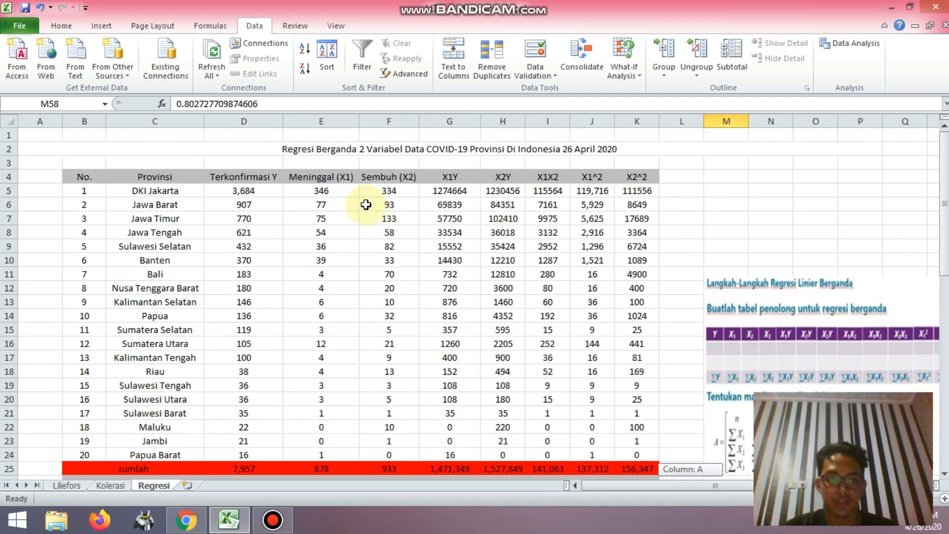
pyautogui.click(43, 137)
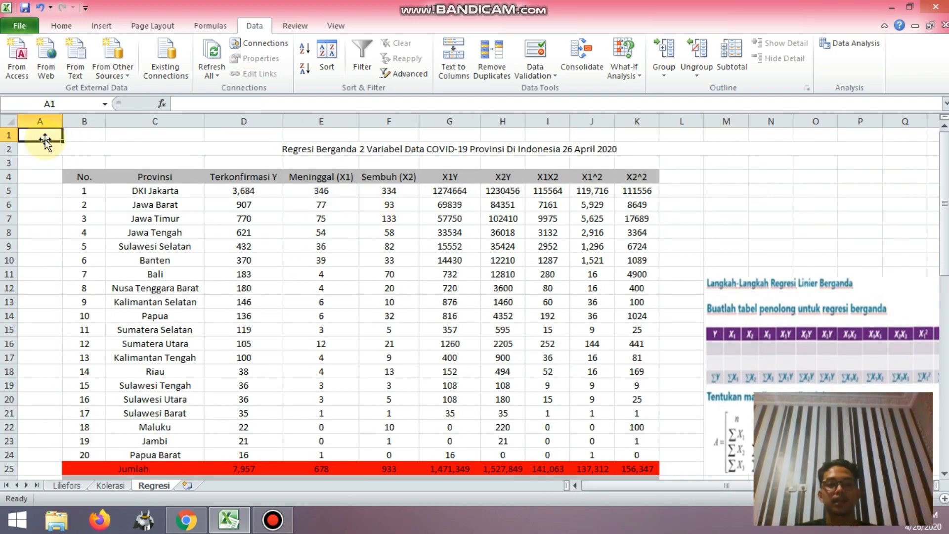